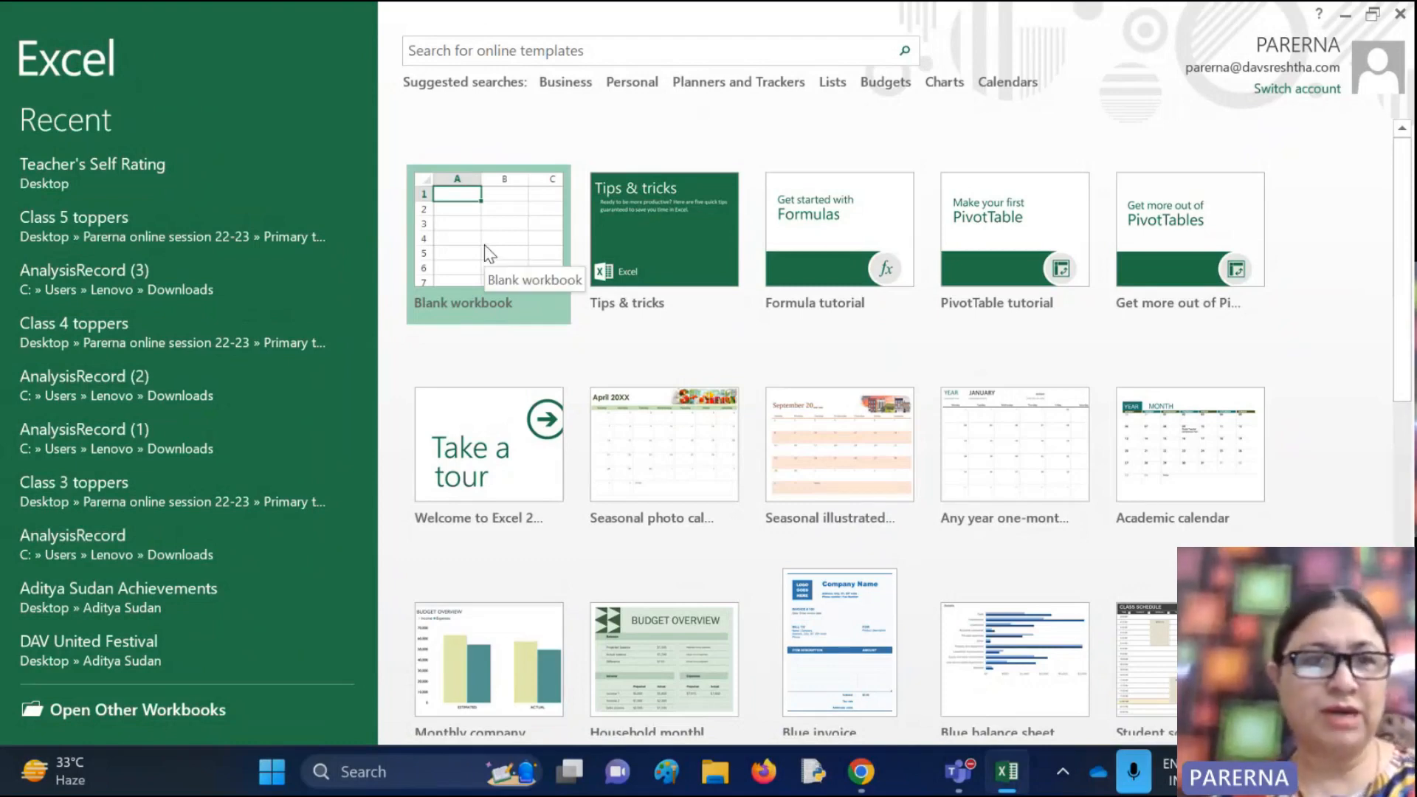
# Create a blank workbook, select cell G2 and zoom in until only about eleven rows of the sheet show
pyautogui.click(485, 254)
pyautogui.click(483, 243)
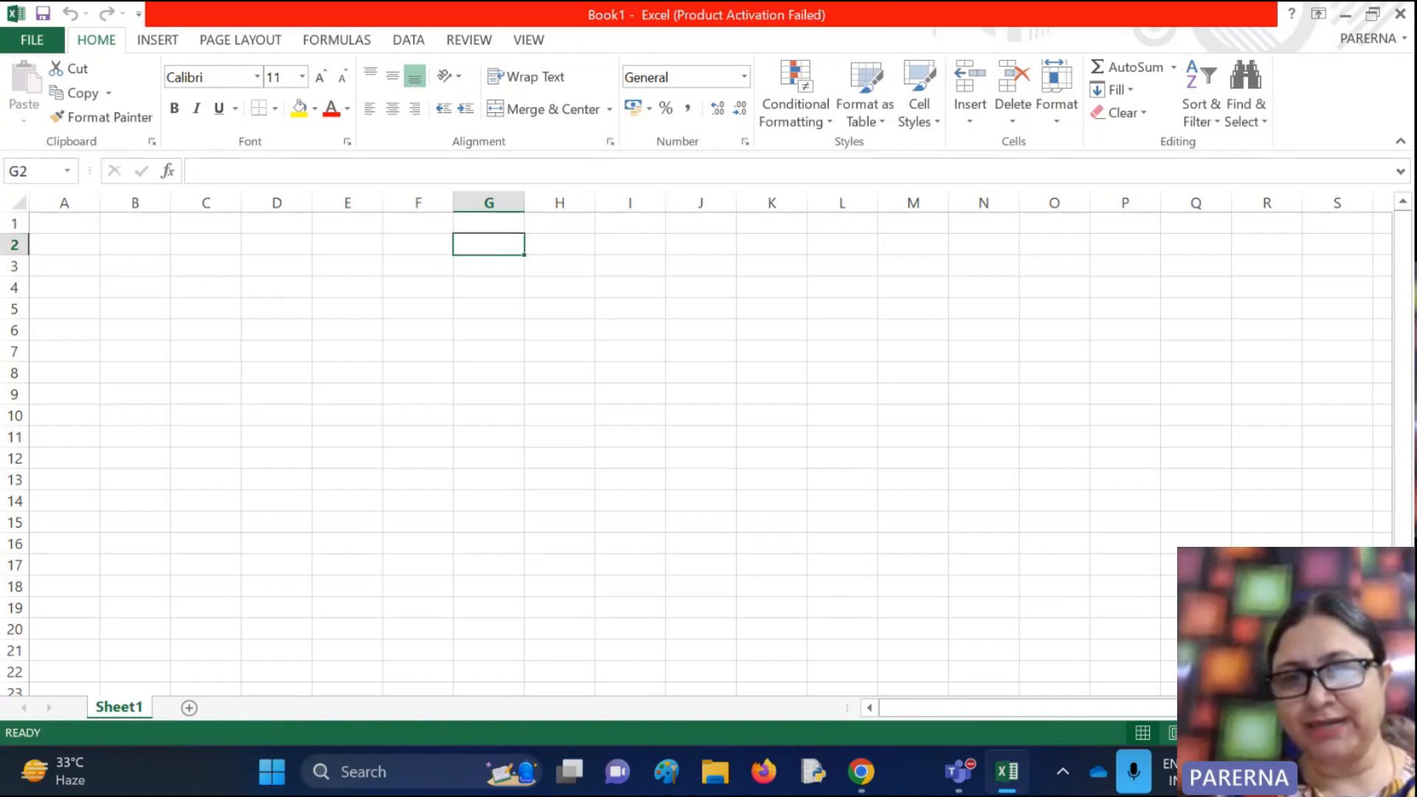
pyautogui.moveTo(1301, 732); pyautogui.dragTo(1319, 733)
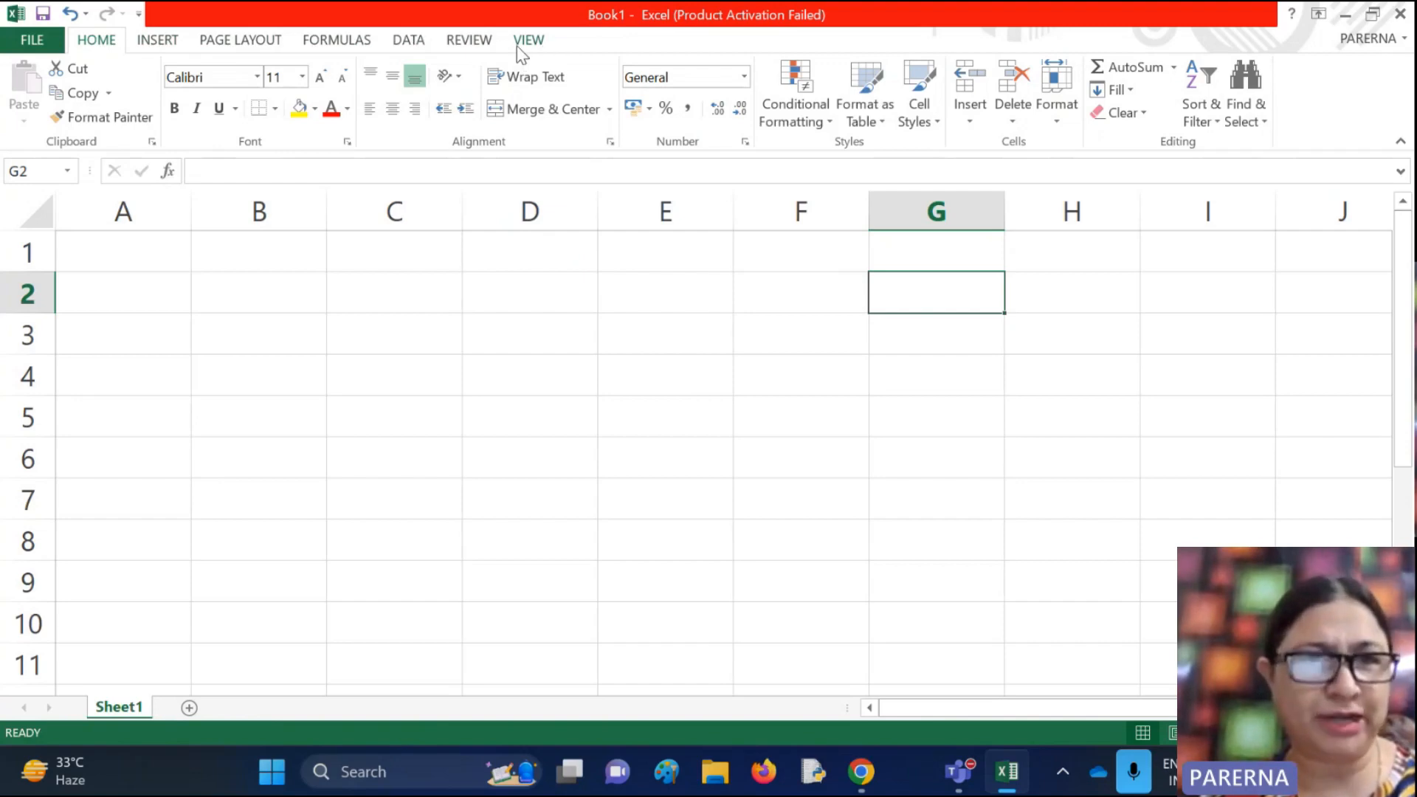
# Look through the insert, page layout and formula commands, ending on the home commands
pyautogui.click(157, 46)
pyautogui.click(225, 51)
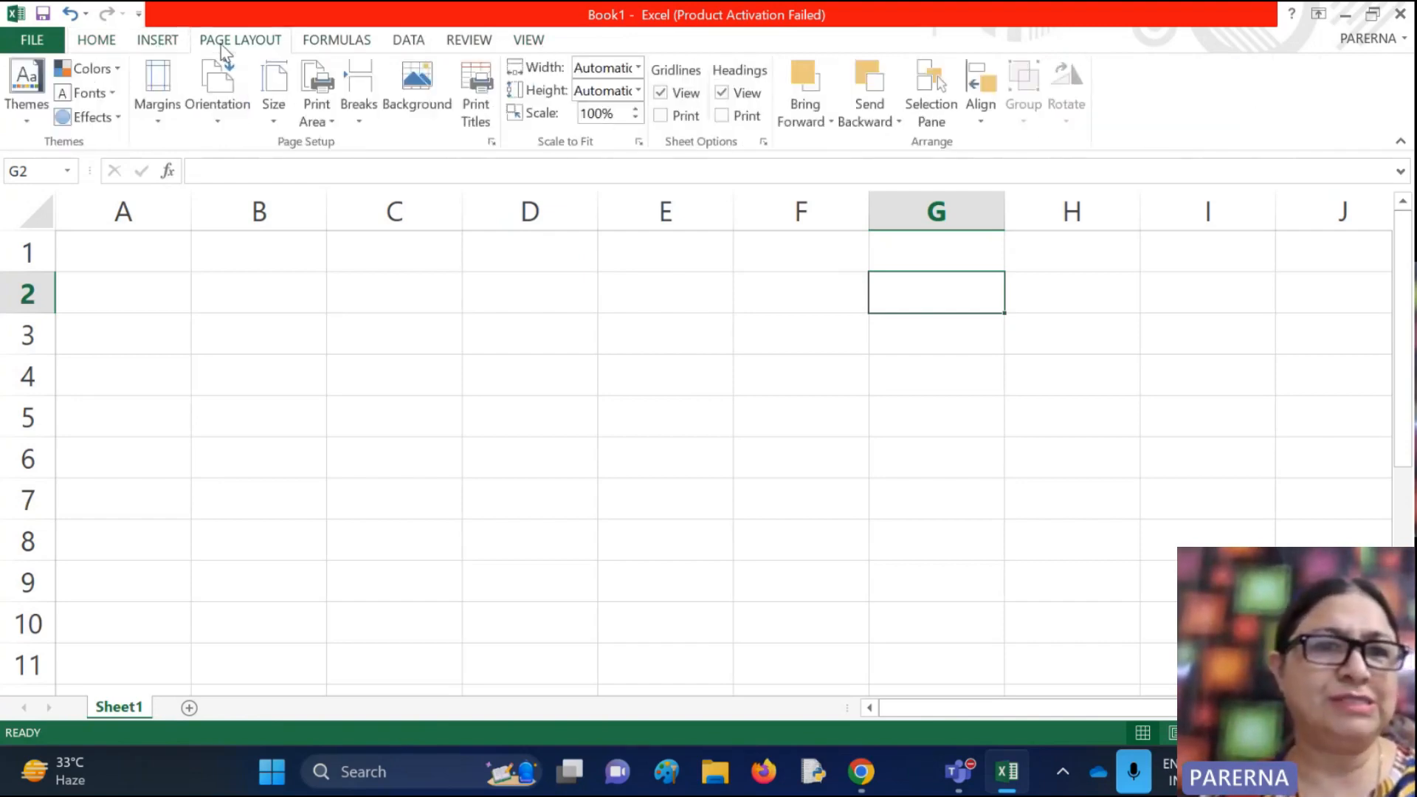
pyautogui.click(322, 50)
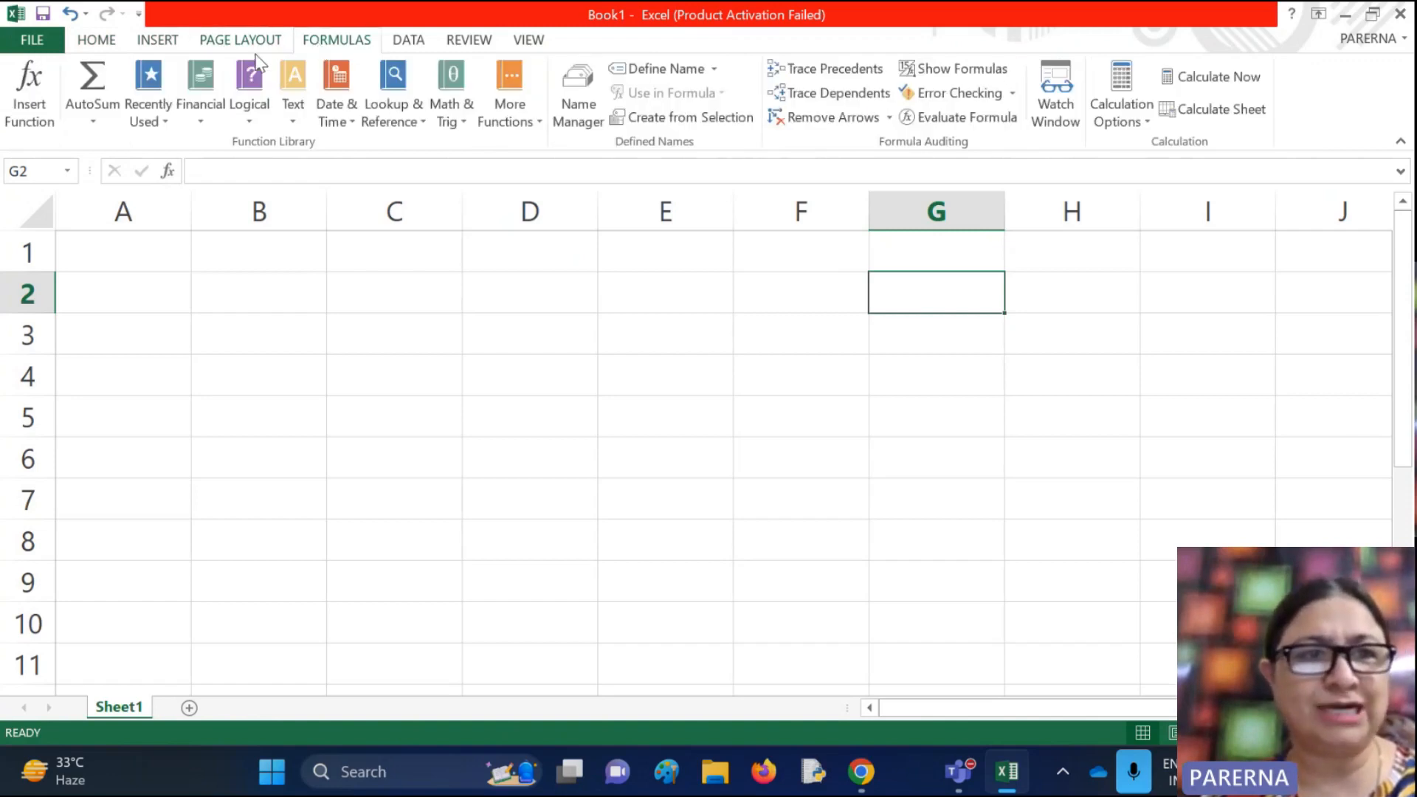
pyautogui.click(110, 44)
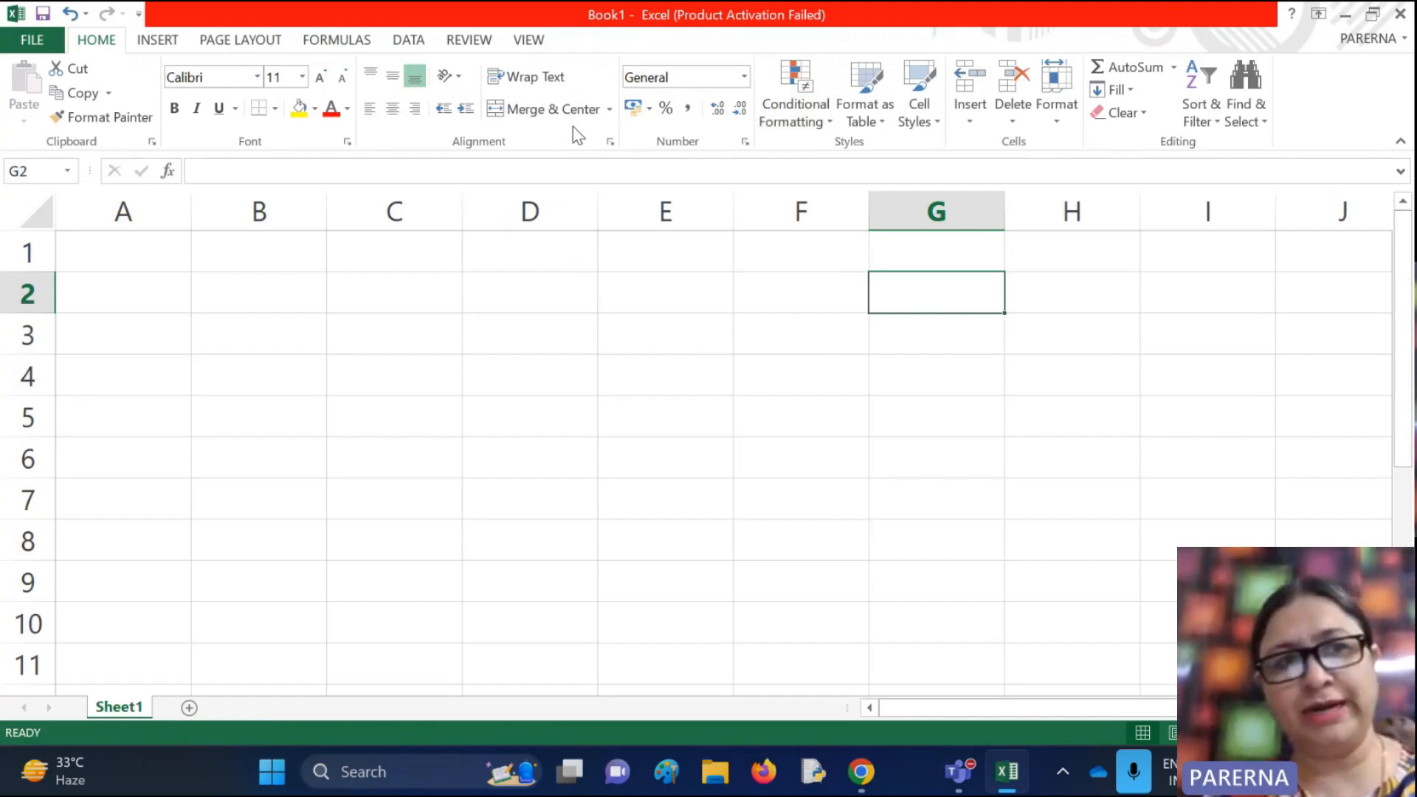
pyautogui.click(160, 41)
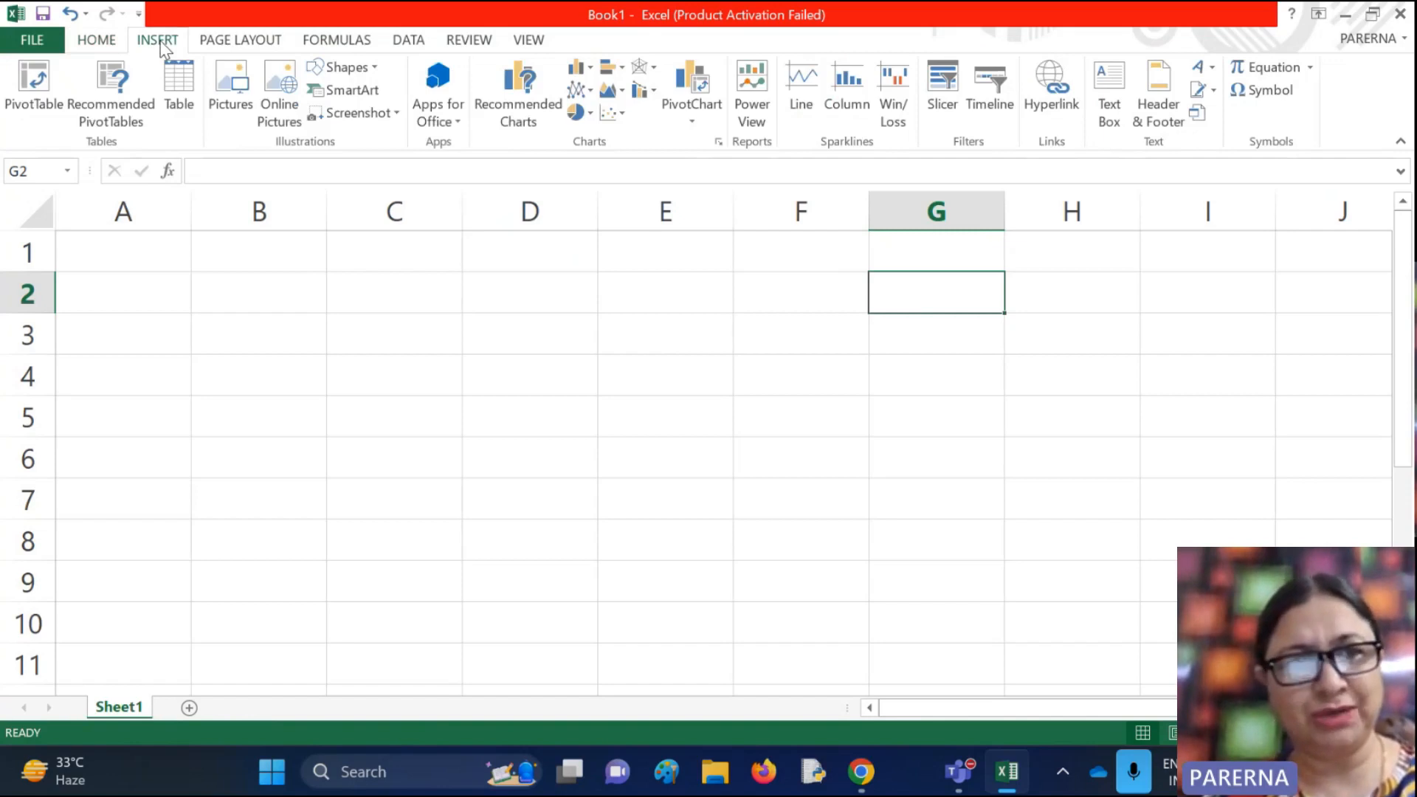
pyautogui.click(99, 40)
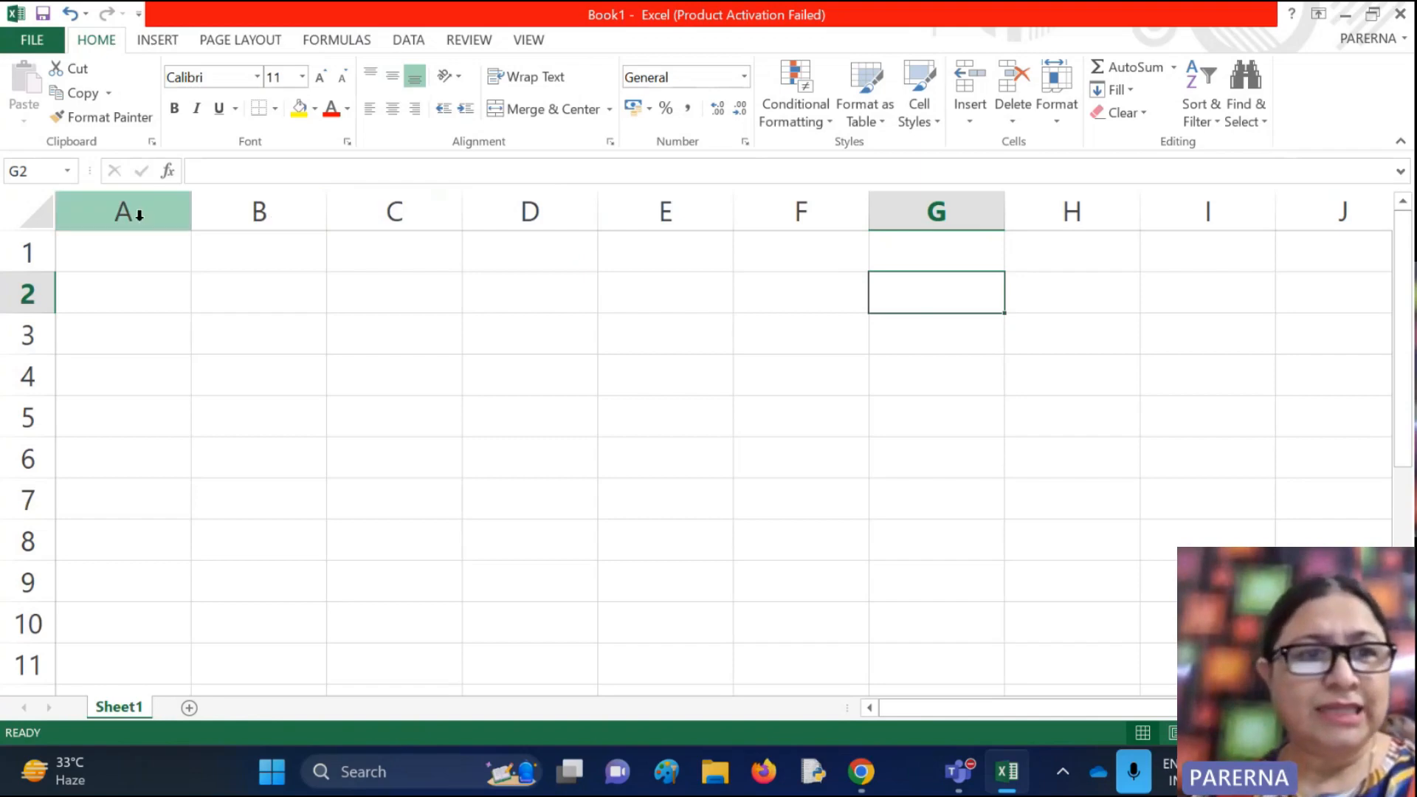
# Select the whole of column C, row 5 and column B one after another
pyautogui.click(433, 210)
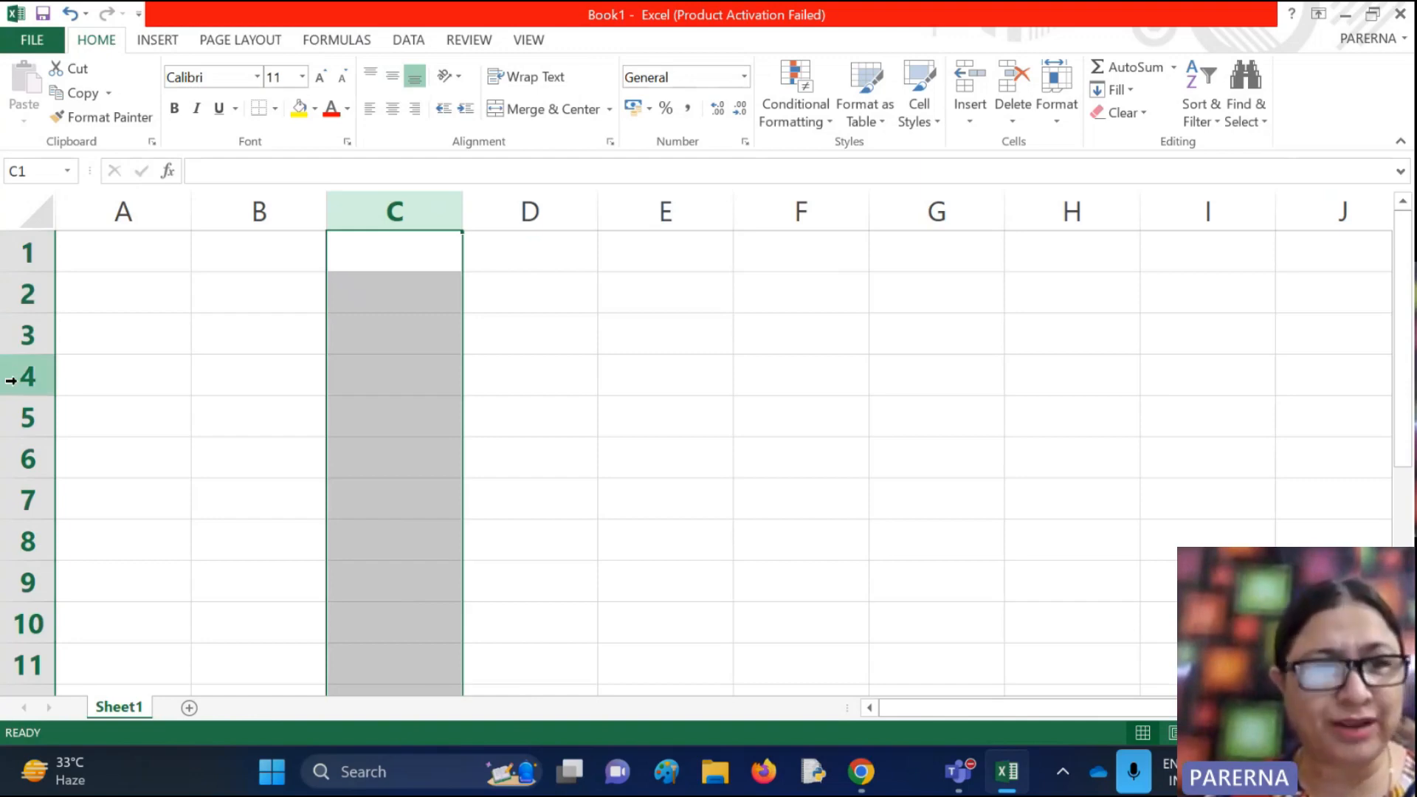
pyautogui.click(11, 421)
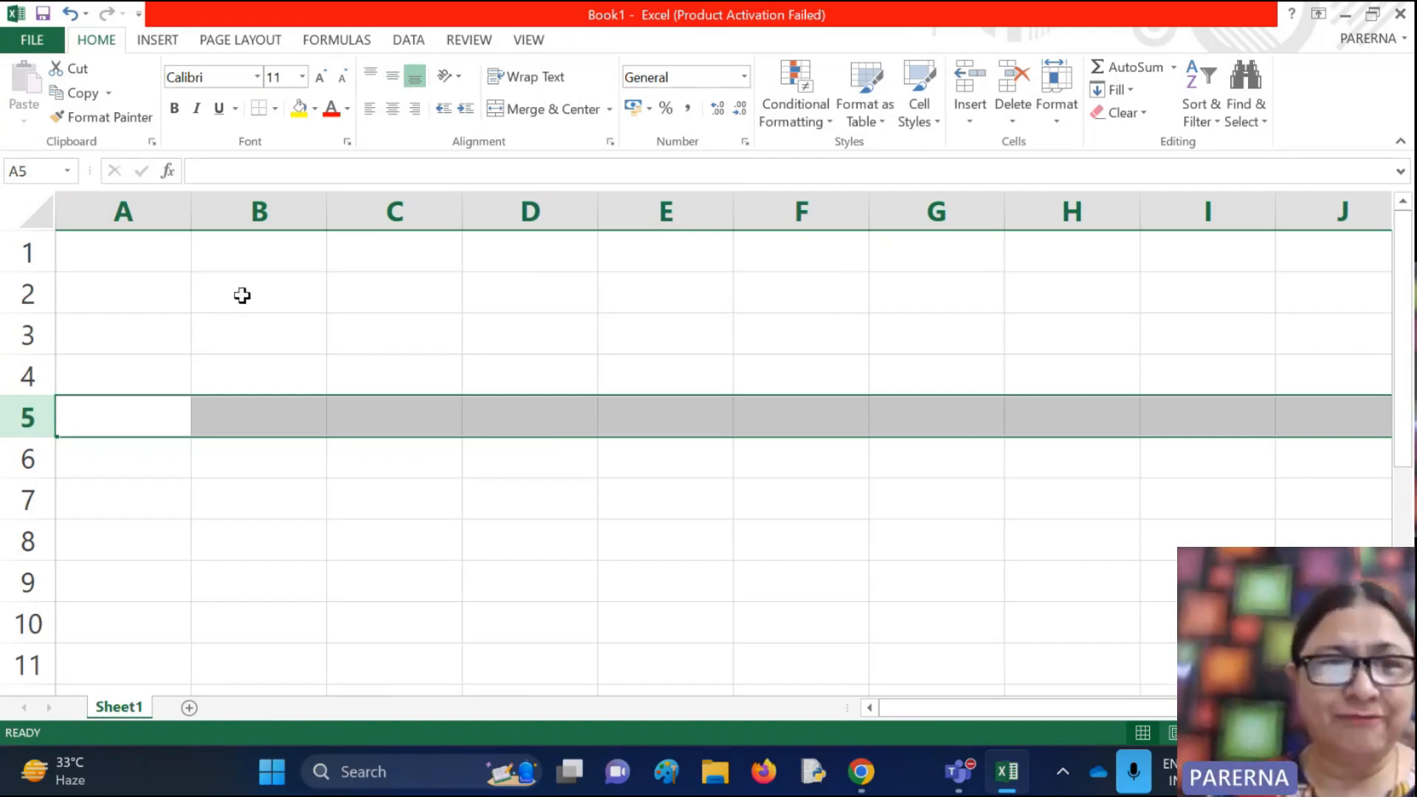
pyautogui.click(253, 203)
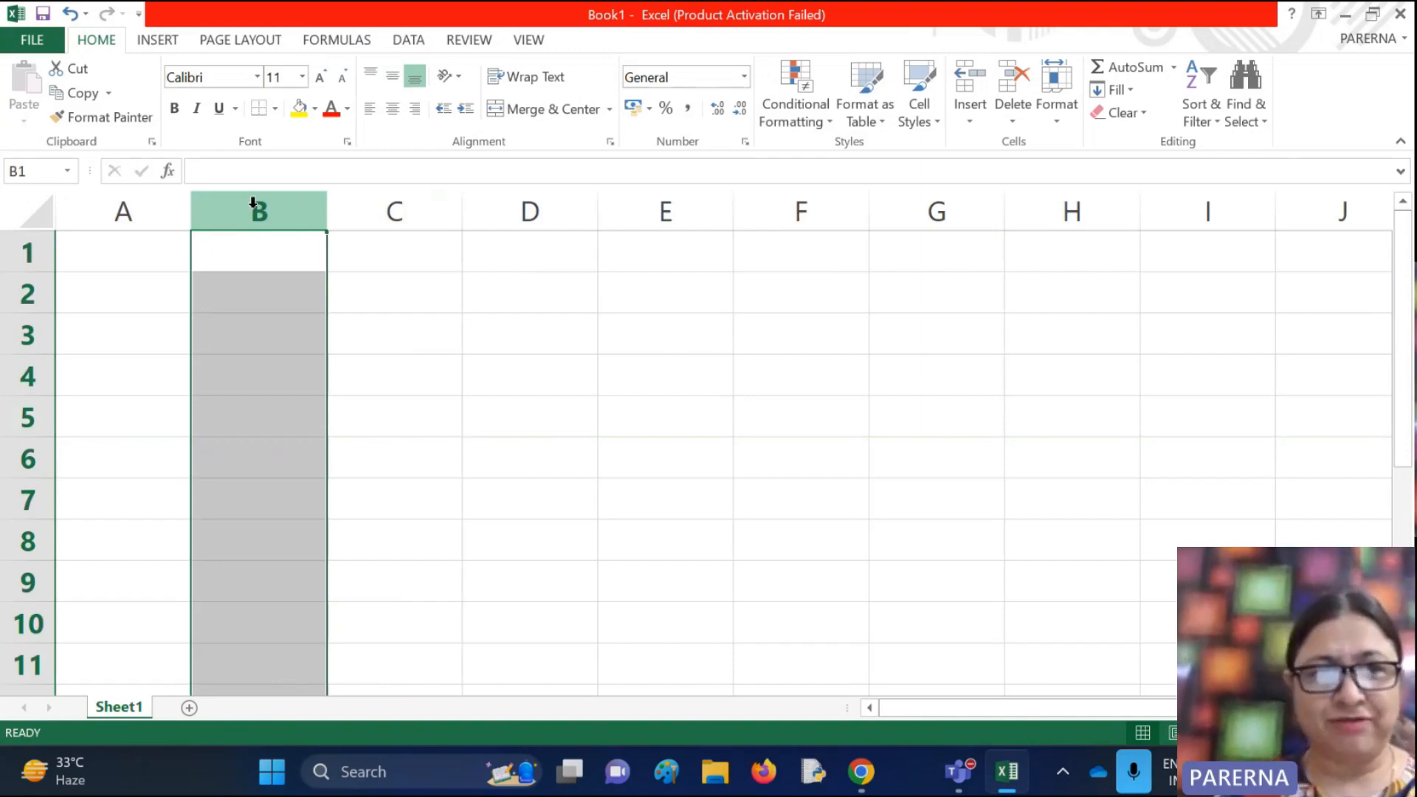
# Select individual cells one at a time, including B3, C4, D3, E6, B6 and B2, finishing on B4
pyautogui.click(273, 332)
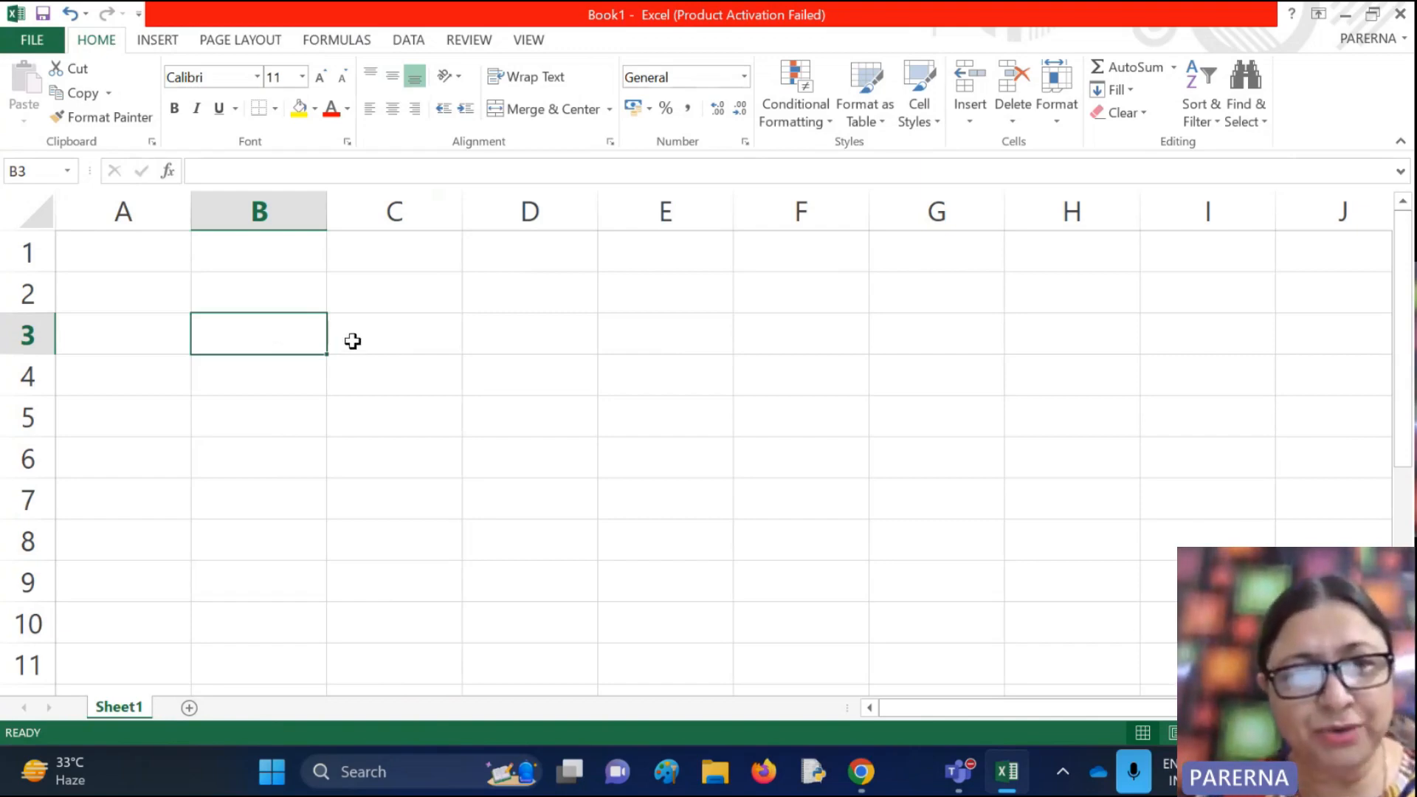
pyautogui.click(427, 385)
pyautogui.click(555, 331)
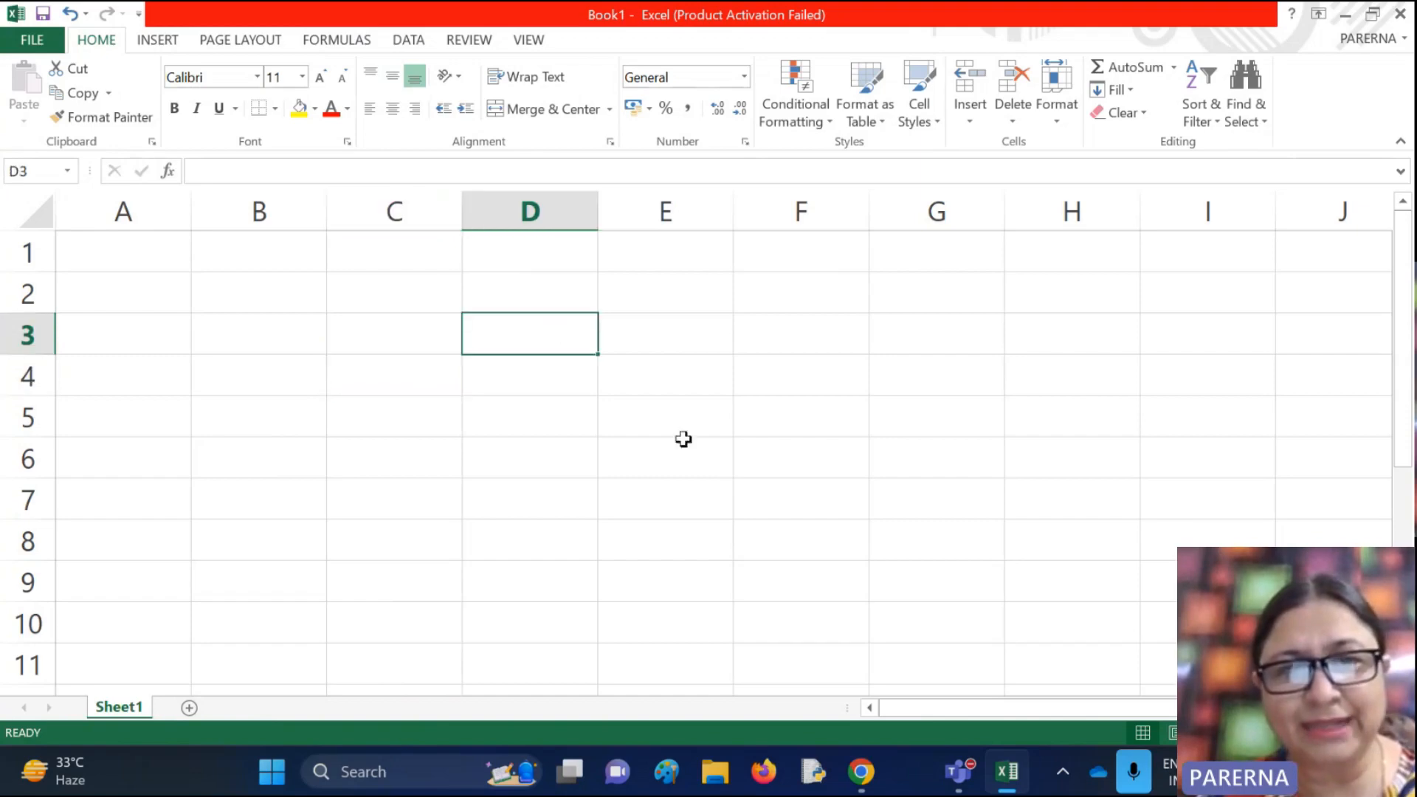
pyautogui.click(685, 441)
pyautogui.click(399, 382)
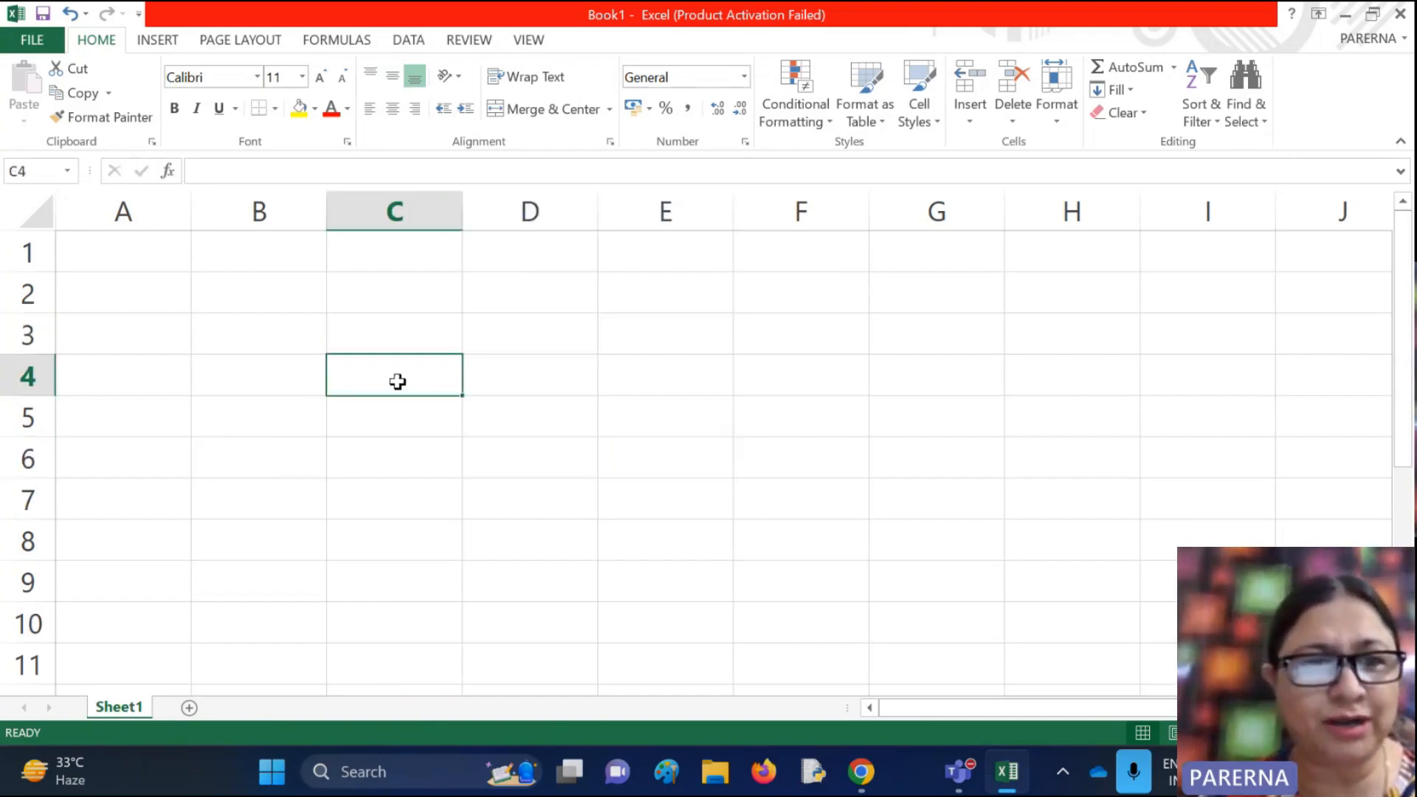
pyautogui.click(289, 464)
pyautogui.click(265, 358)
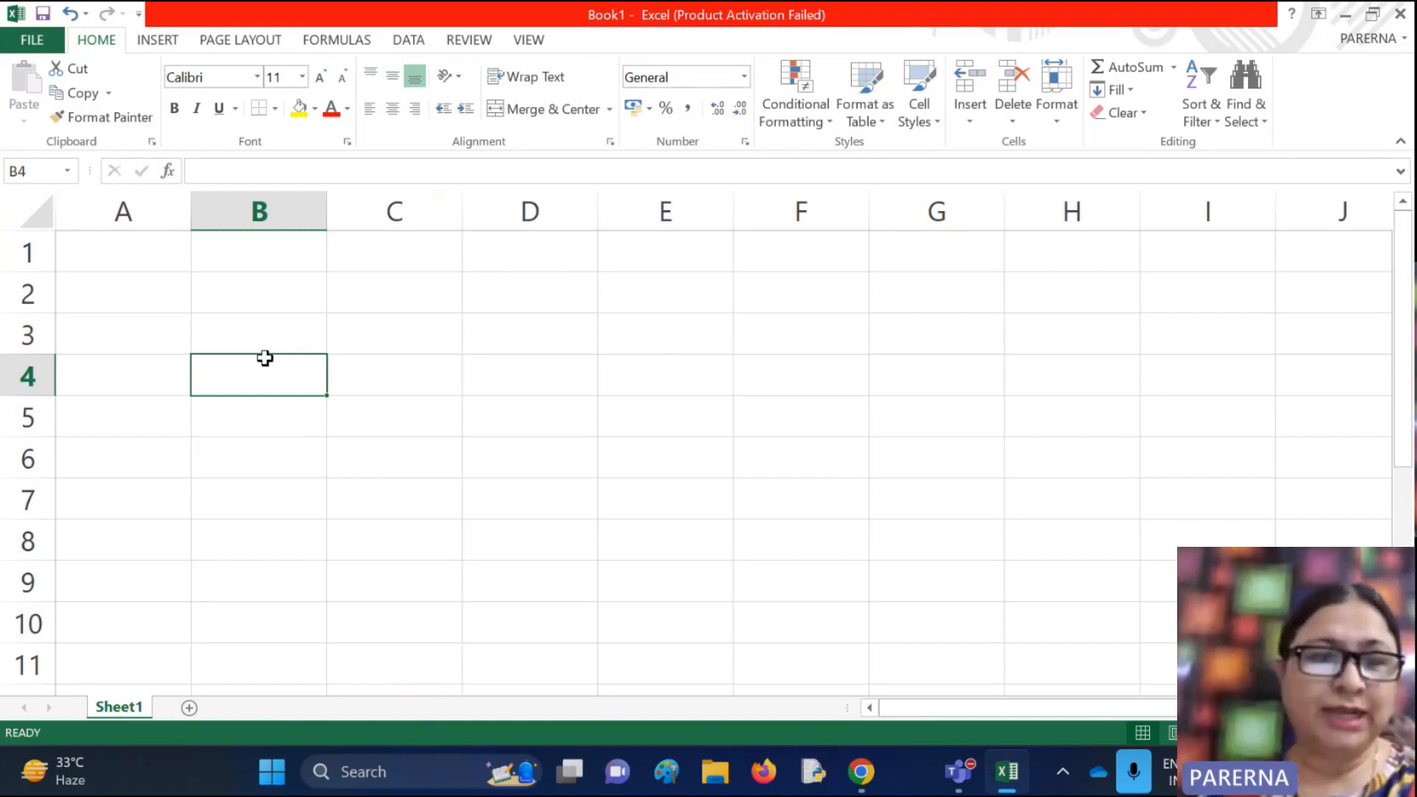
pyautogui.click(253, 291)
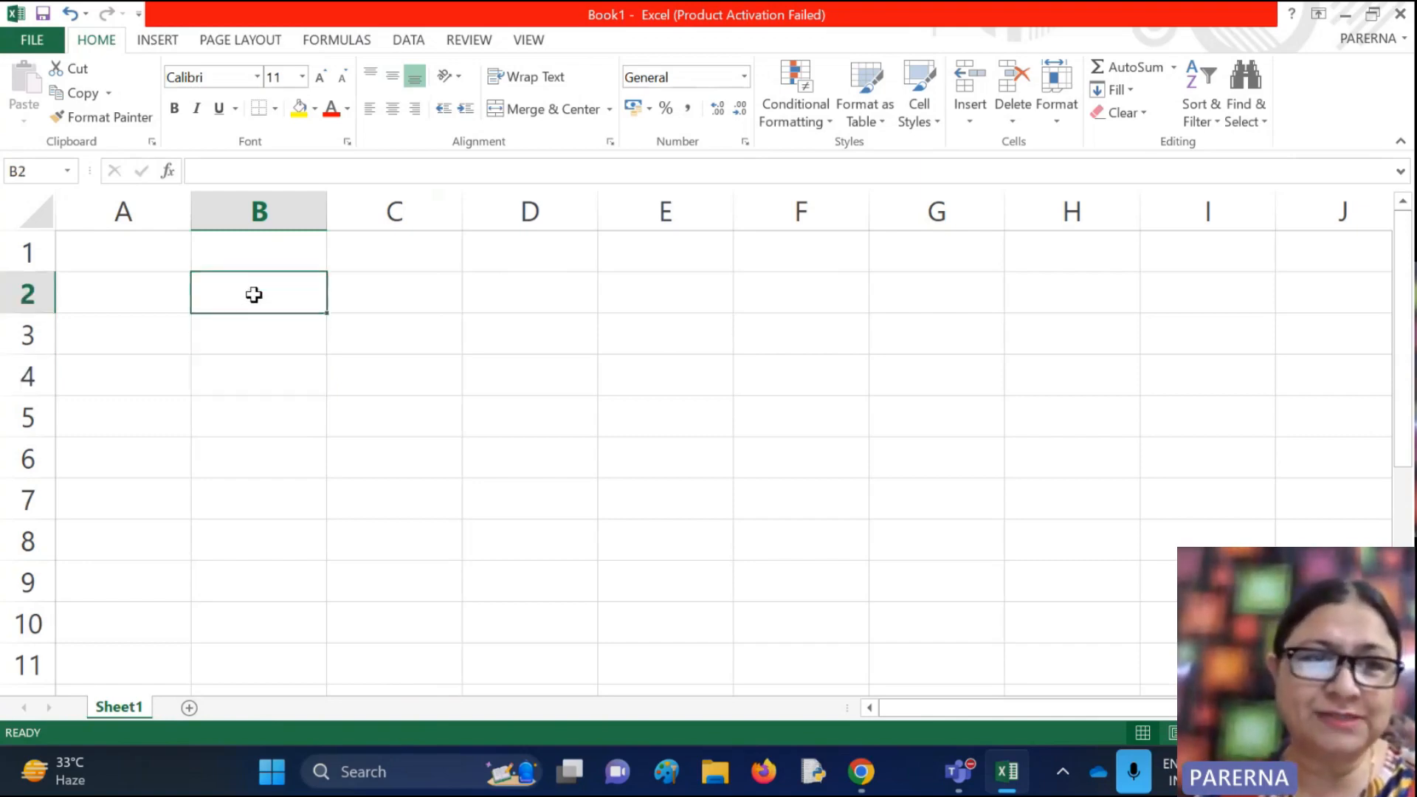
pyautogui.click(269, 383)
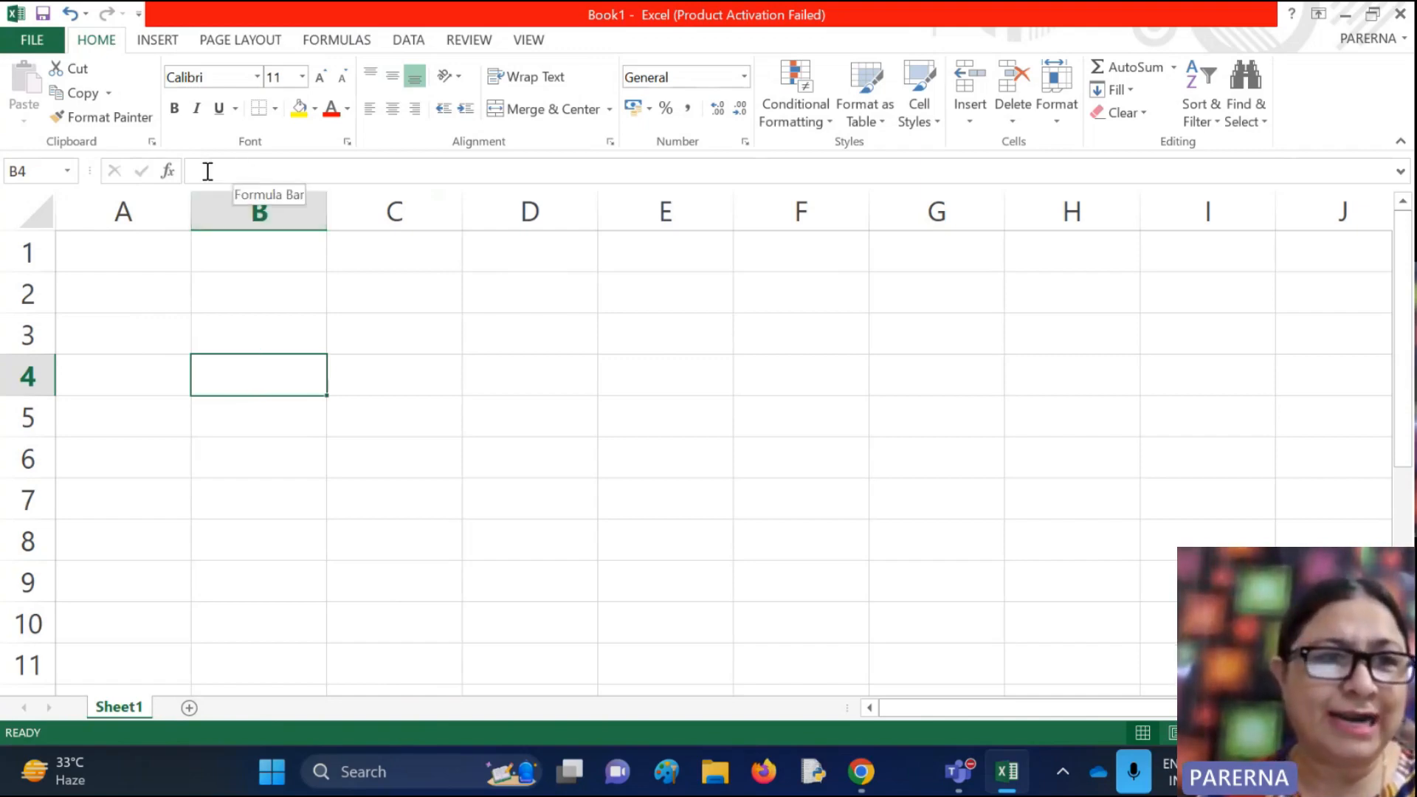
# Check the cell address in the Name Box for B4, E3 and G8, selecting each cell in turn
pyautogui.click(41, 169)
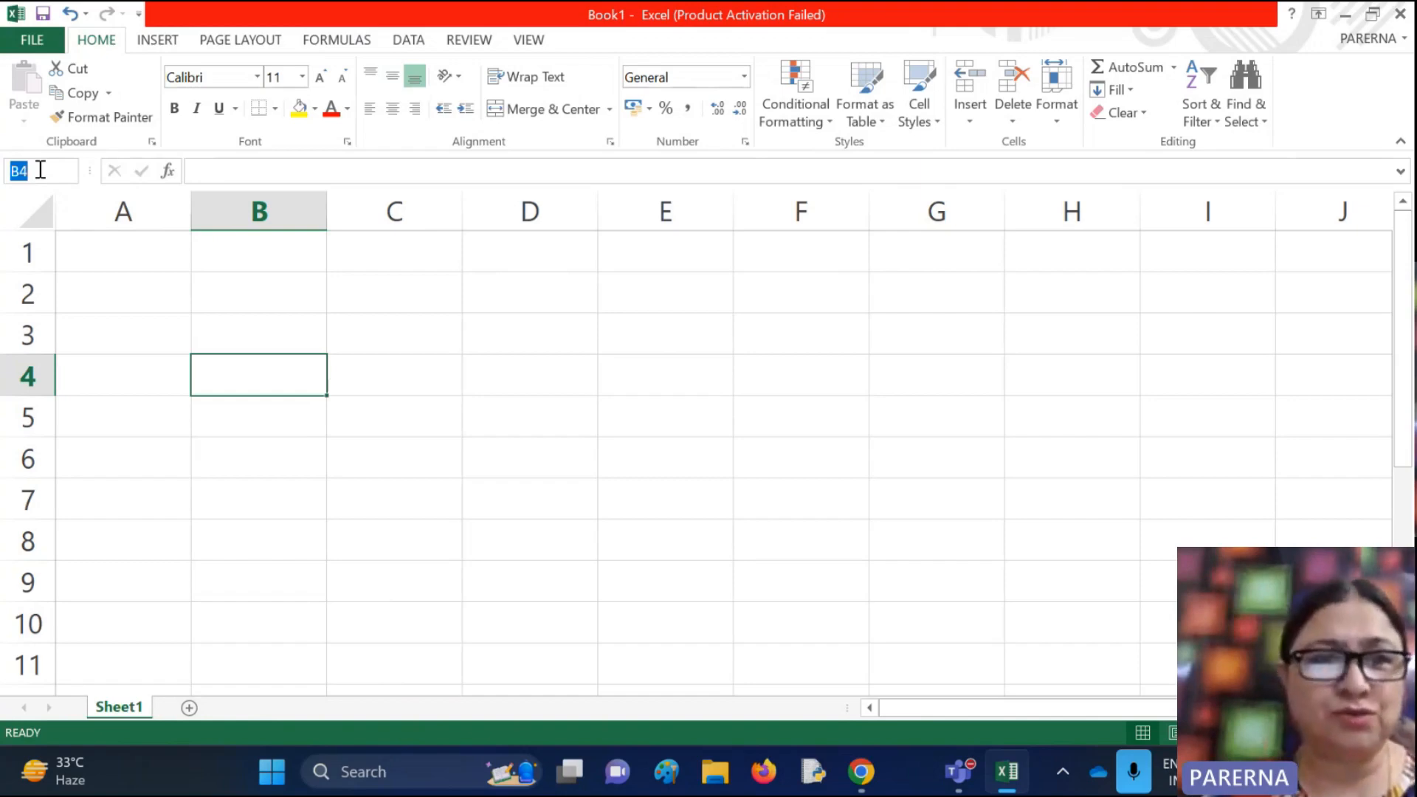
pyautogui.click(659, 334)
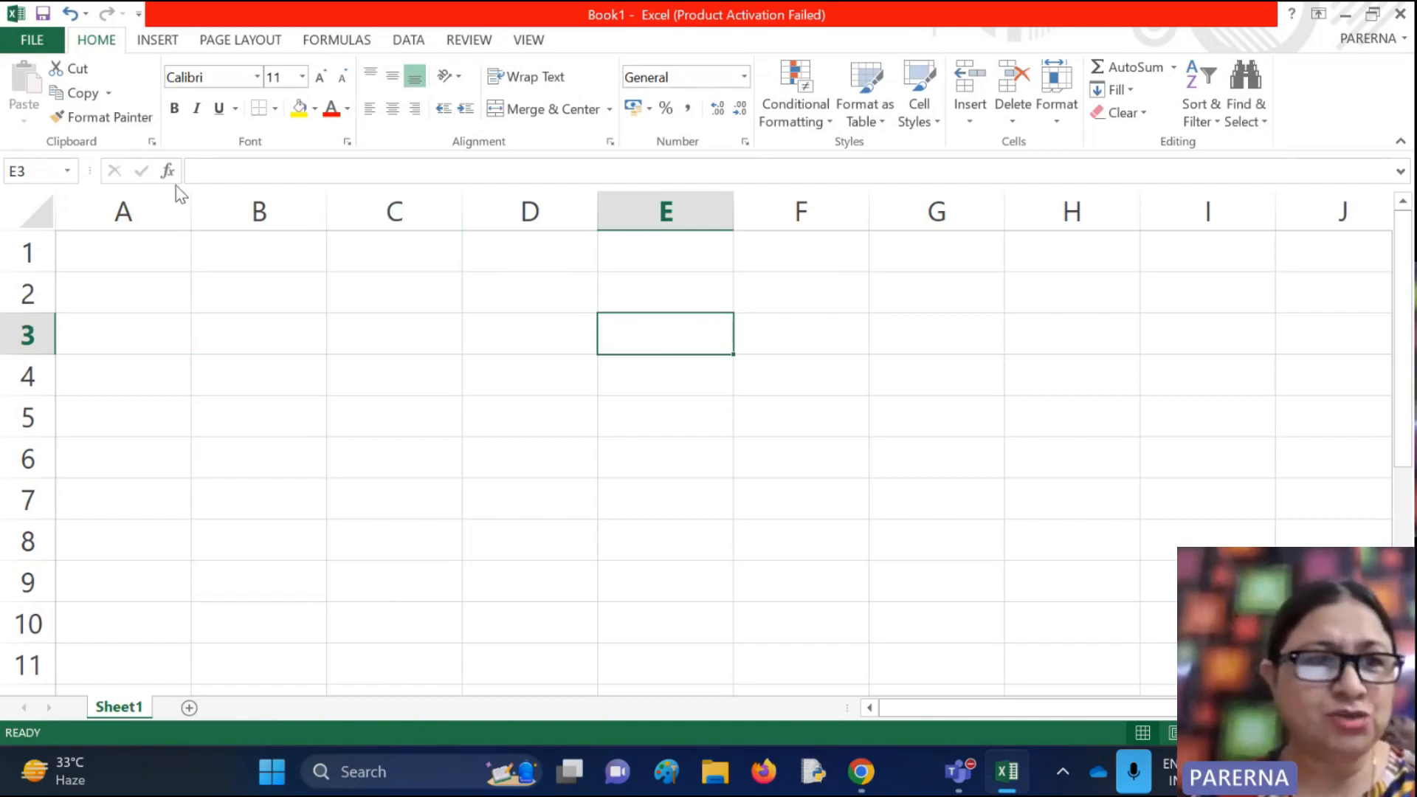
pyautogui.click(45, 169)
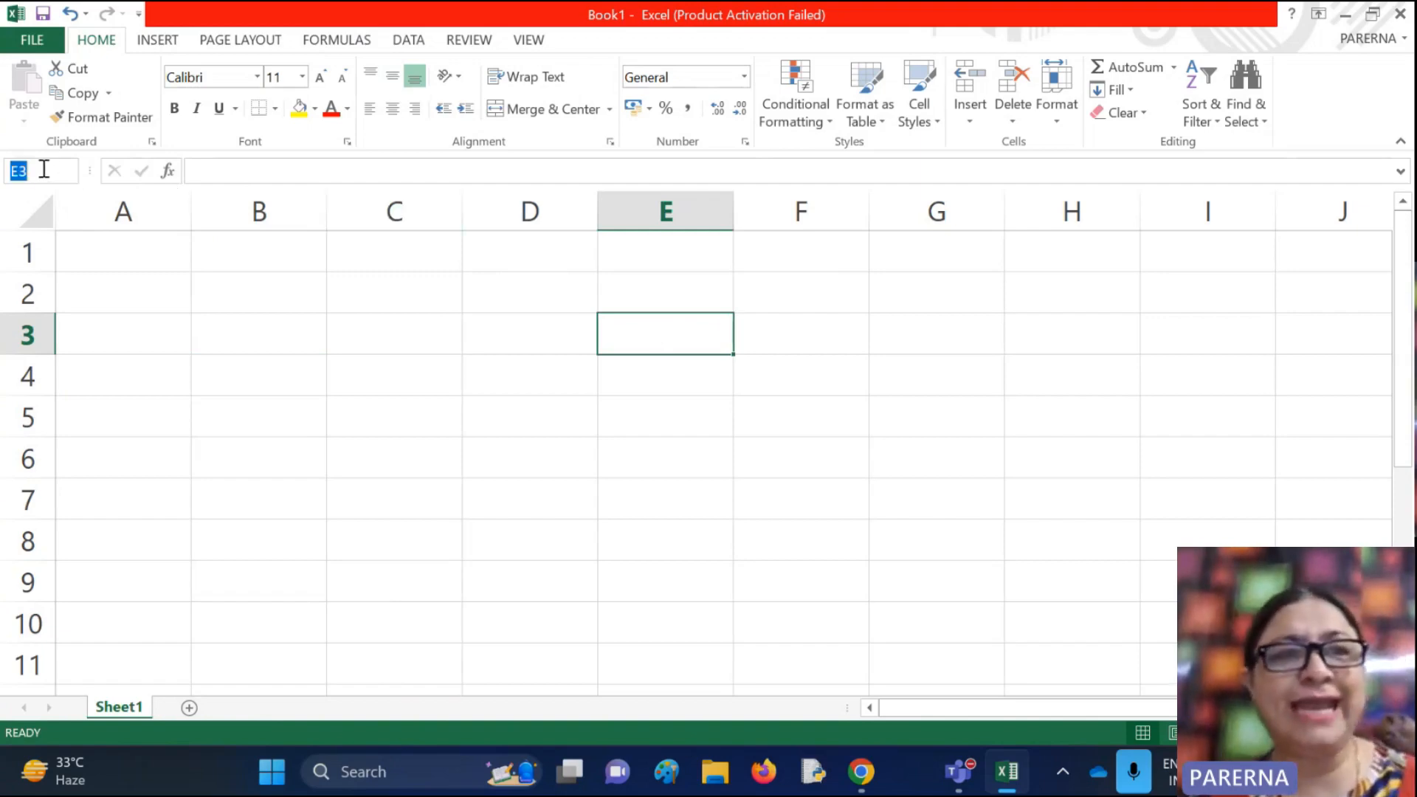
pyautogui.click(880, 554)
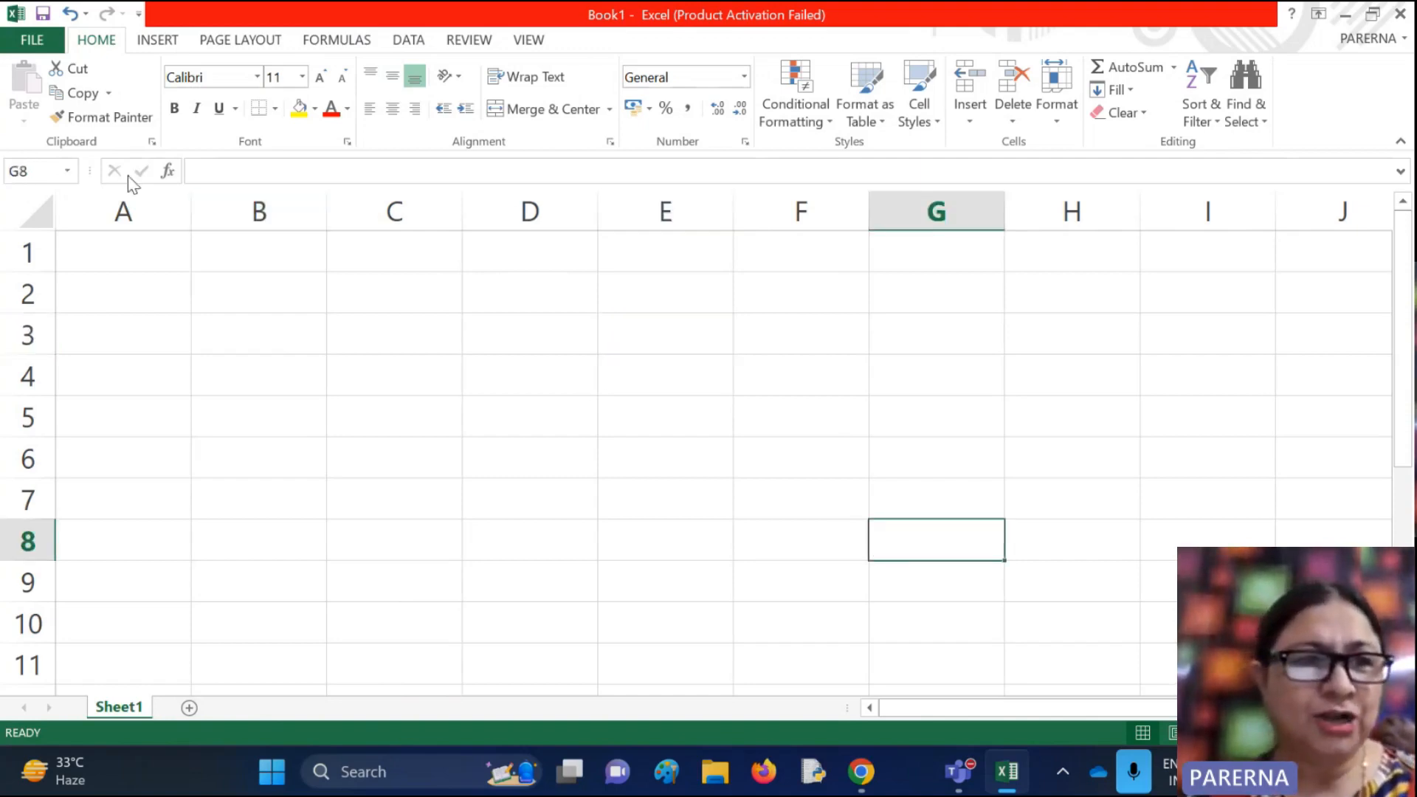
pyautogui.click(48, 167)
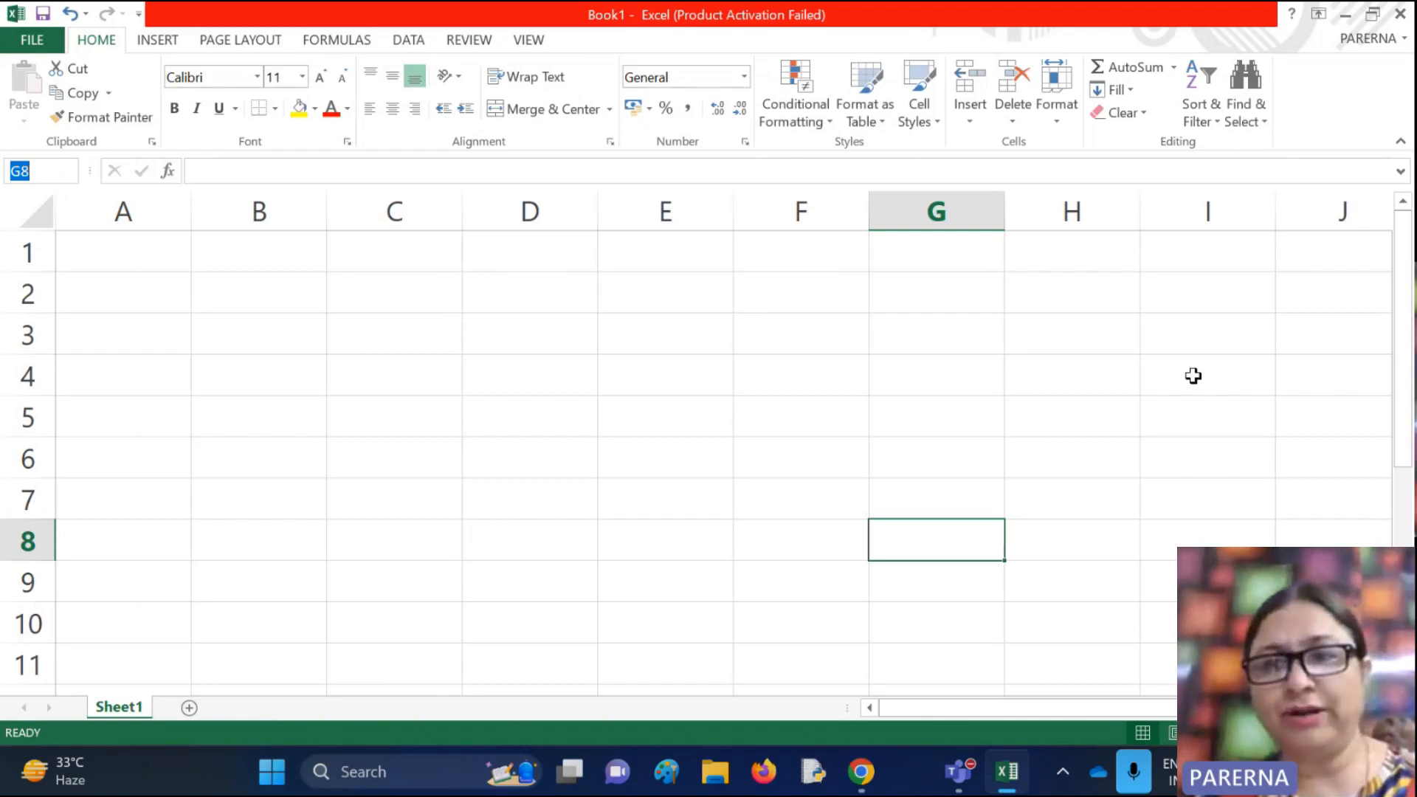
# Browse down the rows from cell I17 to I60 in column I and select cell H59
pyautogui.moveTo(1405, 414); pyautogui.dragTo(1412, 502)
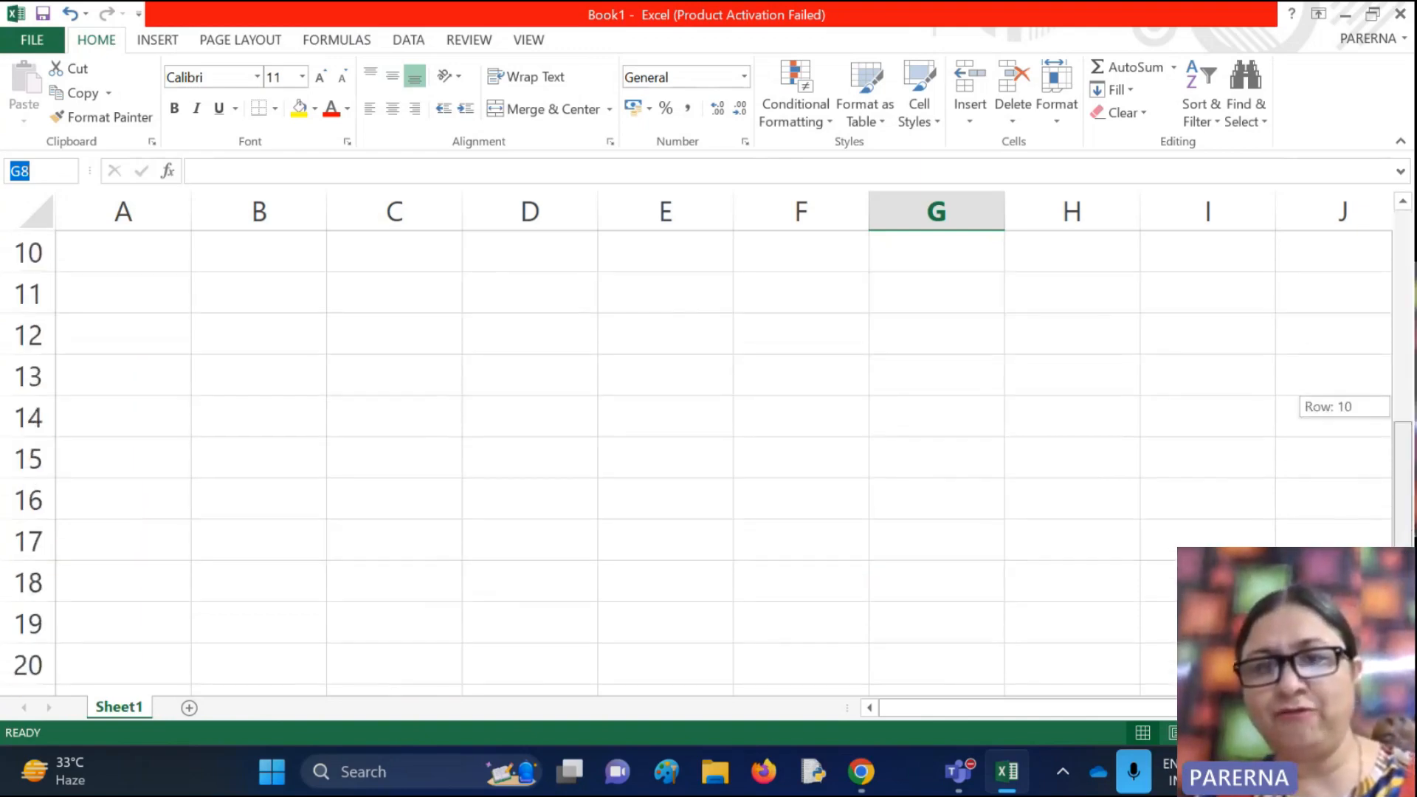
pyautogui.click(1155, 501)
pyautogui.press('Down')
pyautogui.press('Down')
pyautogui.press('Down')
pyautogui.press('Down')
pyautogui.press('Down')
pyautogui.press('Down')
pyautogui.press('Down')
pyautogui.press('Down')
pyautogui.press('Down')
pyautogui.press('Down')
pyautogui.press('Down')
pyautogui.press('Down')
pyautogui.press('Down')
pyautogui.press('Down')
pyautogui.press('Down')
pyautogui.press('Down')
pyautogui.press('Down')
pyautogui.press('Down')
pyautogui.press('Down')
pyautogui.press('Down')
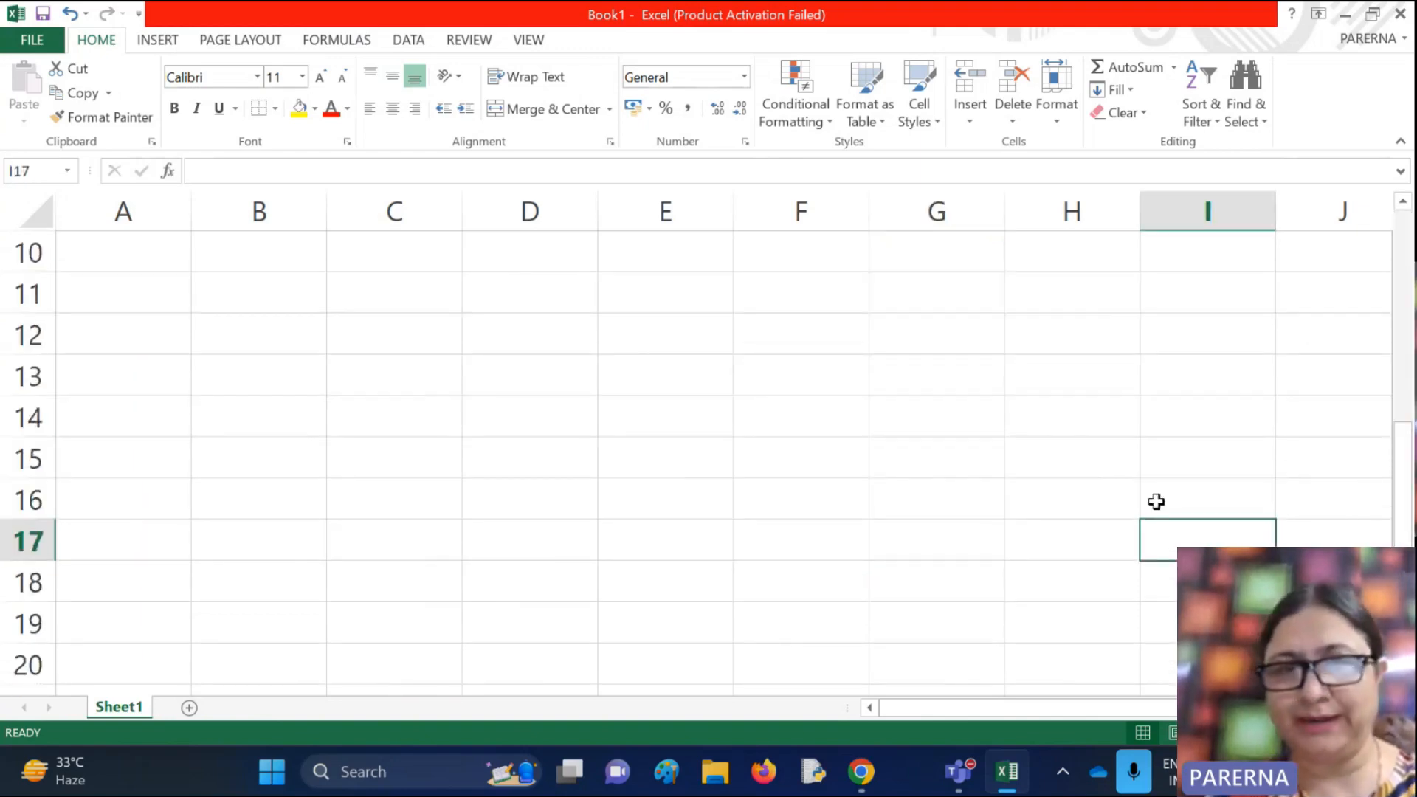
pyautogui.press('Down')
pyautogui.press('Down')
pyautogui.press('Down')
pyautogui.press('Down')
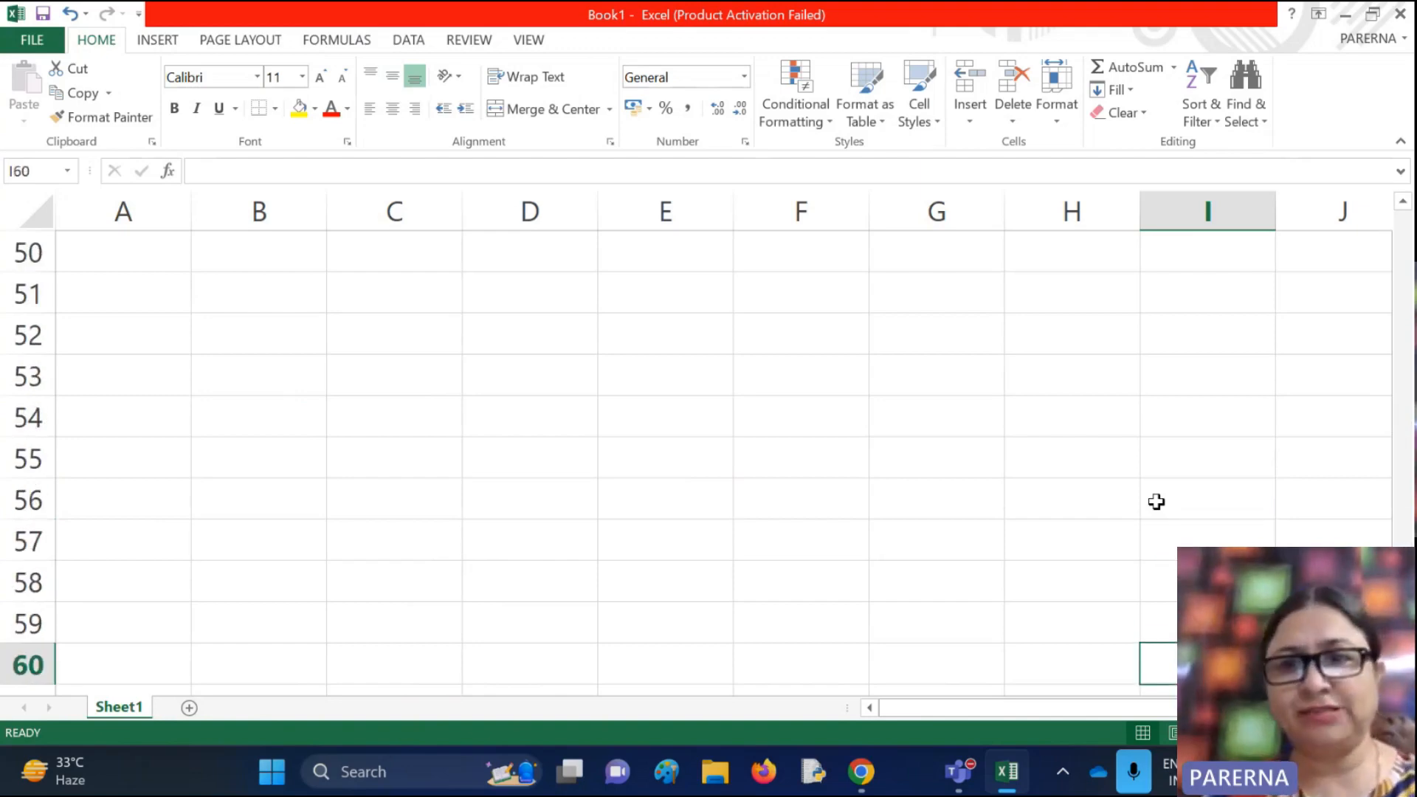
pyautogui.click(1044, 605)
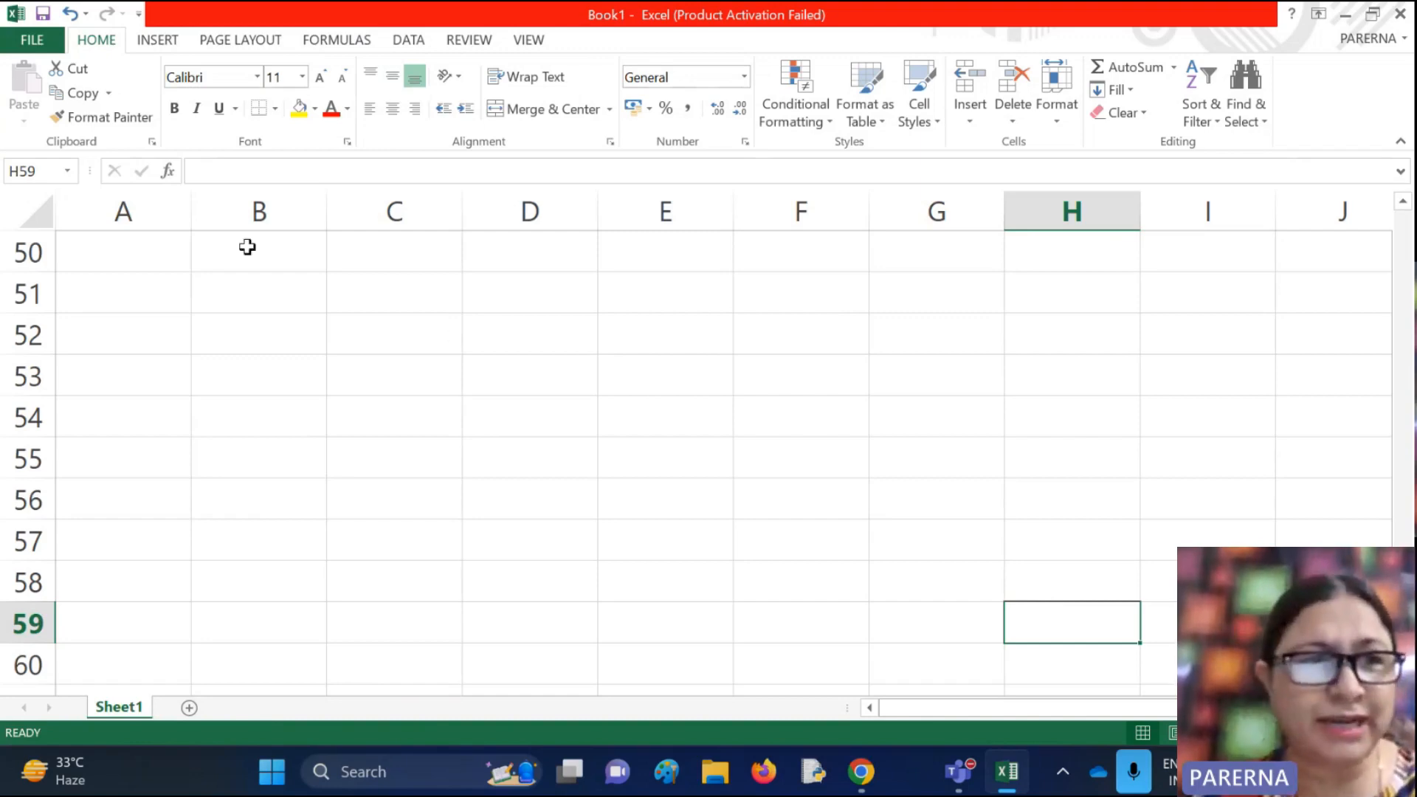
# Jump directly to cell A10 by entering its address in the Name Box
pyautogui.click(48, 171)
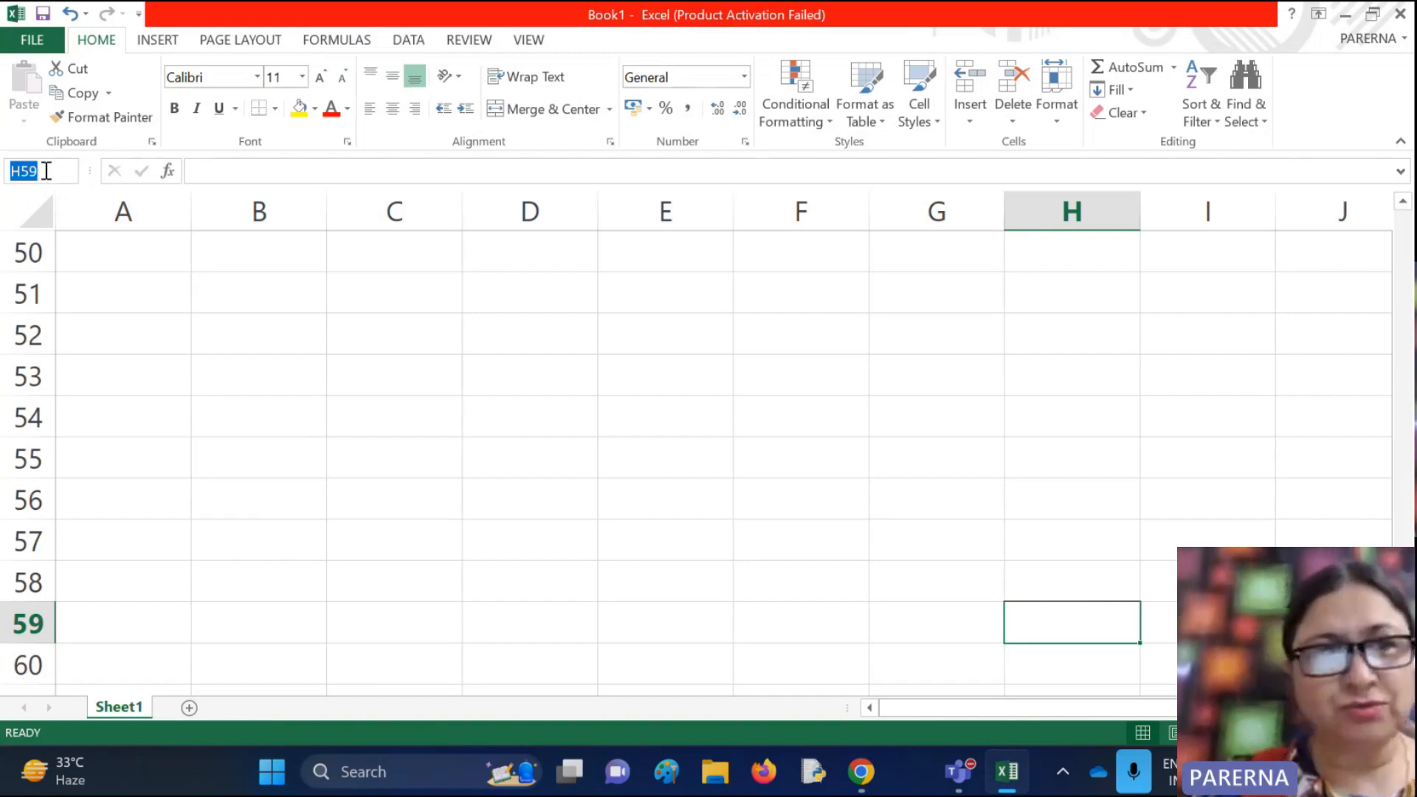
pyautogui.press('BackSpace')
pyautogui.write('a')
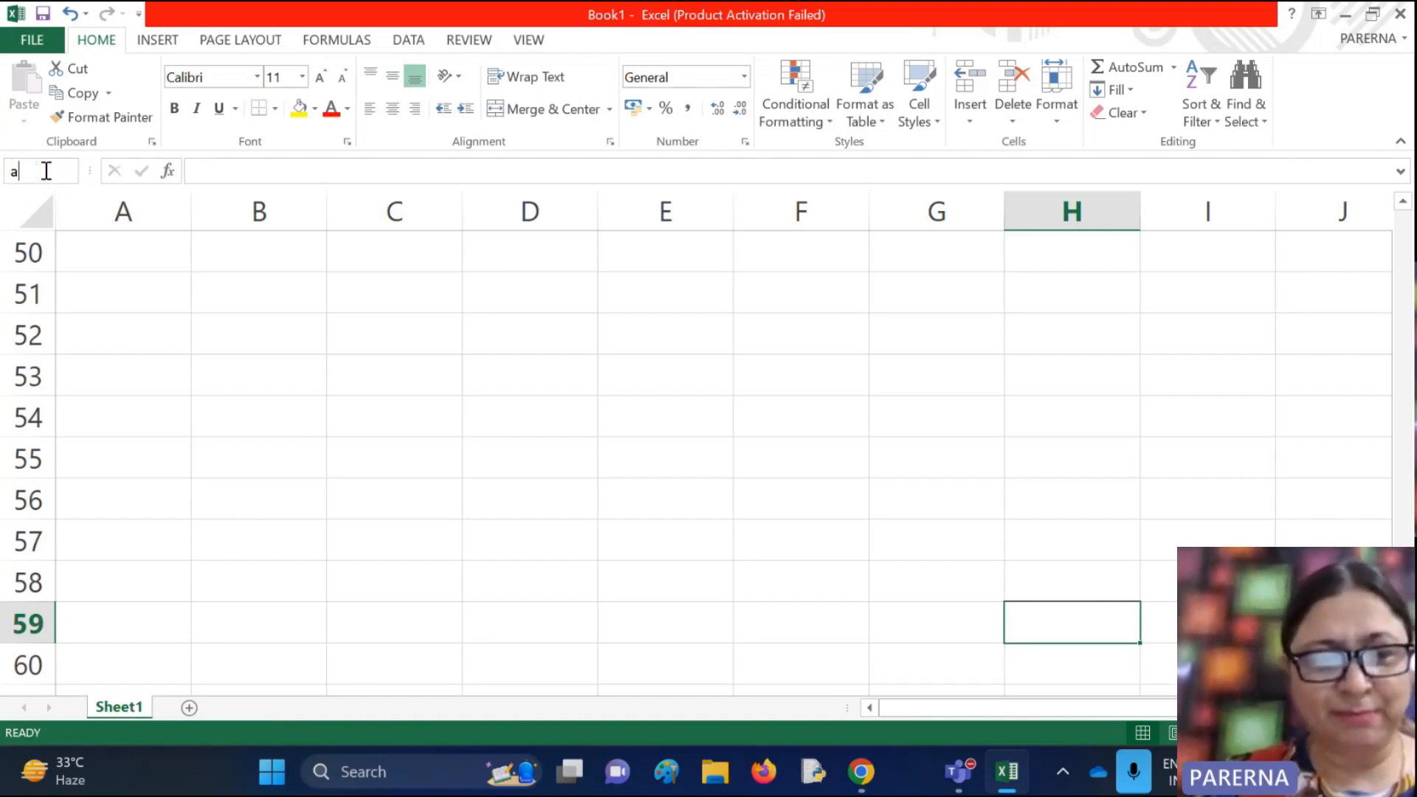
pyautogui.write('10')
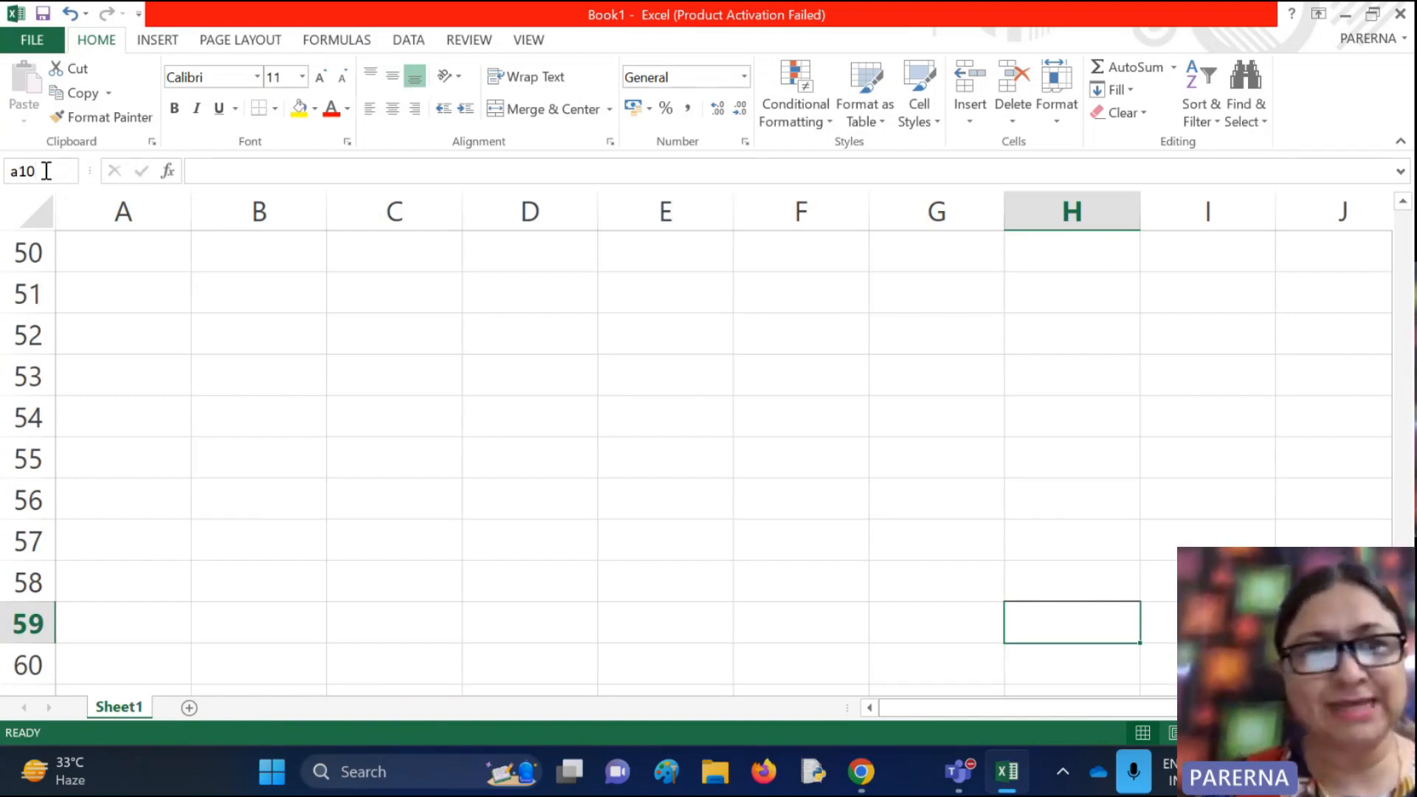
pyautogui.press('Return')
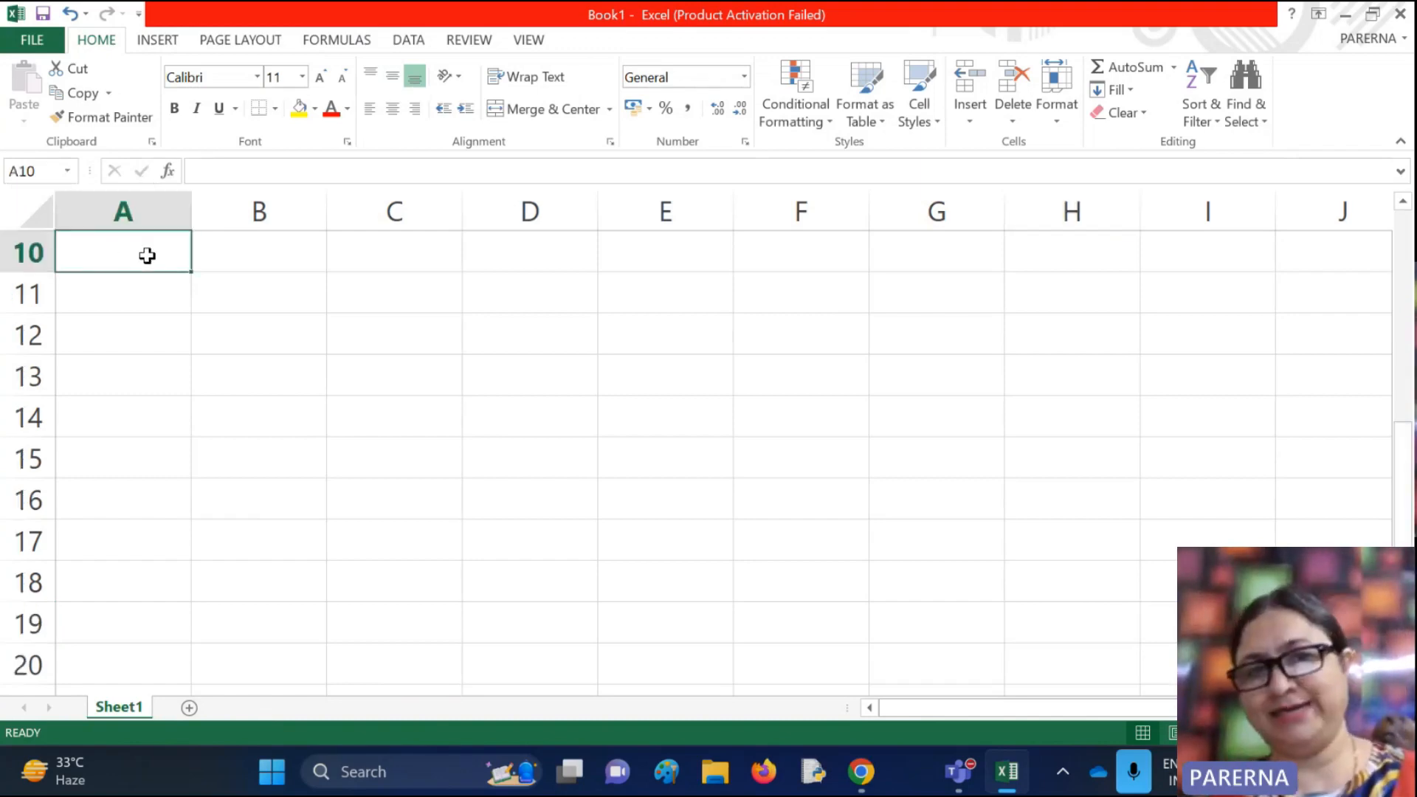
# Return to cell A1 by entering its address in the Name Box
pyautogui.click(46, 177)
pyautogui.write('a1')
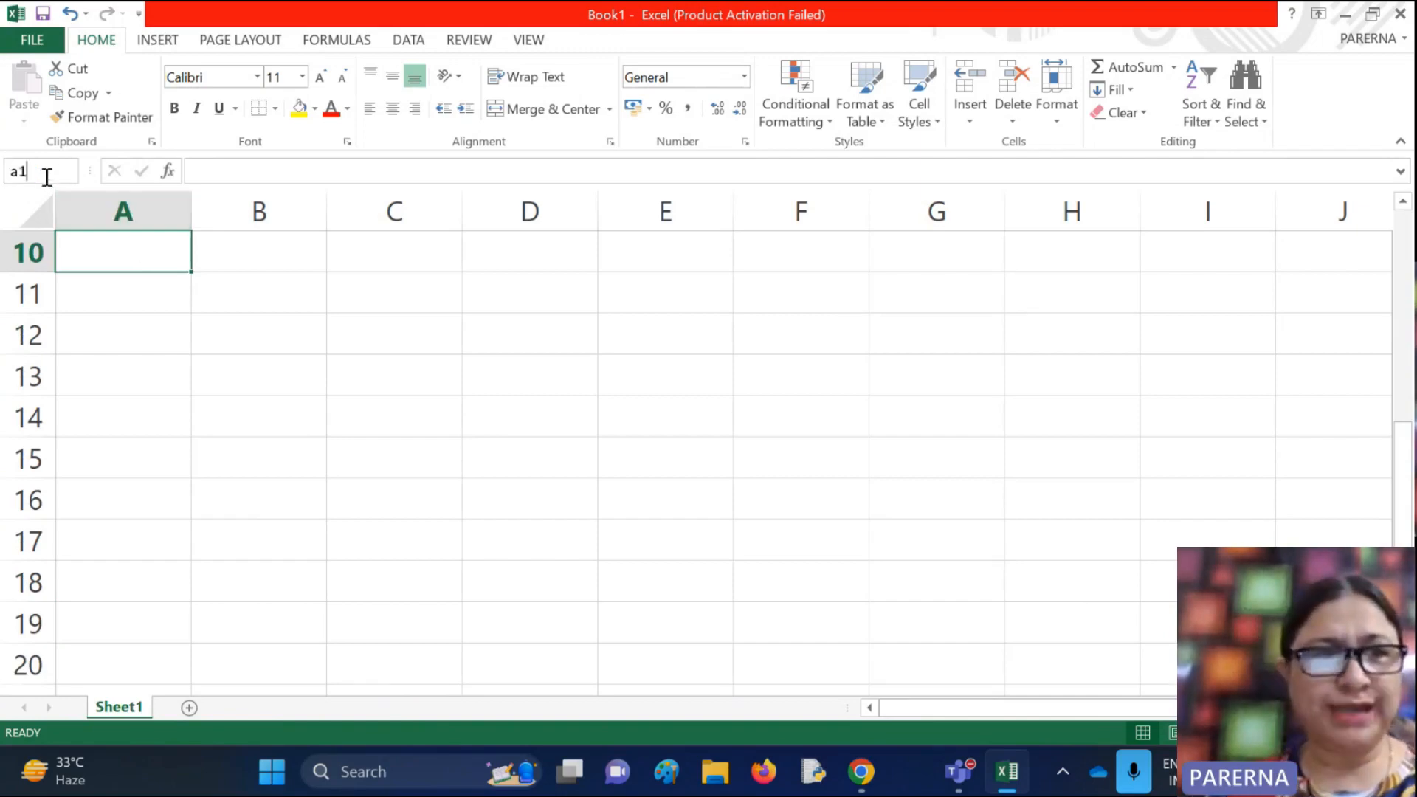
pyautogui.press('Return')
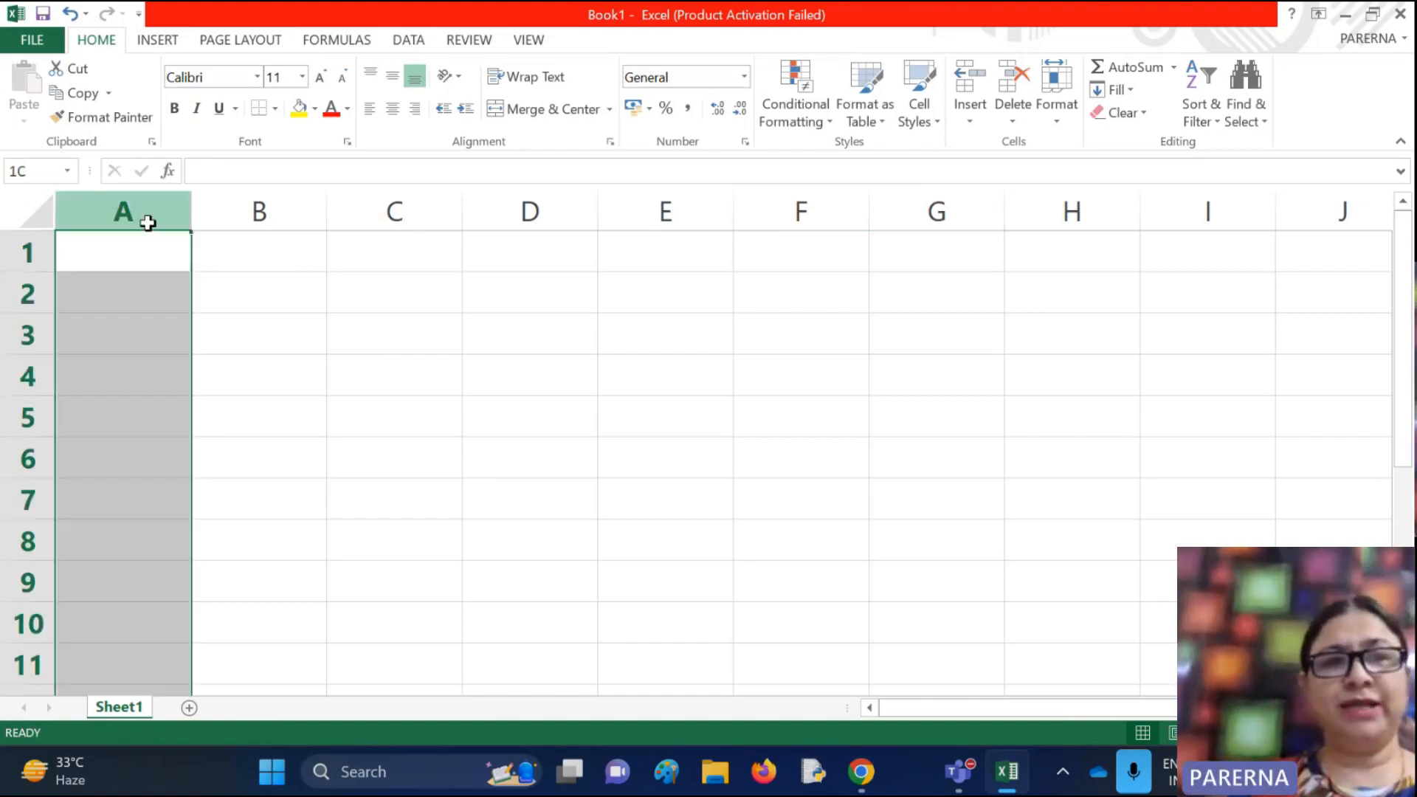
# Select column A and move across row 1 to cell AG1 to examine the column lettering past Z
pyautogui.click(147, 214)
pyautogui.press('Right')
pyautogui.press('Right')
pyautogui.press('Right')
pyautogui.press('Right')
pyautogui.press('Right')
pyautogui.press('Right')
pyautogui.press('Right')
pyautogui.press('Right')
pyautogui.press('Right')
pyautogui.press('Right')
pyautogui.press('Right')
pyautogui.press('Right')
pyautogui.press('Right')
pyautogui.press('Right')
pyautogui.press('Right')
pyautogui.press('Right')
pyautogui.press('Right')
pyautogui.press('Right')
pyautogui.press('Right')
pyautogui.press('Right')
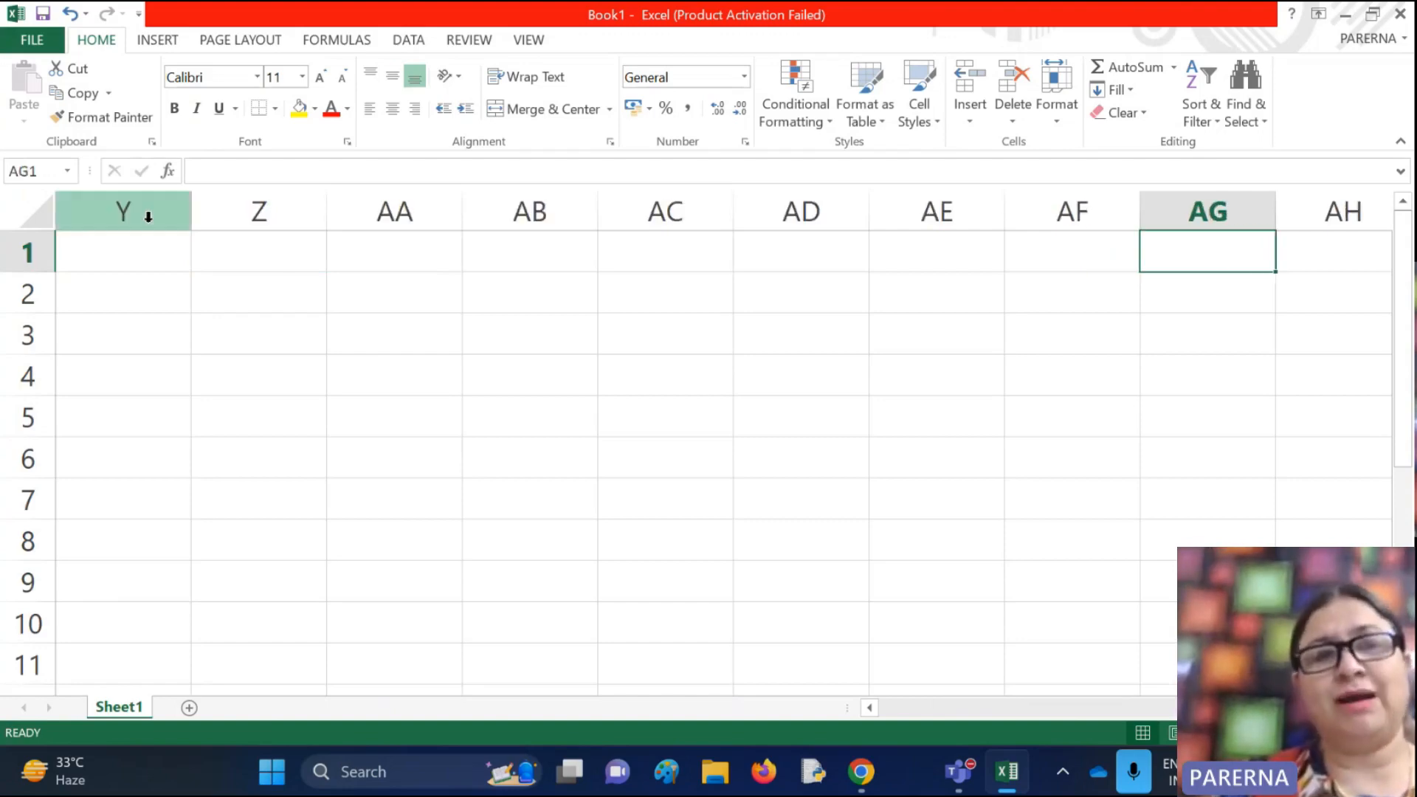
# Select columns AA and AB in turn, and move across row 1 to cell CB1 to examine the column lettering
pyautogui.click(385, 197)
pyautogui.click(514, 203)
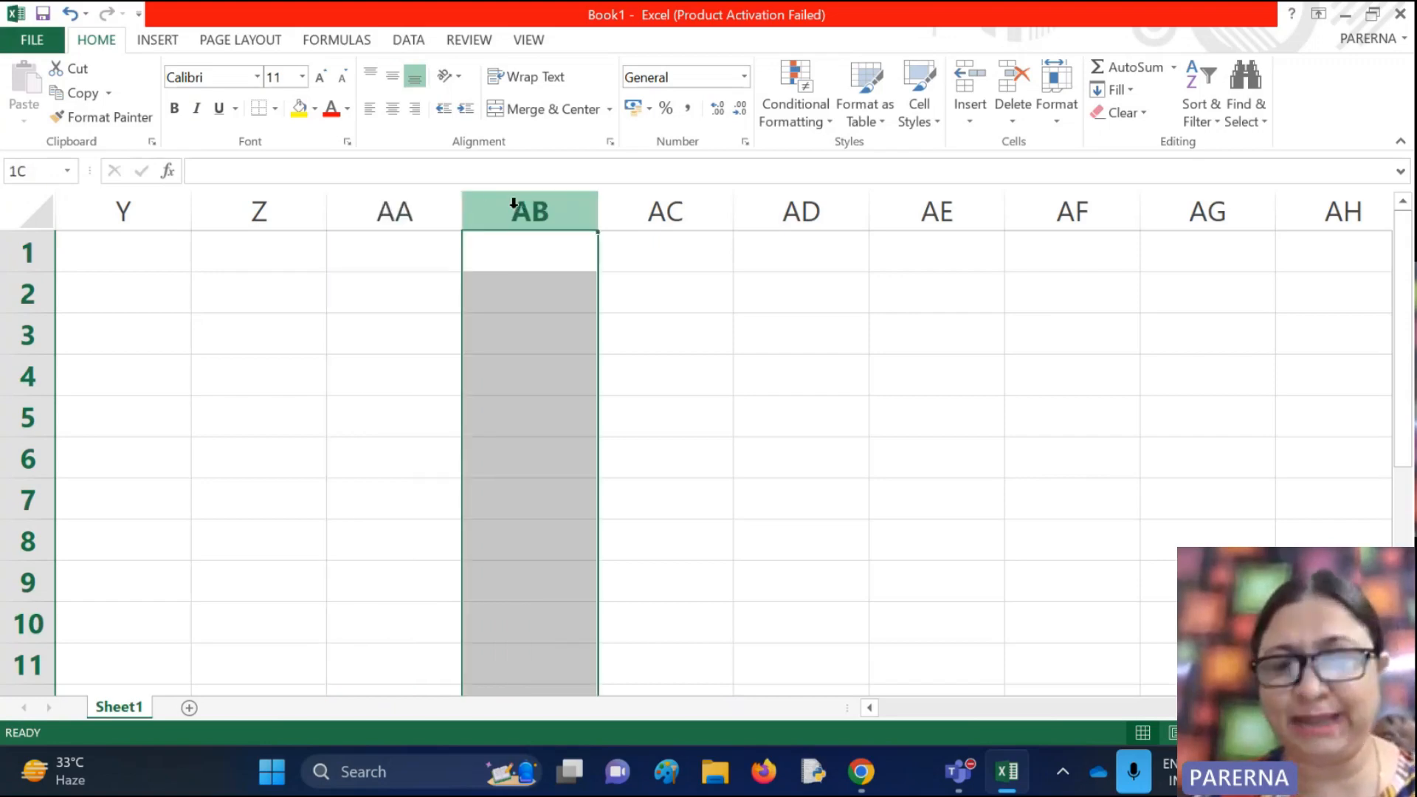
pyautogui.press('Right')
pyautogui.press('Right')
pyautogui.press('Right')
pyautogui.press('Right')
pyautogui.press('Right')
pyautogui.press('Right')
pyautogui.press('Right')
pyautogui.press('Right')
pyautogui.press('Right')
pyautogui.press('Right')
pyautogui.press('Right')
pyautogui.press('Right')
pyautogui.press('Right')
pyautogui.press('Right')
pyautogui.press('Right')
pyautogui.press('Right')
pyautogui.press('Right')
pyautogui.press('Right')
pyautogui.press('Right')
pyautogui.press('Right')
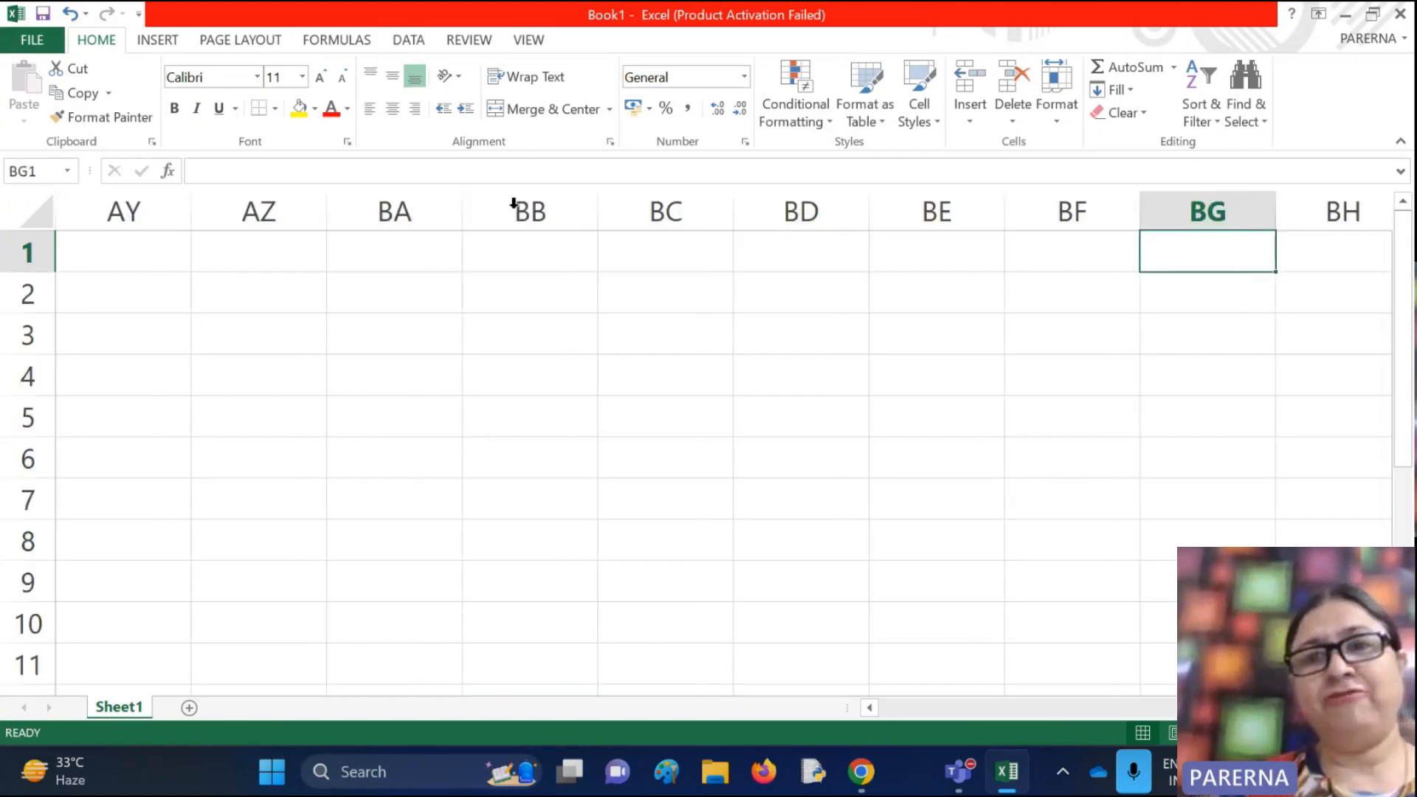
pyautogui.press('Right')
pyautogui.press('Right')
pyautogui.press('Right')
pyautogui.press('Right')
pyautogui.press('Right')
pyautogui.press('Right')
pyautogui.press('Right')
pyautogui.press('Right')
pyautogui.press('Right')
pyautogui.press('Right')
pyautogui.press('Right')
pyautogui.press('Right')
pyautogui.press('Right')
pyautogui.press('Right')
pyautogui.press('Right')
pyautogui.press('Right')
pyautogui.press('Right')
pyautogui.press('Right')
pyautogui.press('Right')
pyautogui.press('Right')
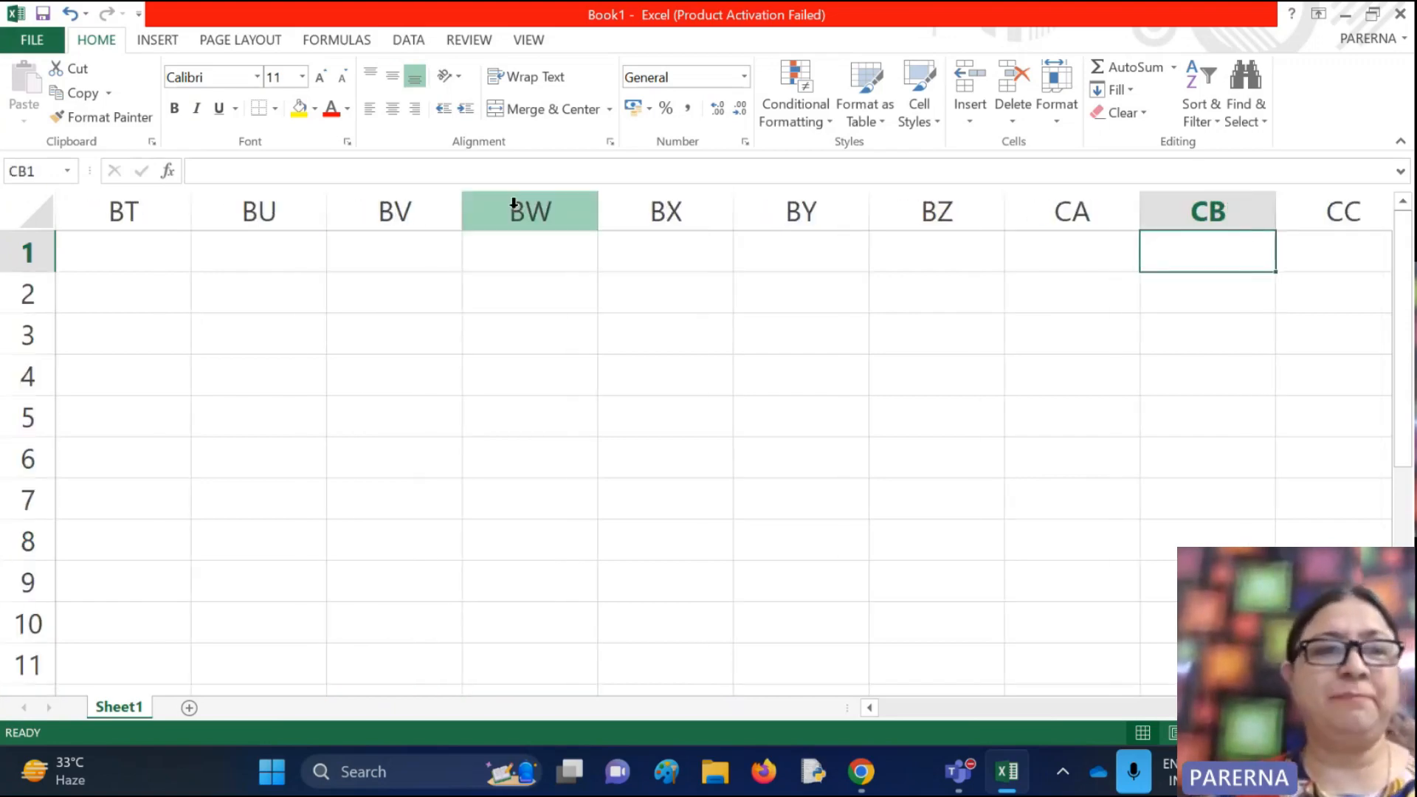
# Move across row 1 from CB1 to cell CZ1 to examine how the C-series column lettering runs
pyautogui.press('Right')
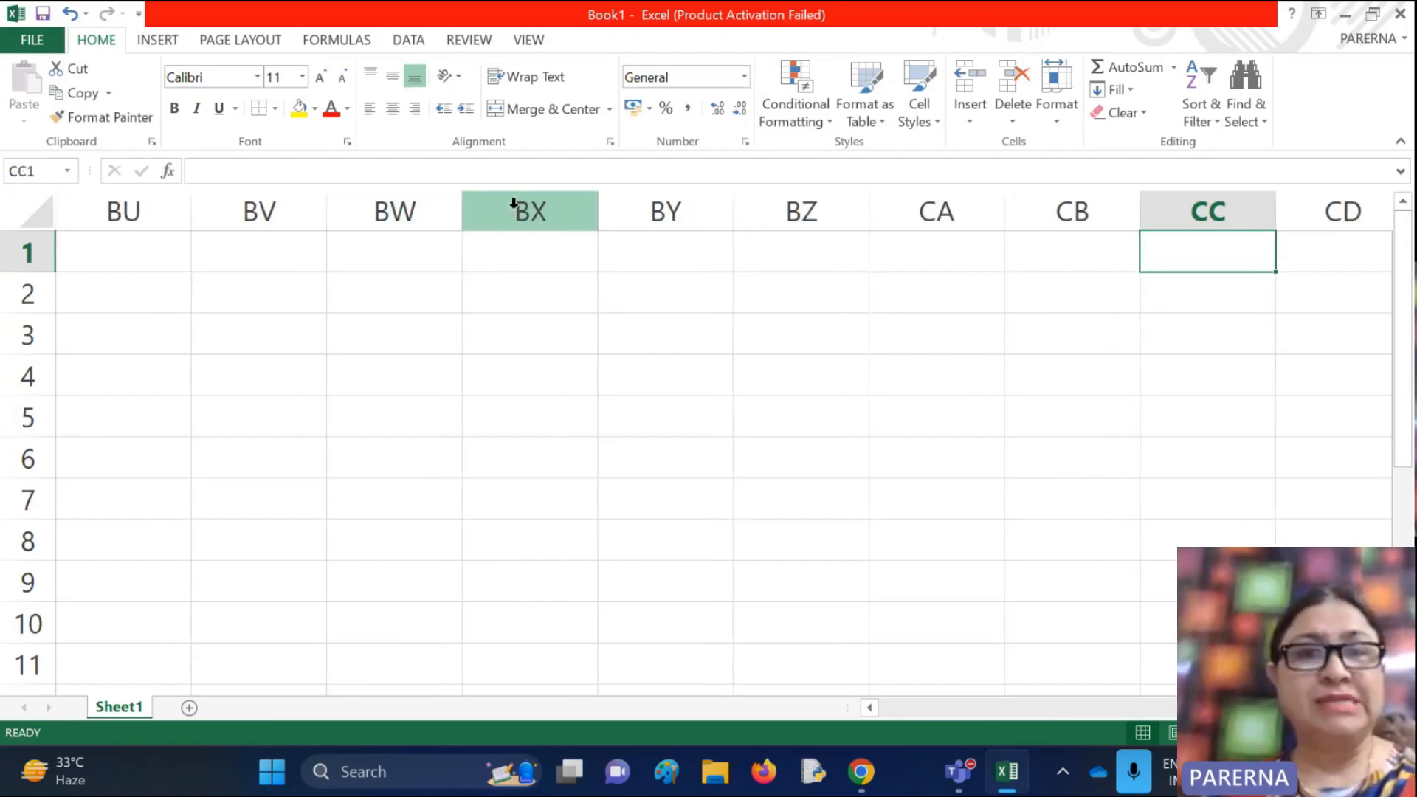
pyautogui.press('Right')
pyautogui.press('Right')
pyautogui.press('Right')
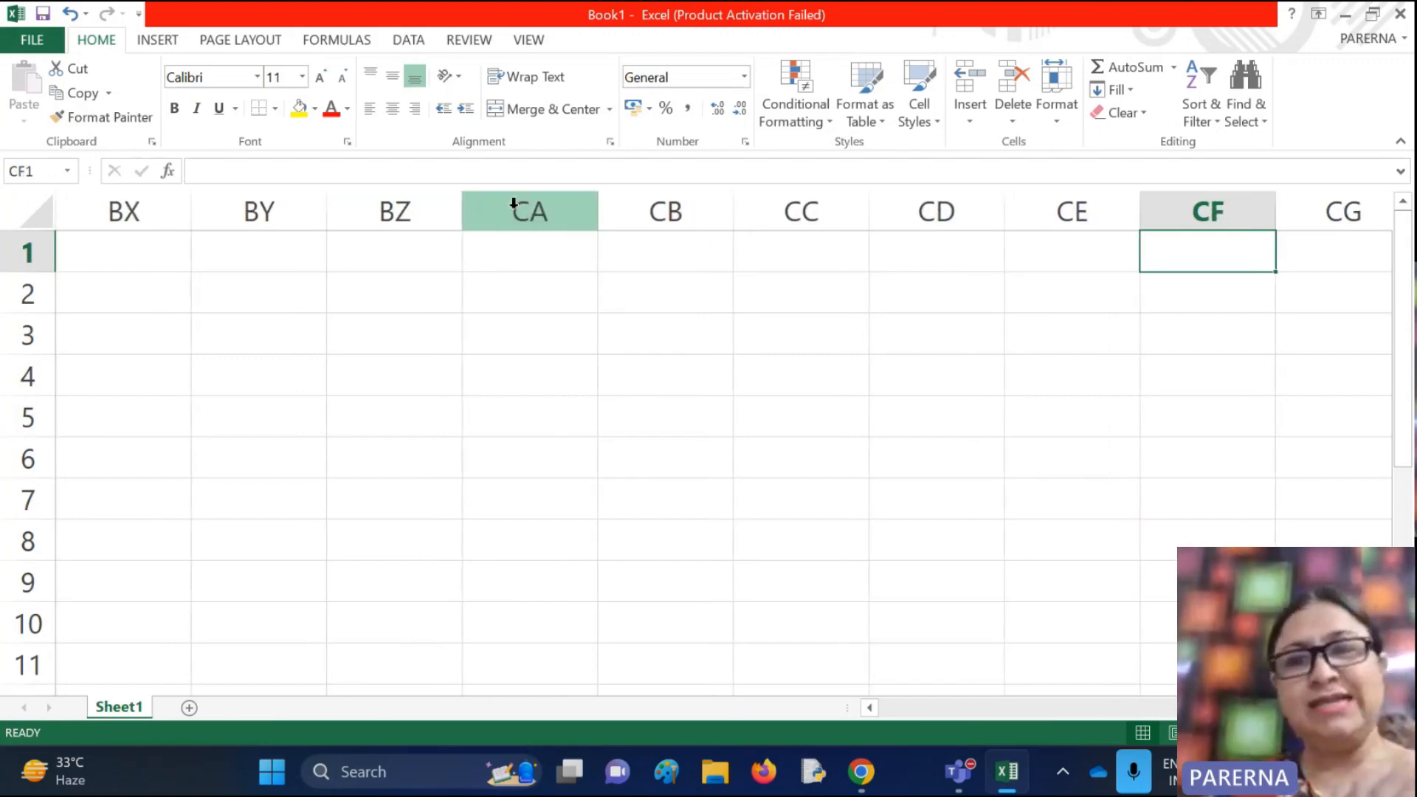
pyautogui.press('Right')
pyautogui.press('Right')
pyautogui.press('Right')
pyautogui.press('Right')
pyautogui.press('Right')
pyautogui.press('Right')
pyautogui.press('Right')
pyautogui.press('Right')
pyautogui.press('Right')
pyautogui.press('Right')
pyautogui.press('Right')
pyautogui.press('Right')
pyautogui.press('Right')
pyautogui.press('Right')
pyautogui.press('Right')
pyautogui.press('Right')
pyautogui.press('Right')
pyautogui.press('Right')
pyautogui.press('Right')
pyautogui.press('Right')
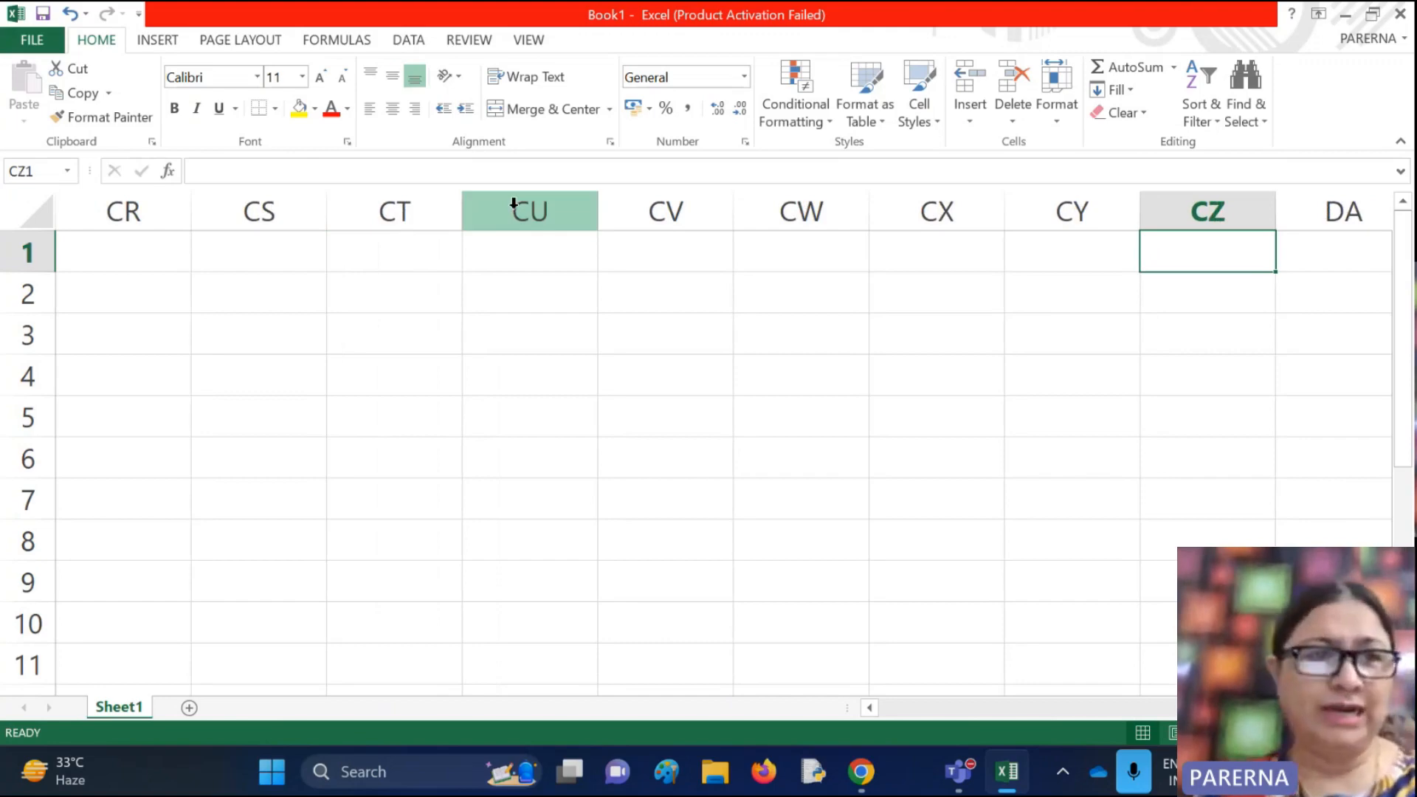
# Return to cell A1 from the far end of row 1 by entering a1 in the Name Box
pyautogui.click(70, 173)
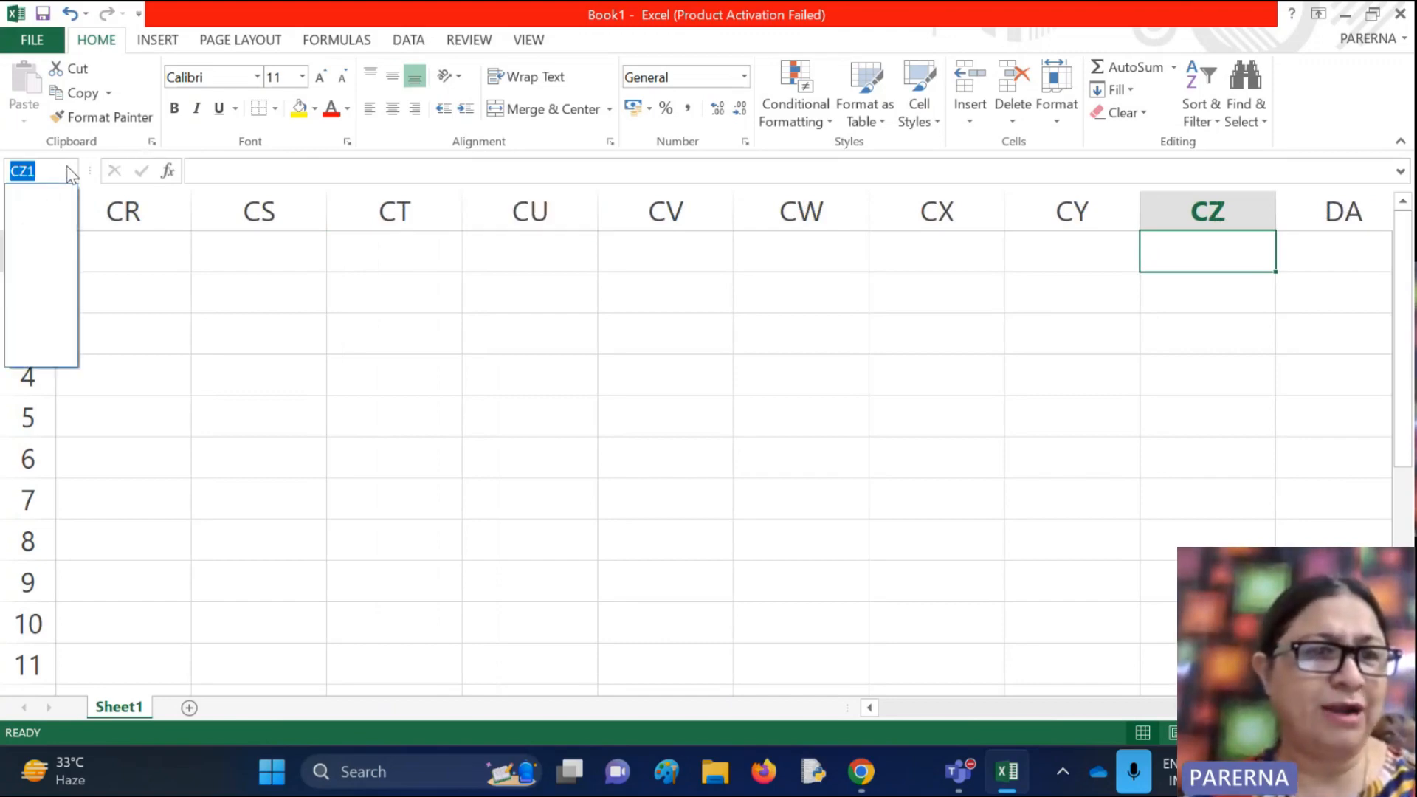
pyautogui.click(71, 173)
pyautogui.write('a1')
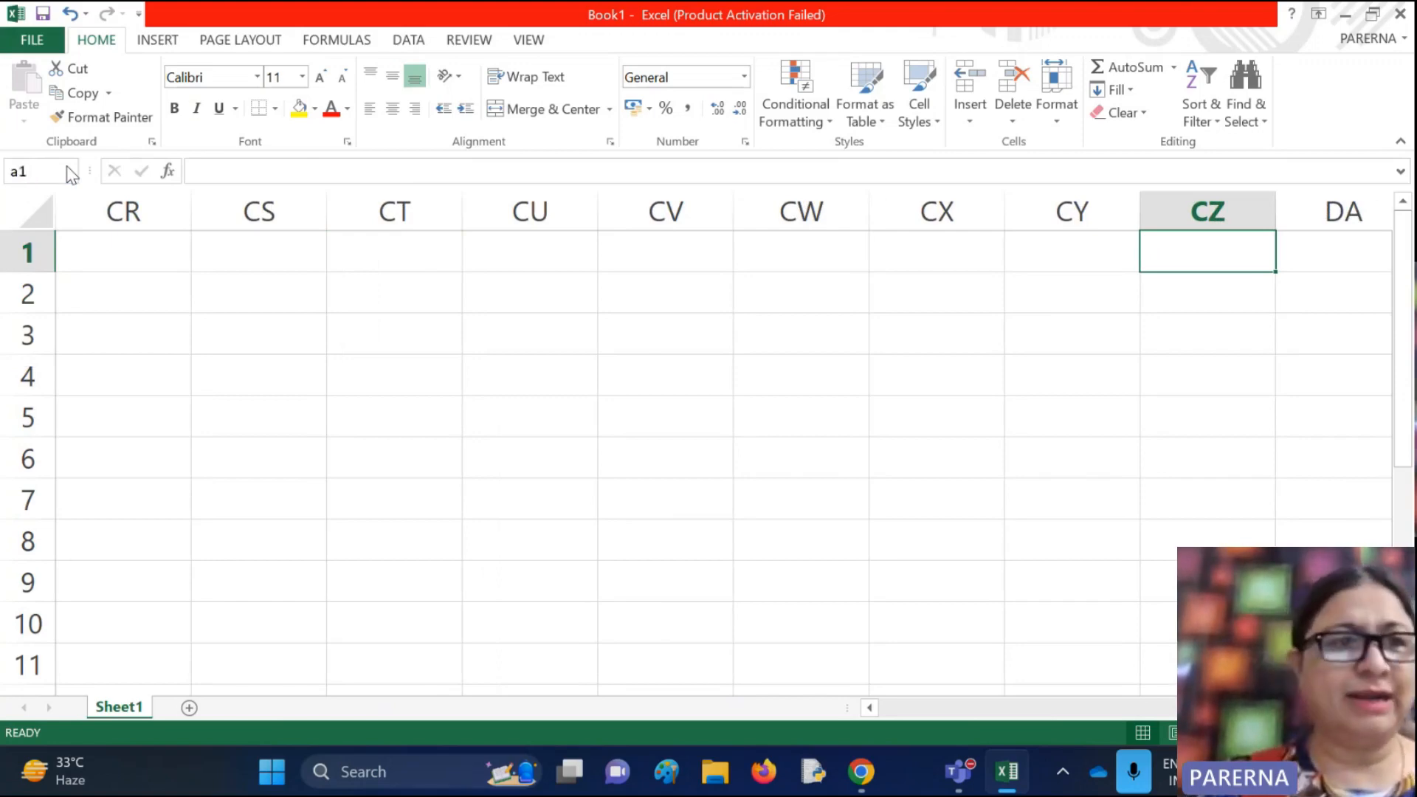
pyautogui.press('Return')
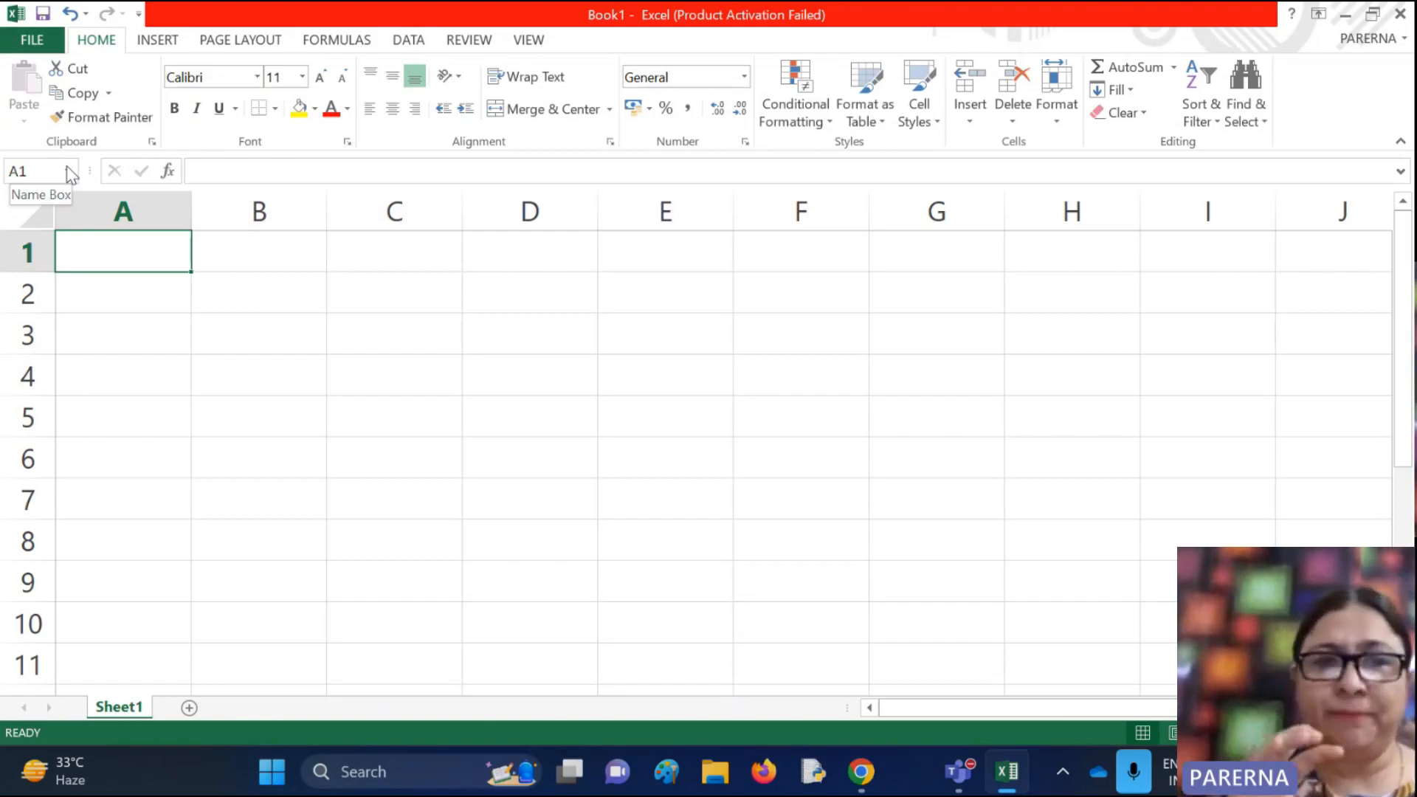
# Enter the headings R.No., Name and Marks in cells B3, C3 and D3
pyautogui.click(244, 338)
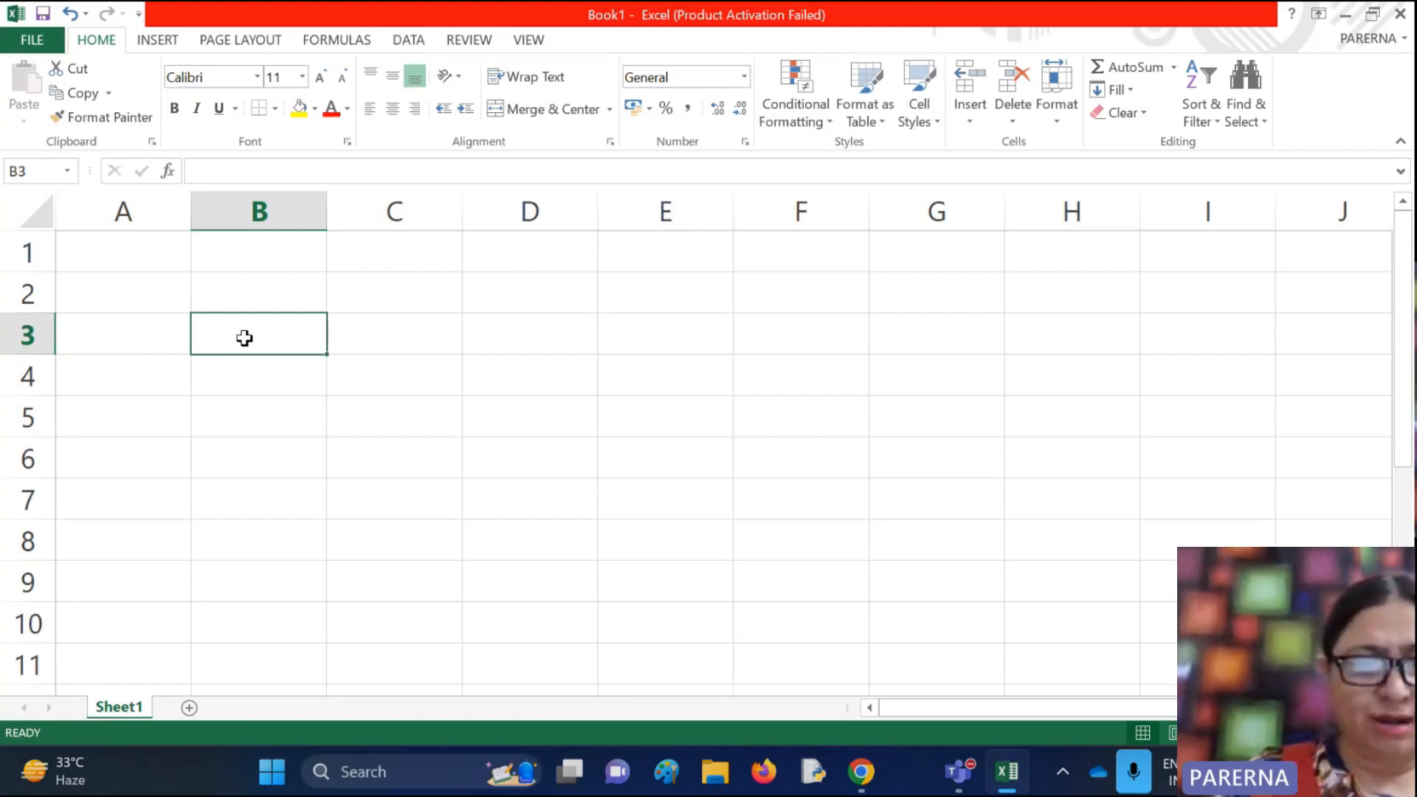
pyautogui.write('R.')
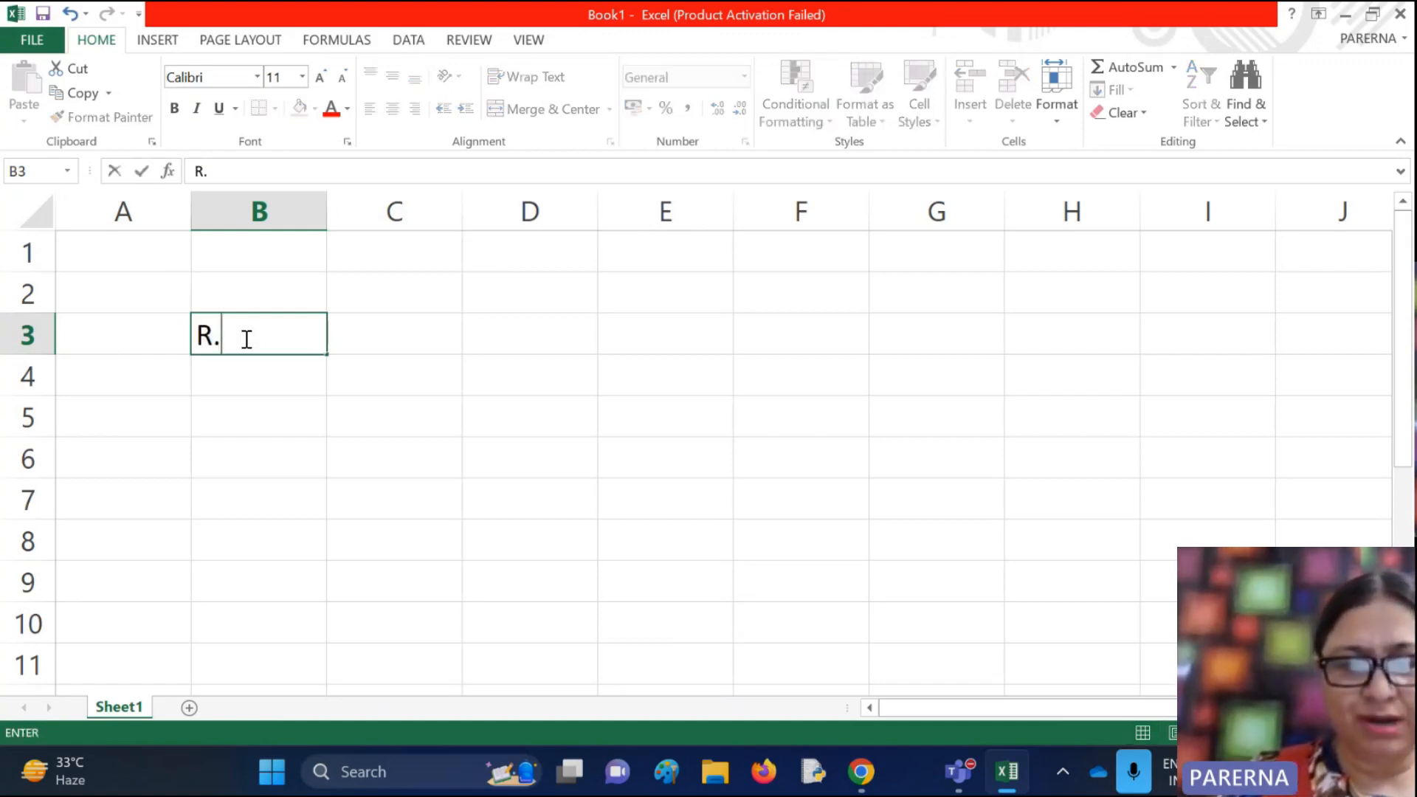
pyautogui.write('No.')
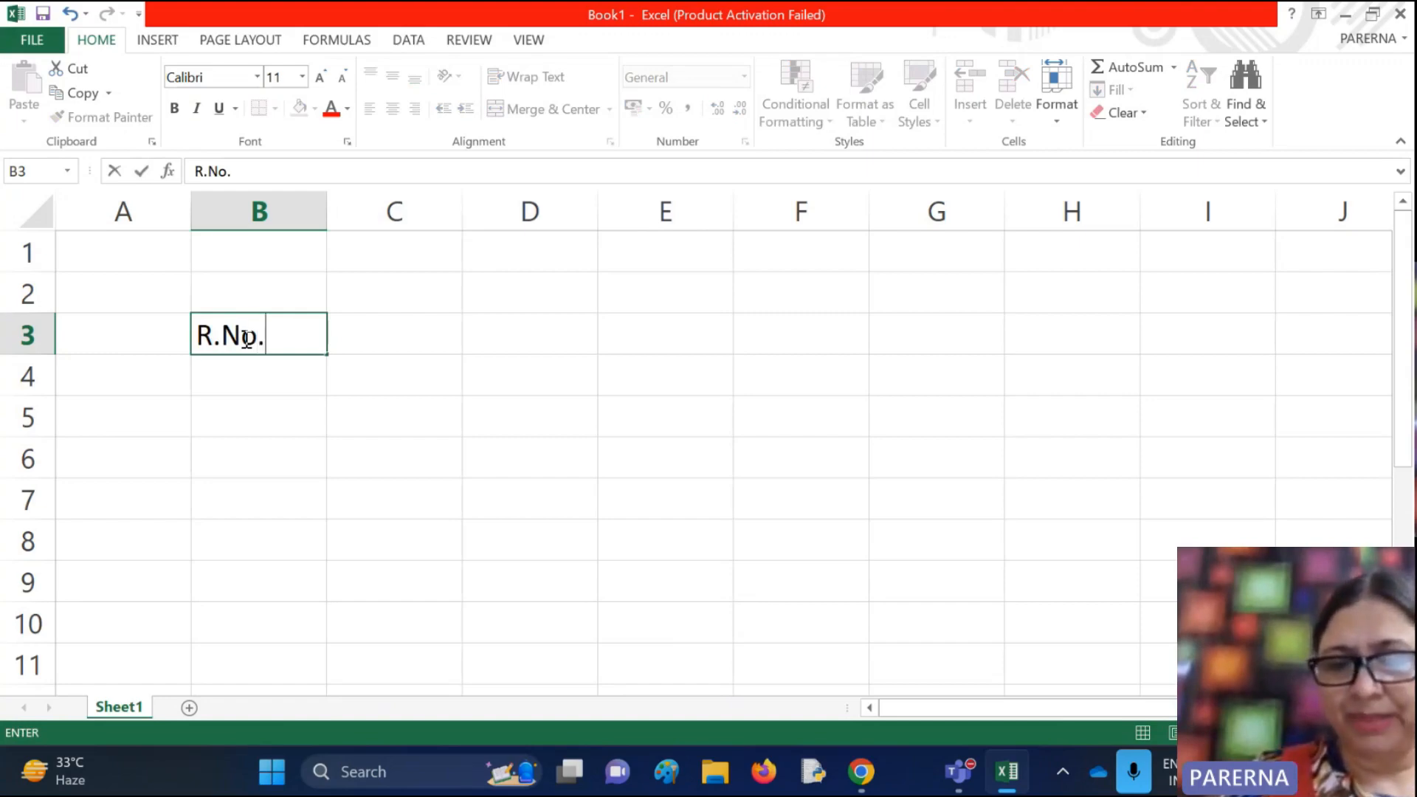
pyautogui.press('Tab')
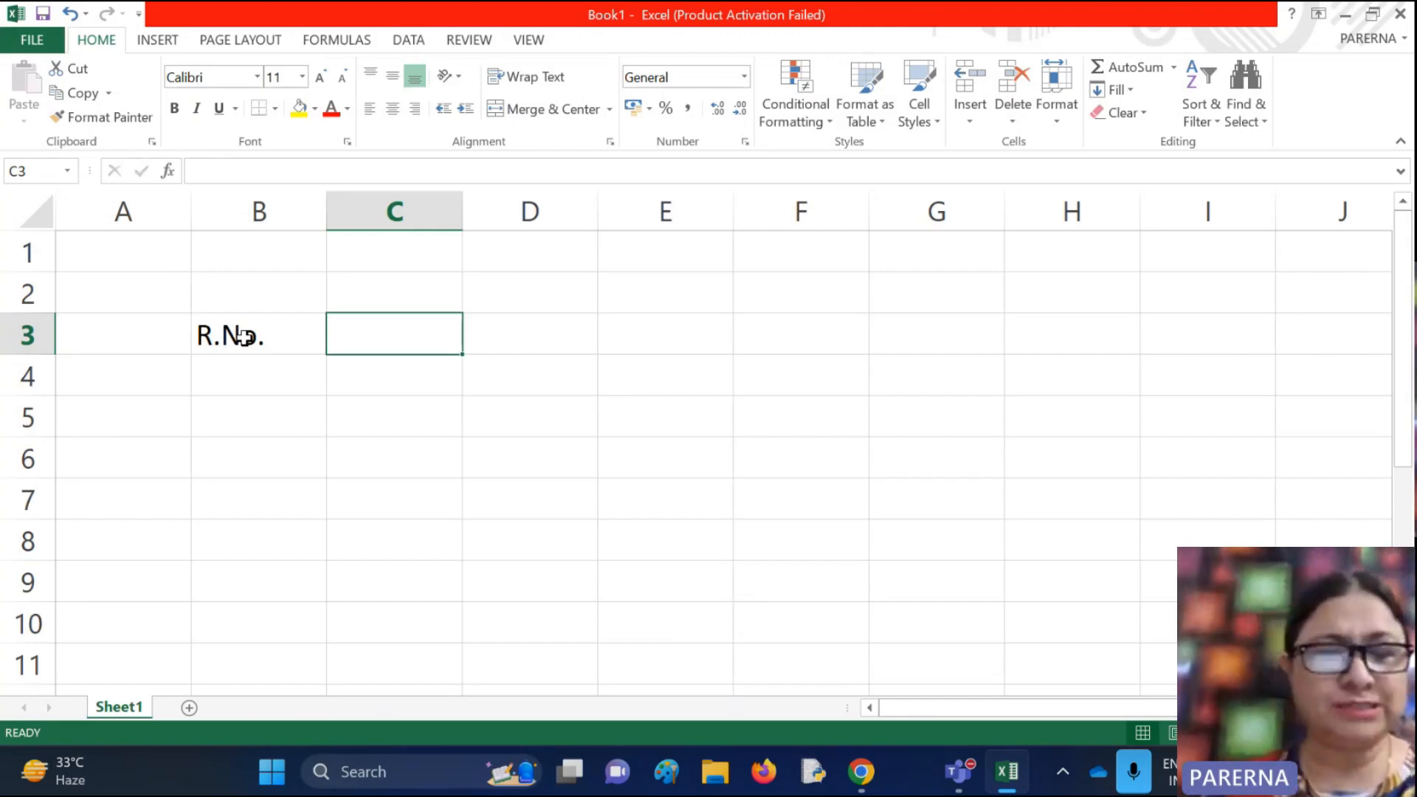
pyautogui.write('Name')
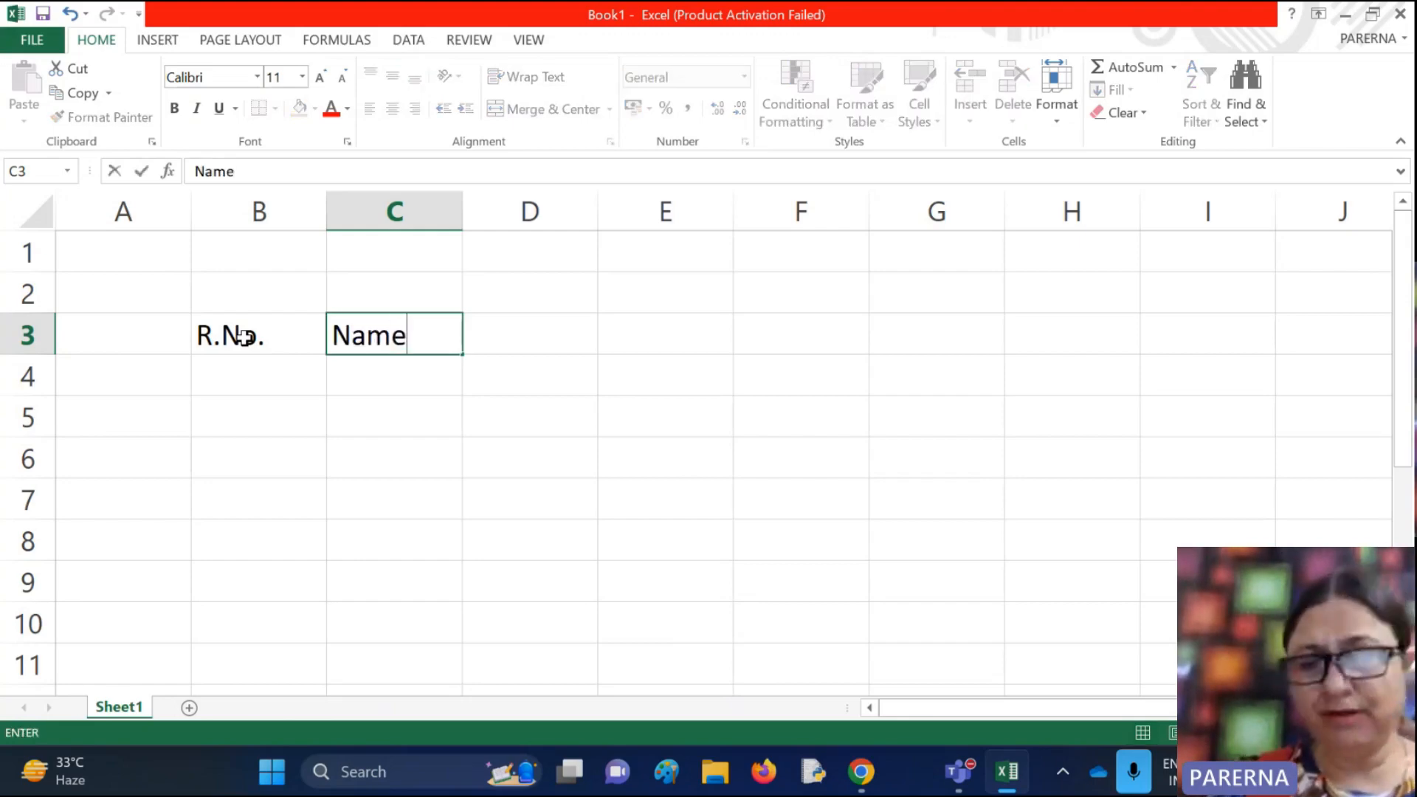
pyautogui.press('Tab')
pyautogui.write('Marks')
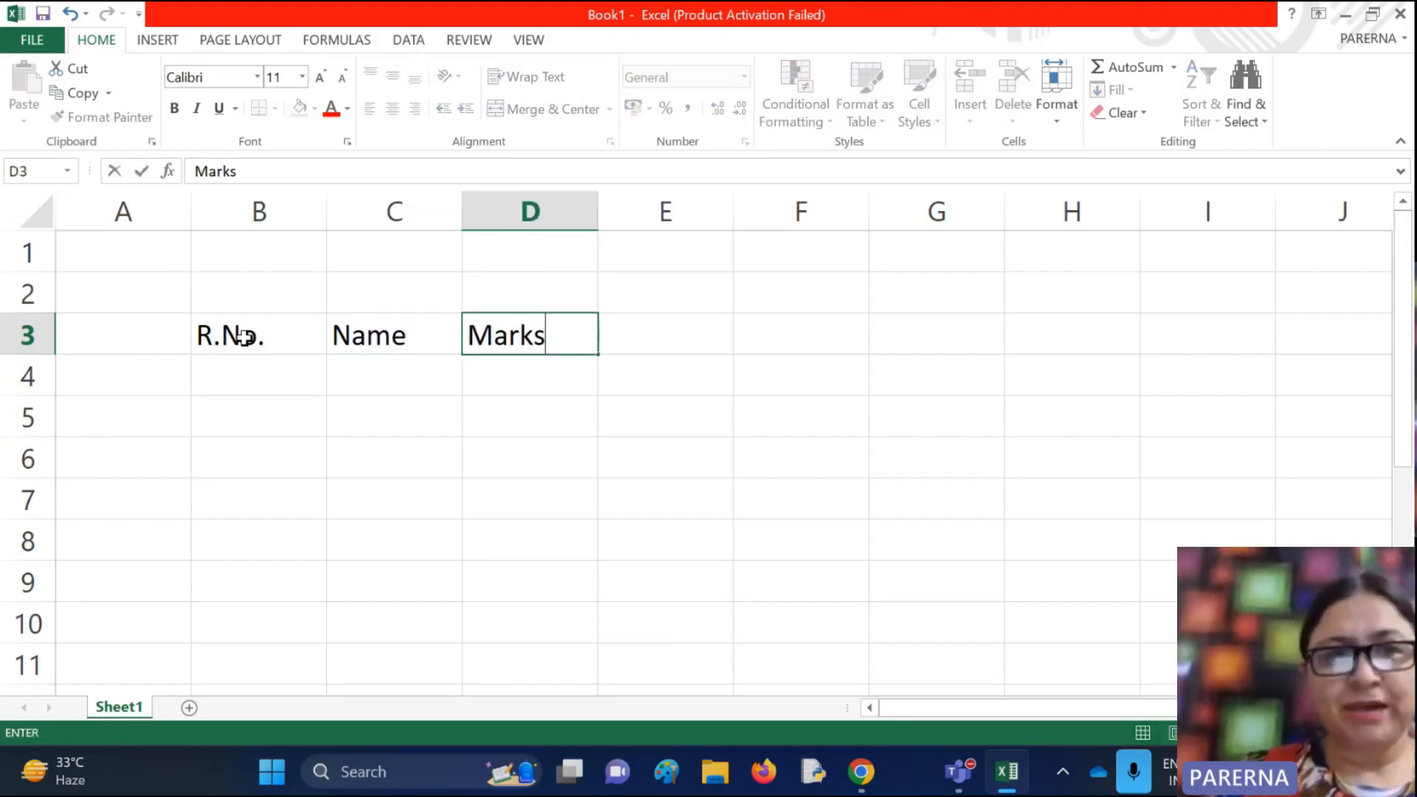
pyautogui.press('Return')
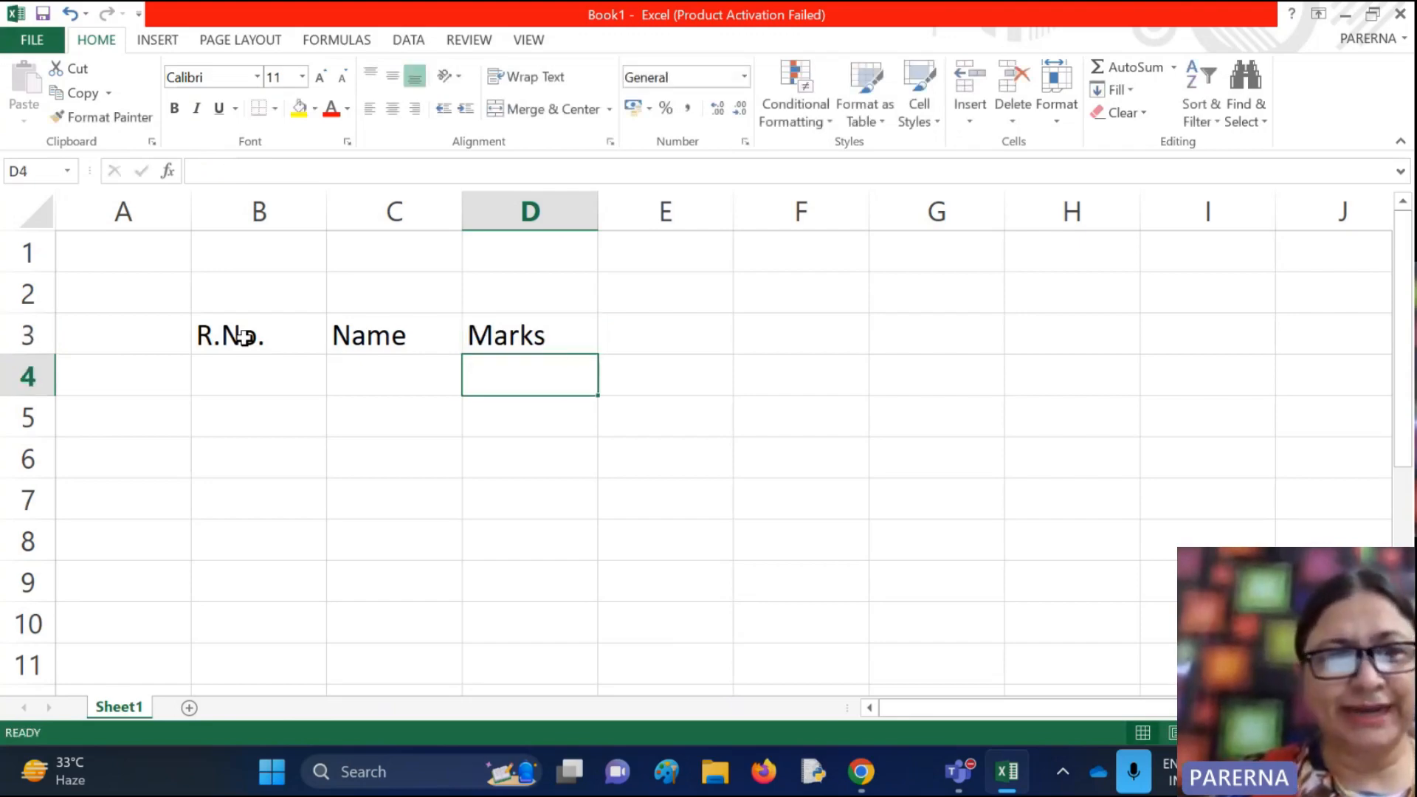
# Enter the roll numbers 1 to 5 in cells B4 to B8 under the R.No. heading
pyautogui.press('Left')
pyautogui.press('Left')
pyautogui.write('1')
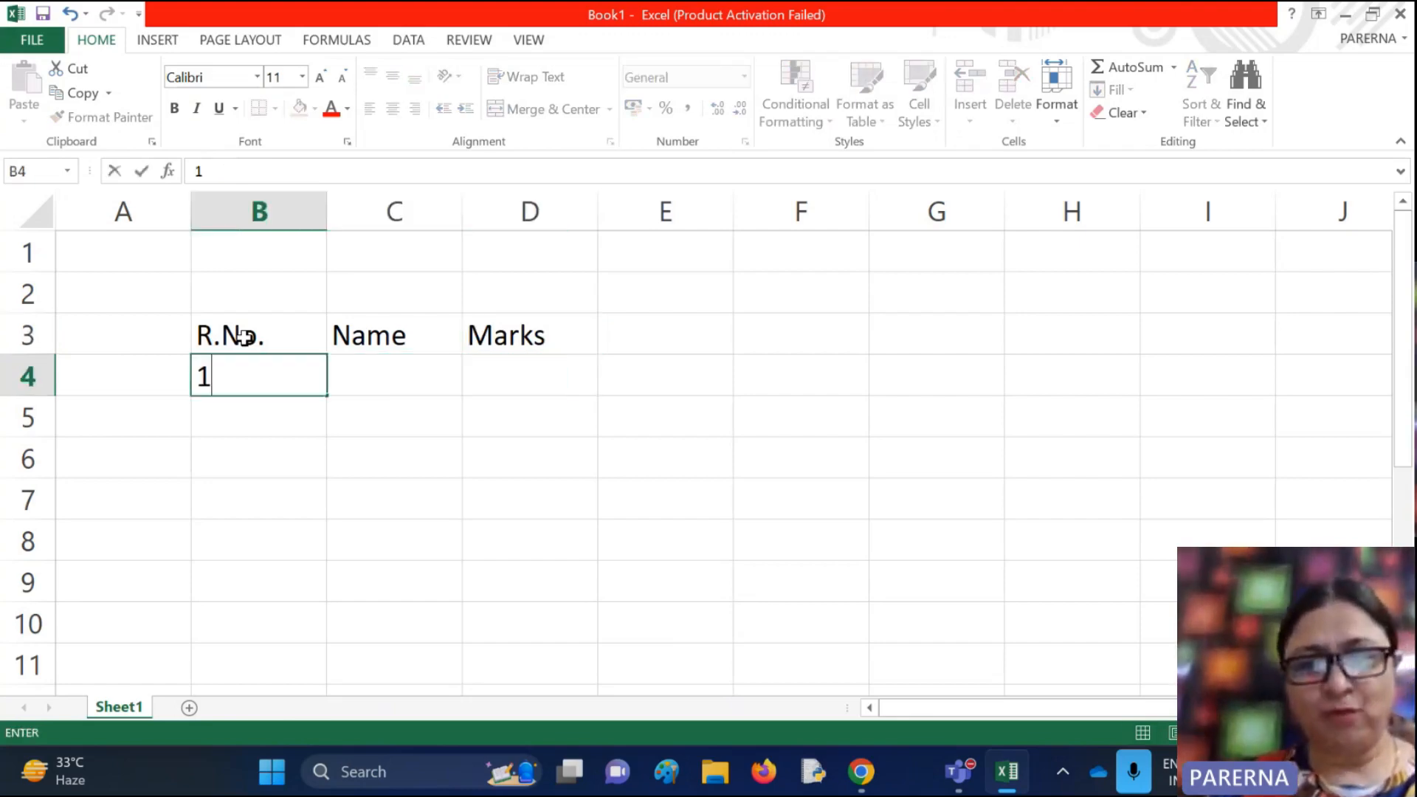
pyautogui.press('Return')
pyautogui.write('2')
pyautogui.press('Return')
pyautogui.write('3')
pyautogui.press('Return')
pyautogui.write('4')
pyautogui.press('Return')
pyautogui.write('5')
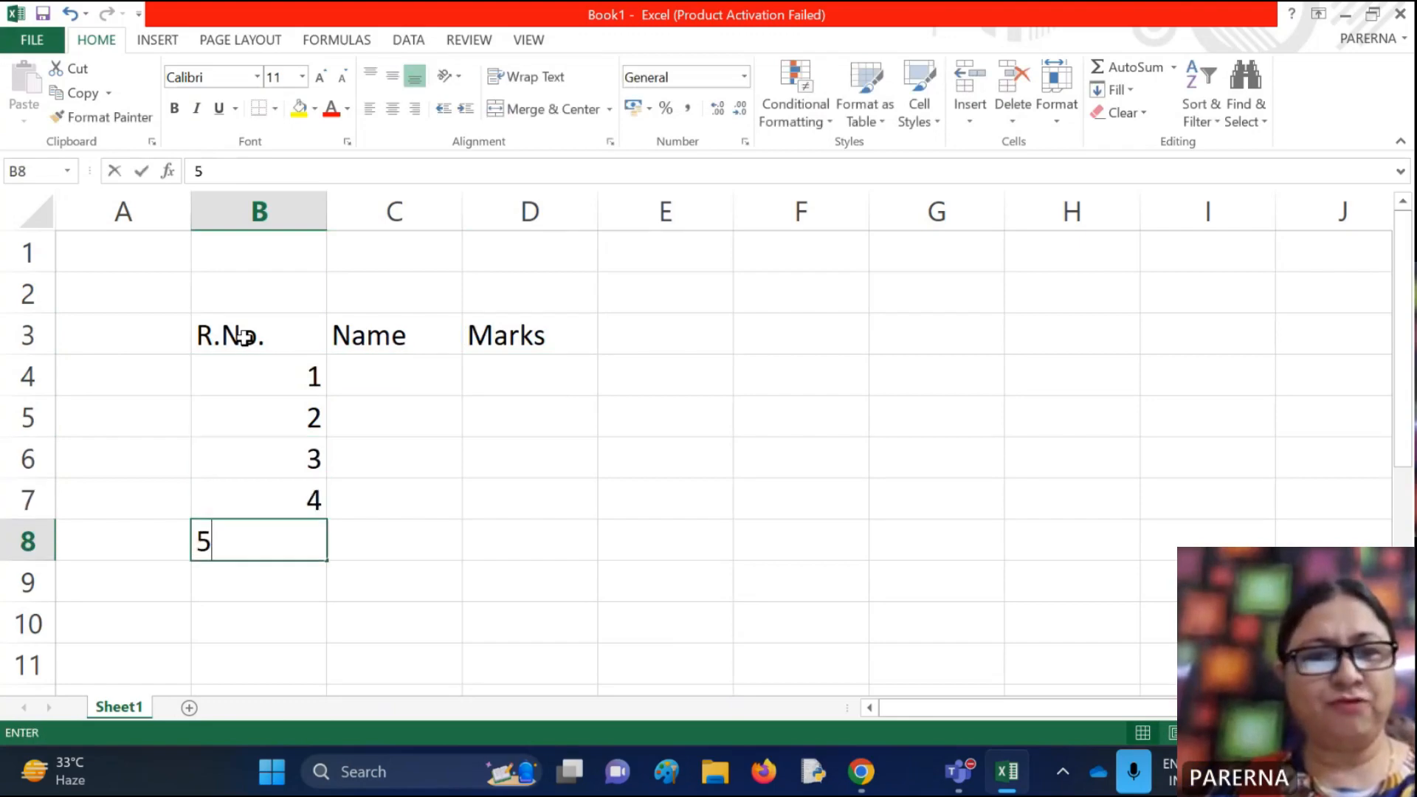
pyautogui.press('Return')
# Compare the default alignment of the text heading in B3 with that of the number in B4
pyautogui.press('Up')
pyautogui.press('Up')
pyautogui.press('Up')
pyautogui.press('Up')
pyautogui.press('Up')
pyautogui.press('Up')
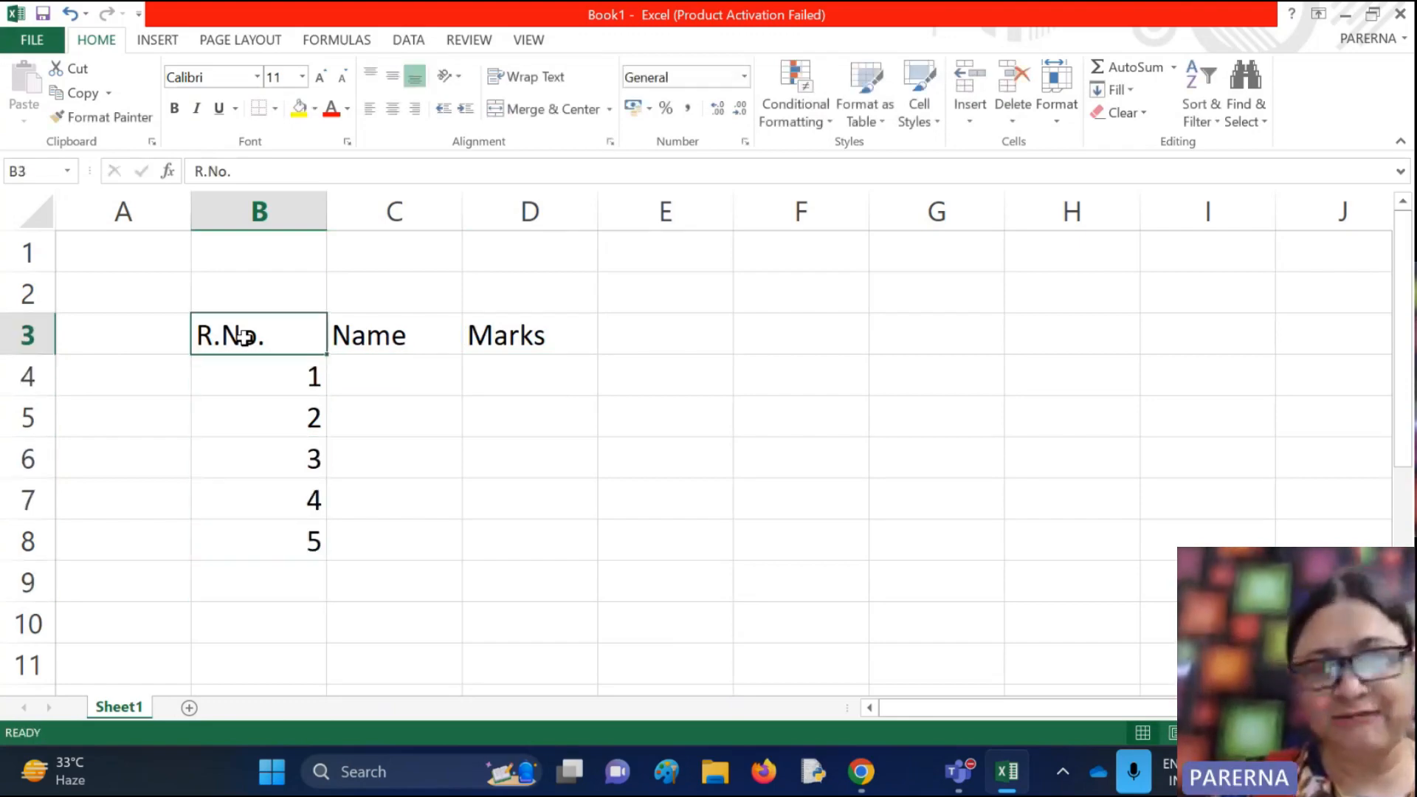
pyautogui.press('Down')
pyautogui.press('Right')
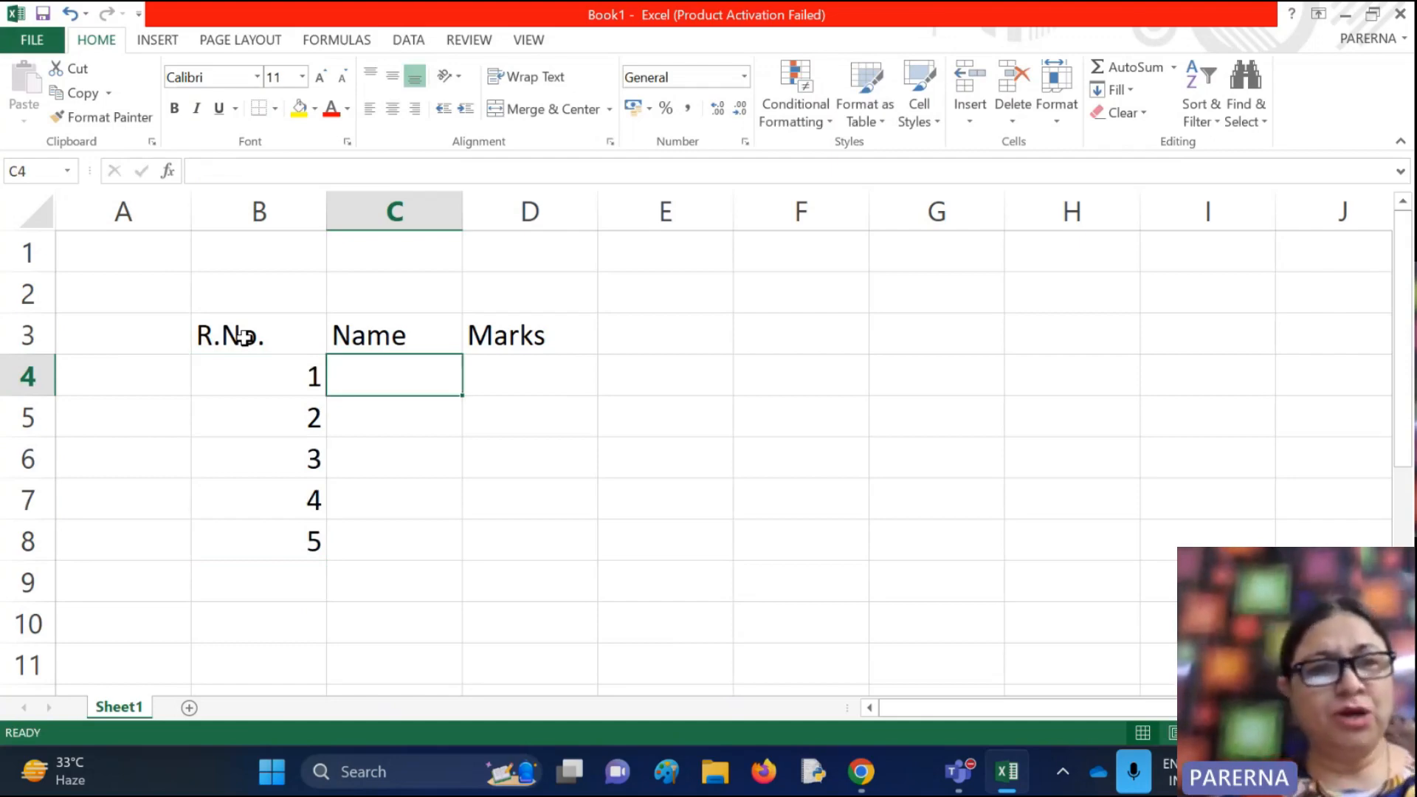
pyautogui.click(244, 336)
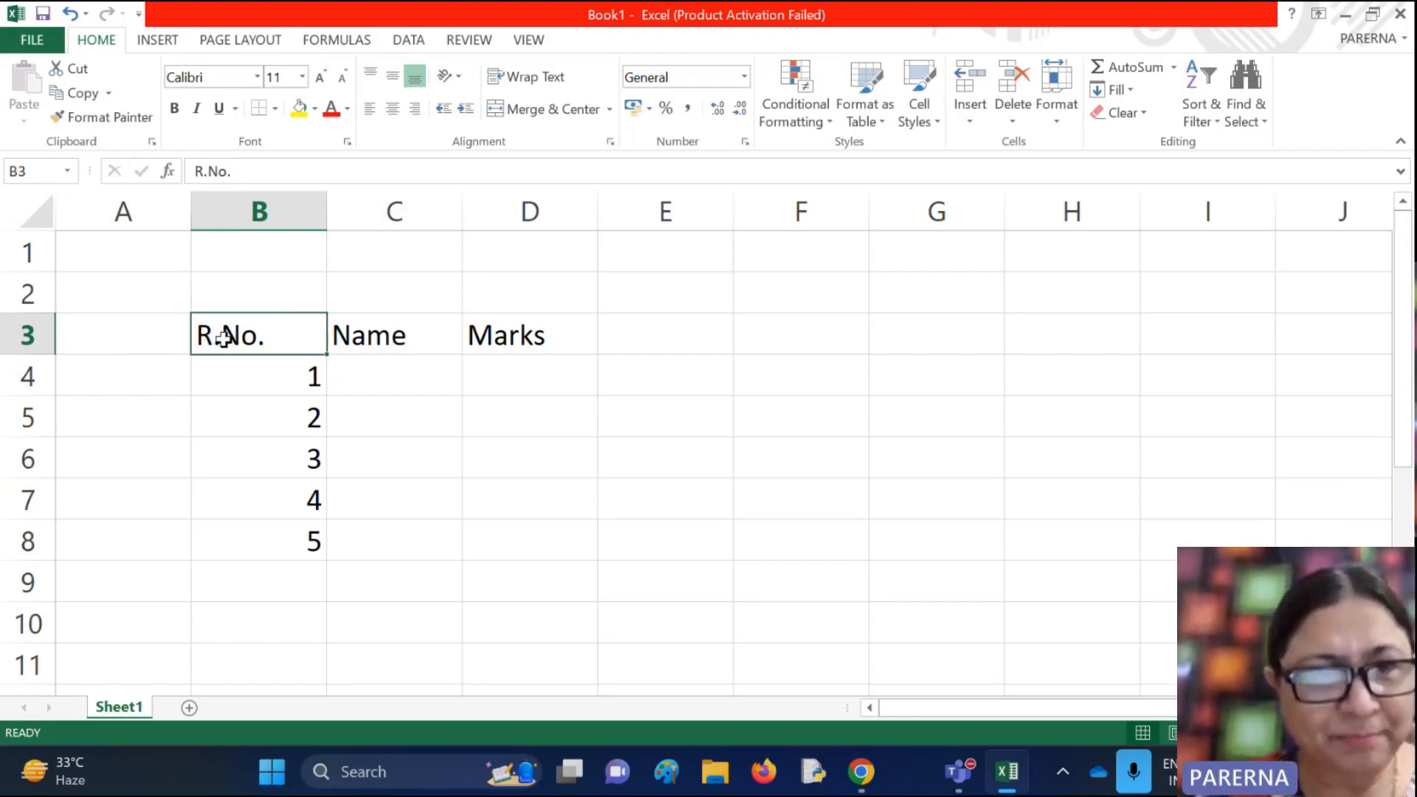
pyautogui.click(254, 377)
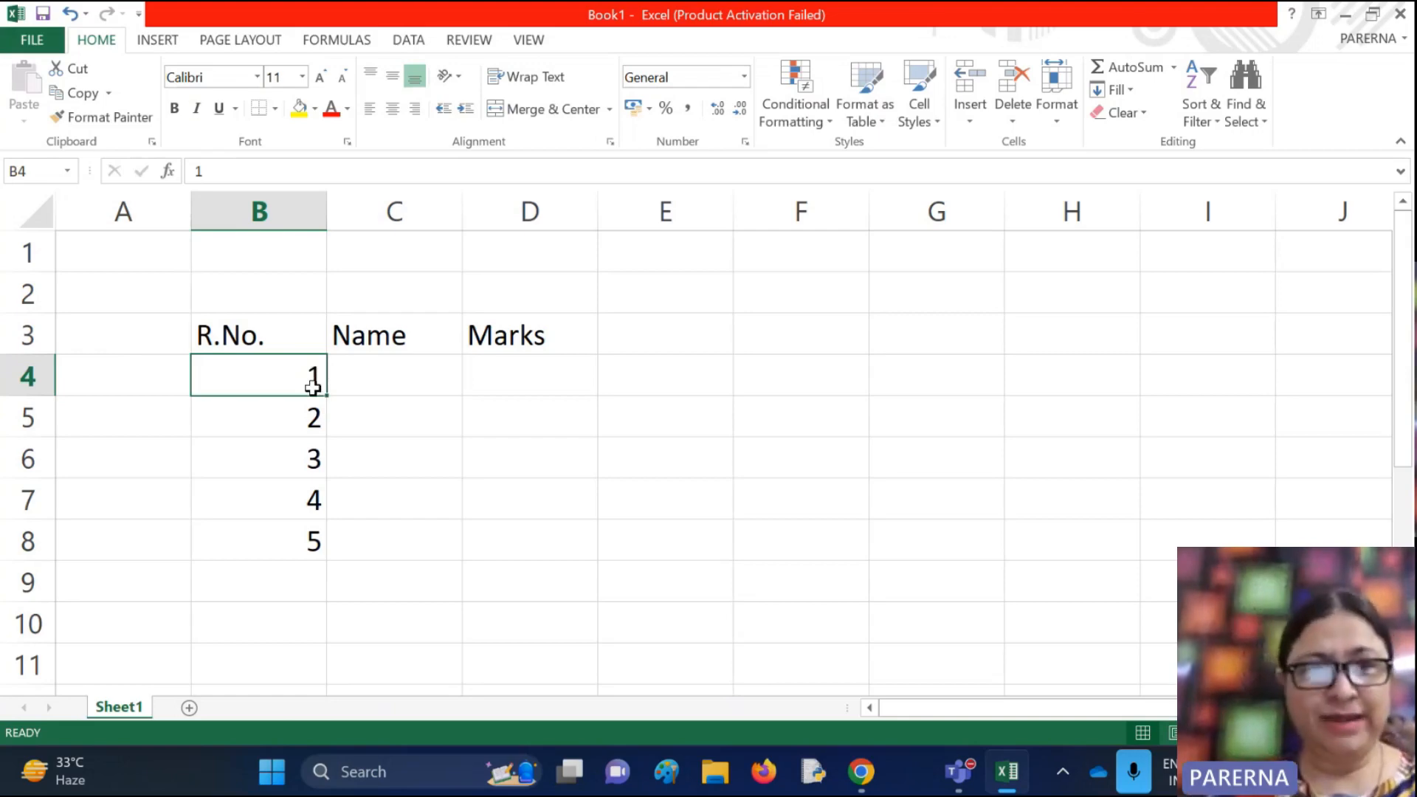
pyautogui.click(257, 338)
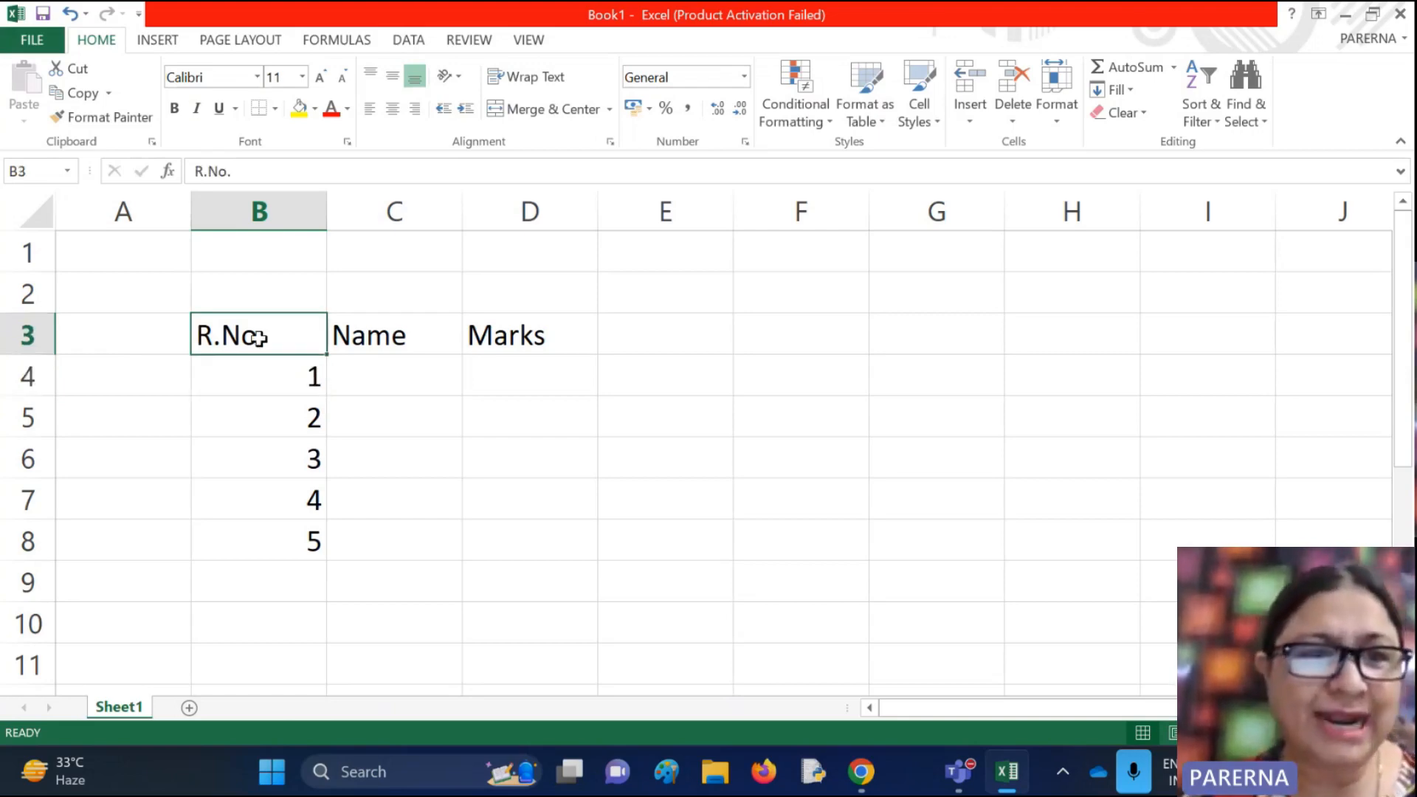
pyautogui.click(276, 375)
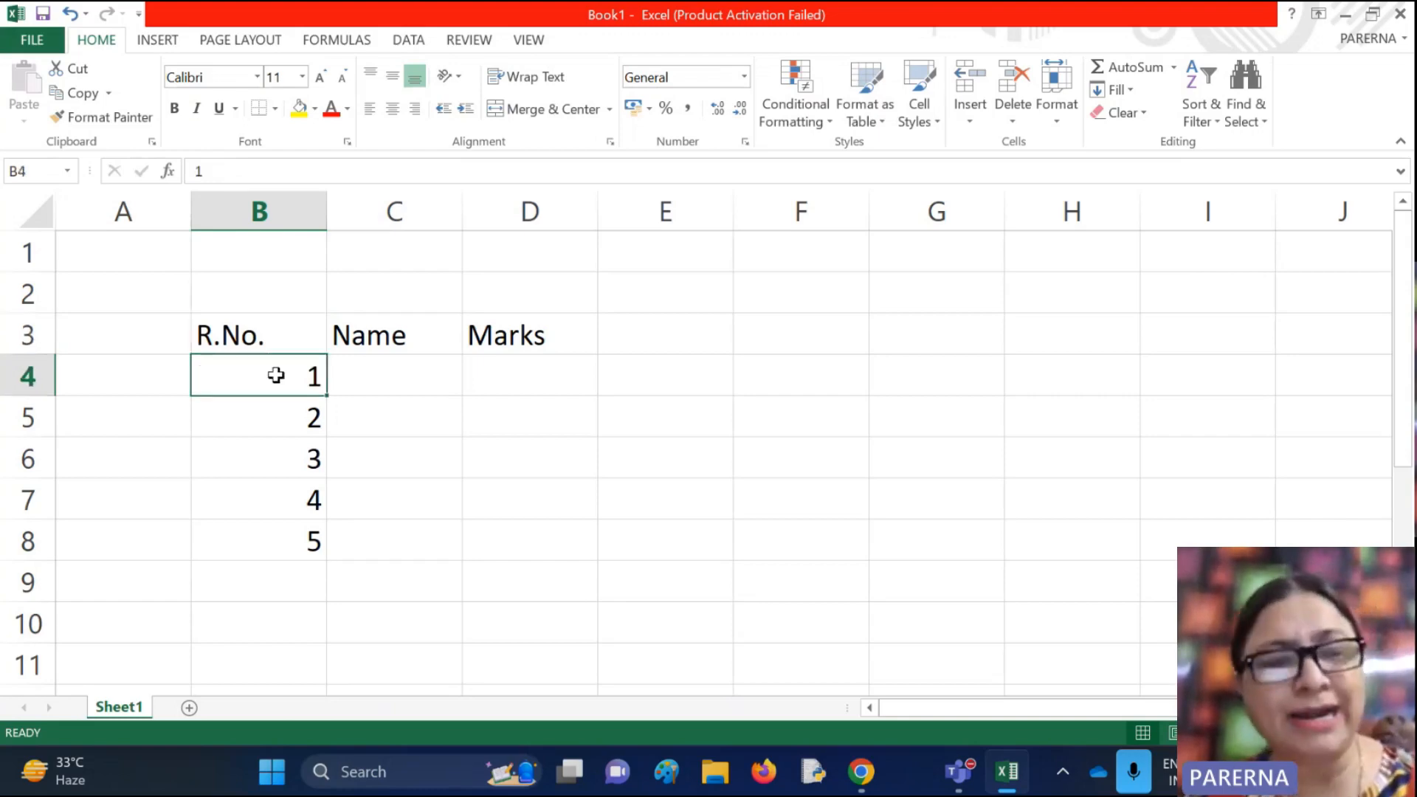
pyautogui.click(277, 332)
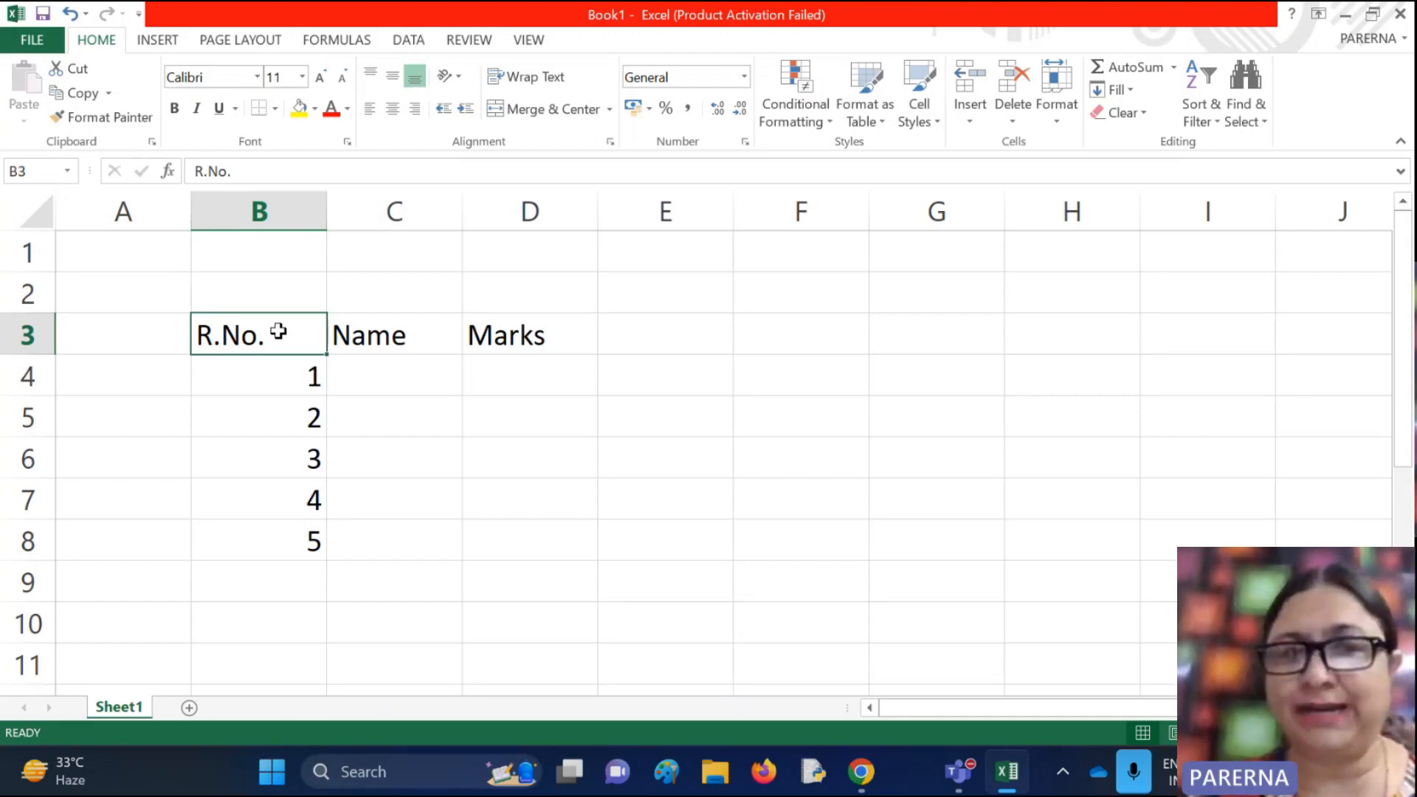
pyautogui.click(285, 378)
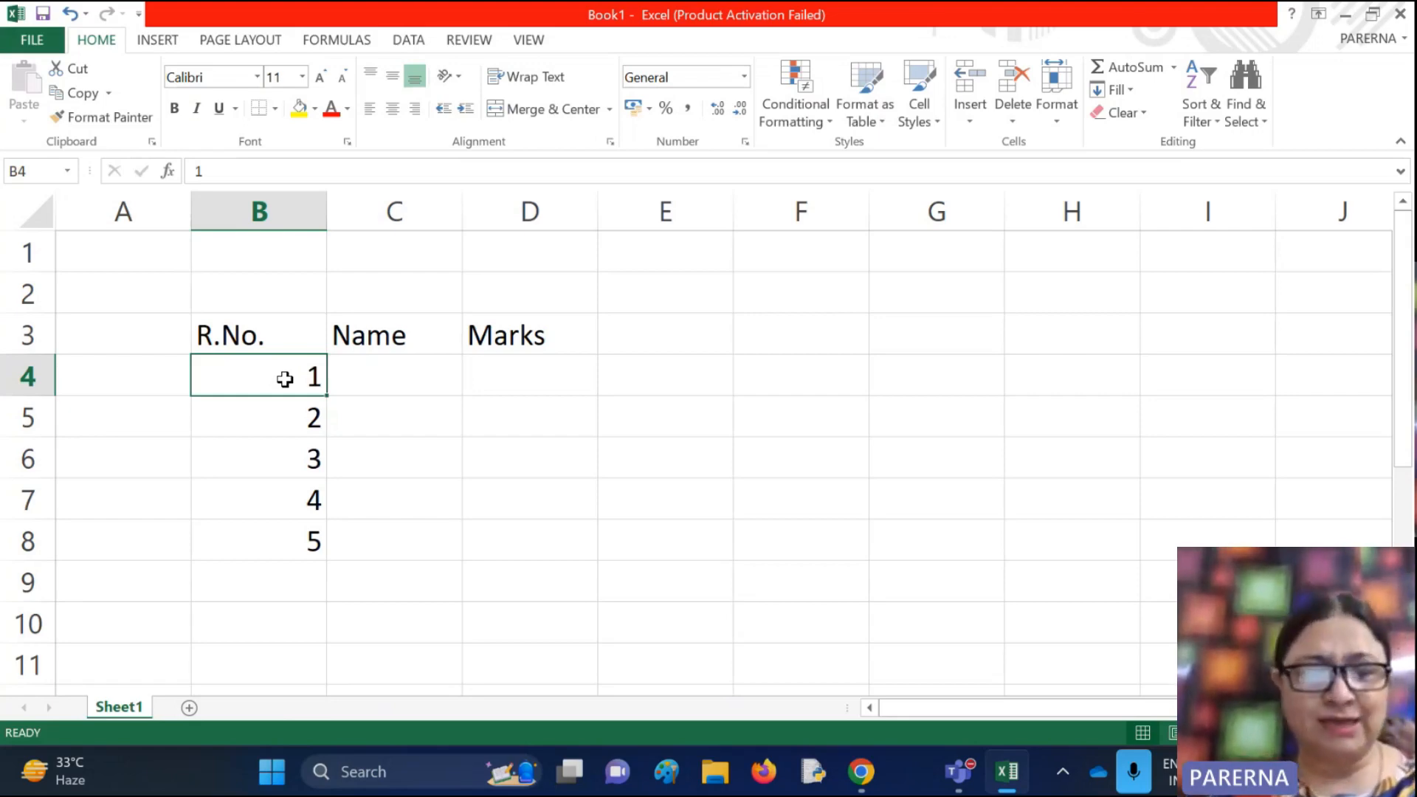
# Center the R.No. heading in B3 and the roll numbers in B4:B8 horizontally
pyautogui.click(278, 335)
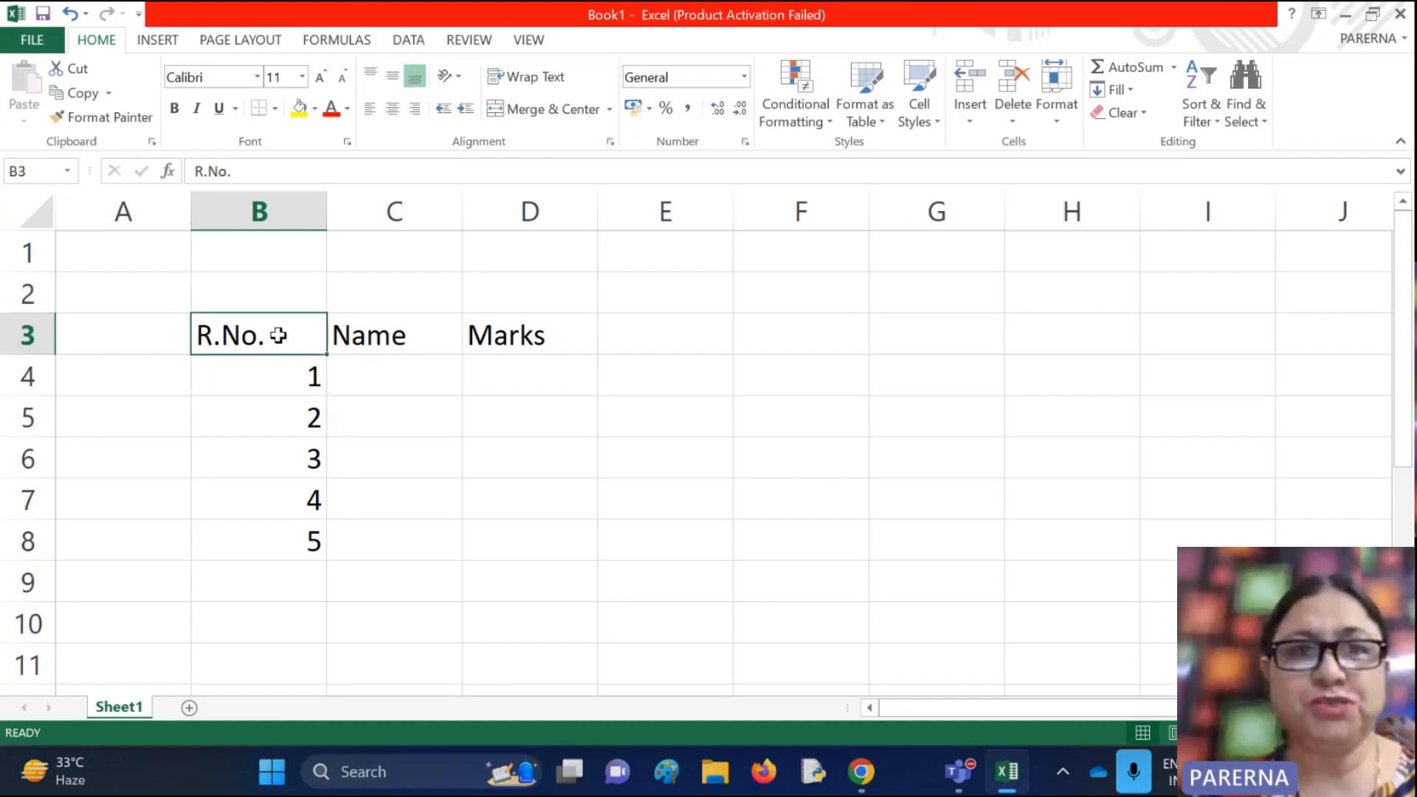
pyautogui.click(392, 111)
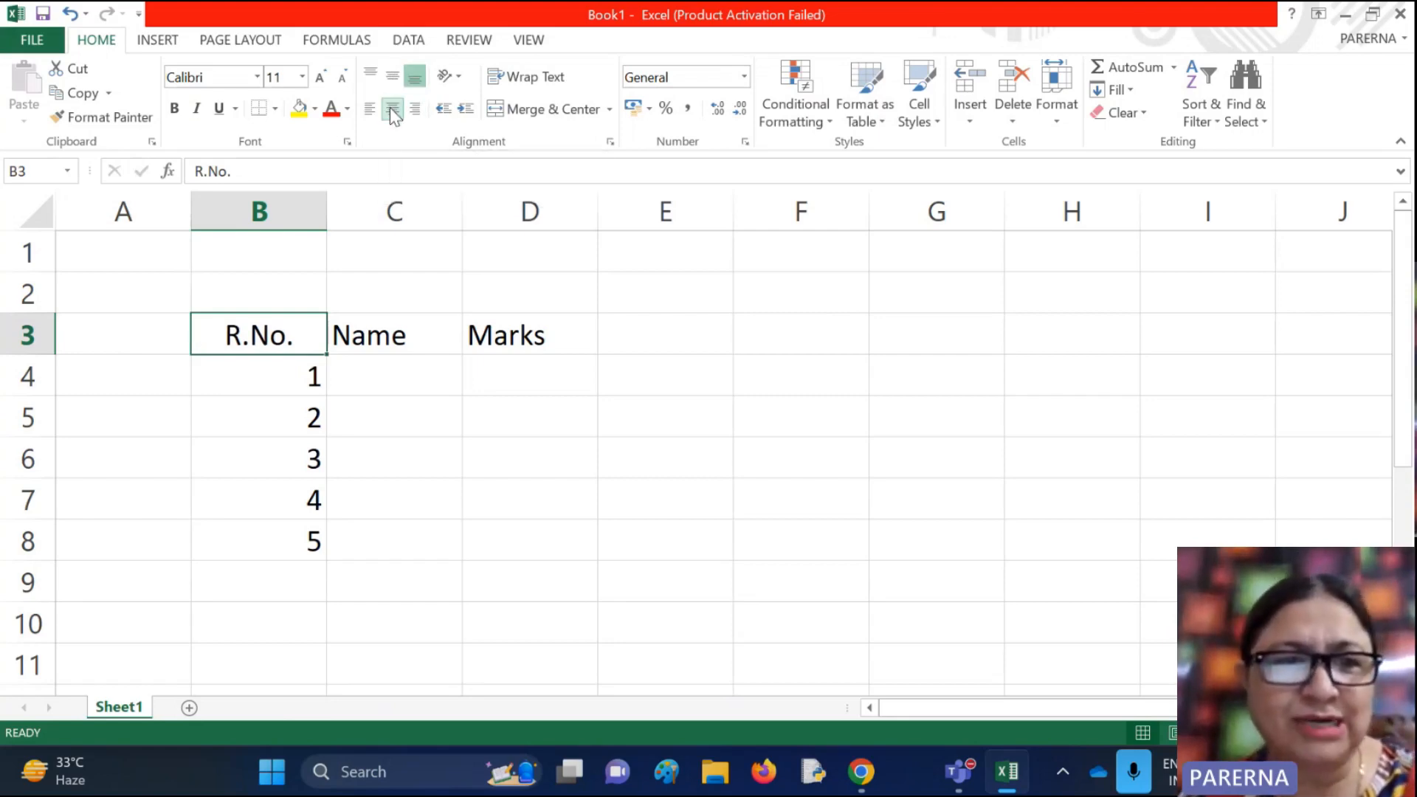
pyautogui.click(270, 371)
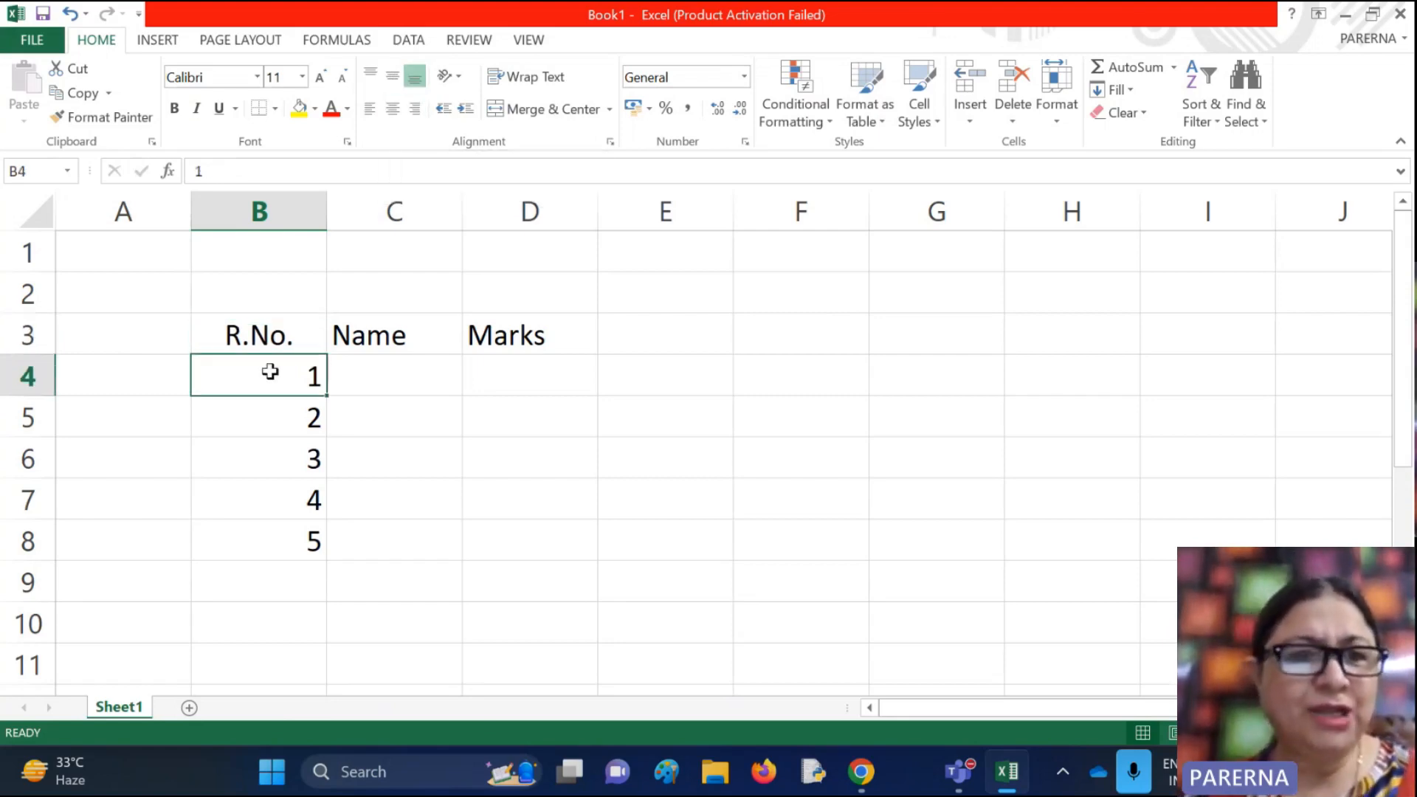
pyautogui.moveTo(270, 371); pyautogui.dragTo(273, 530)
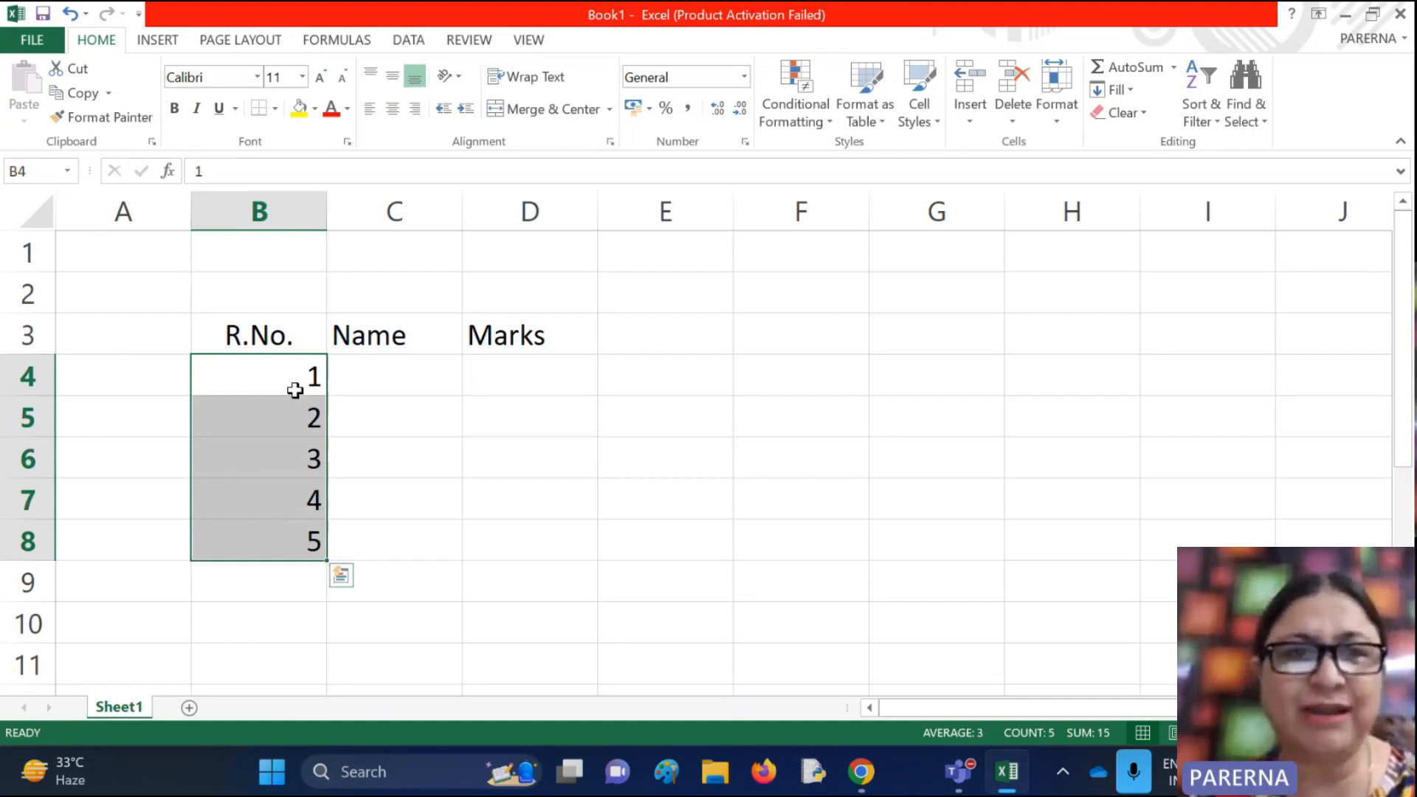
pyautogui.click(396, 115)
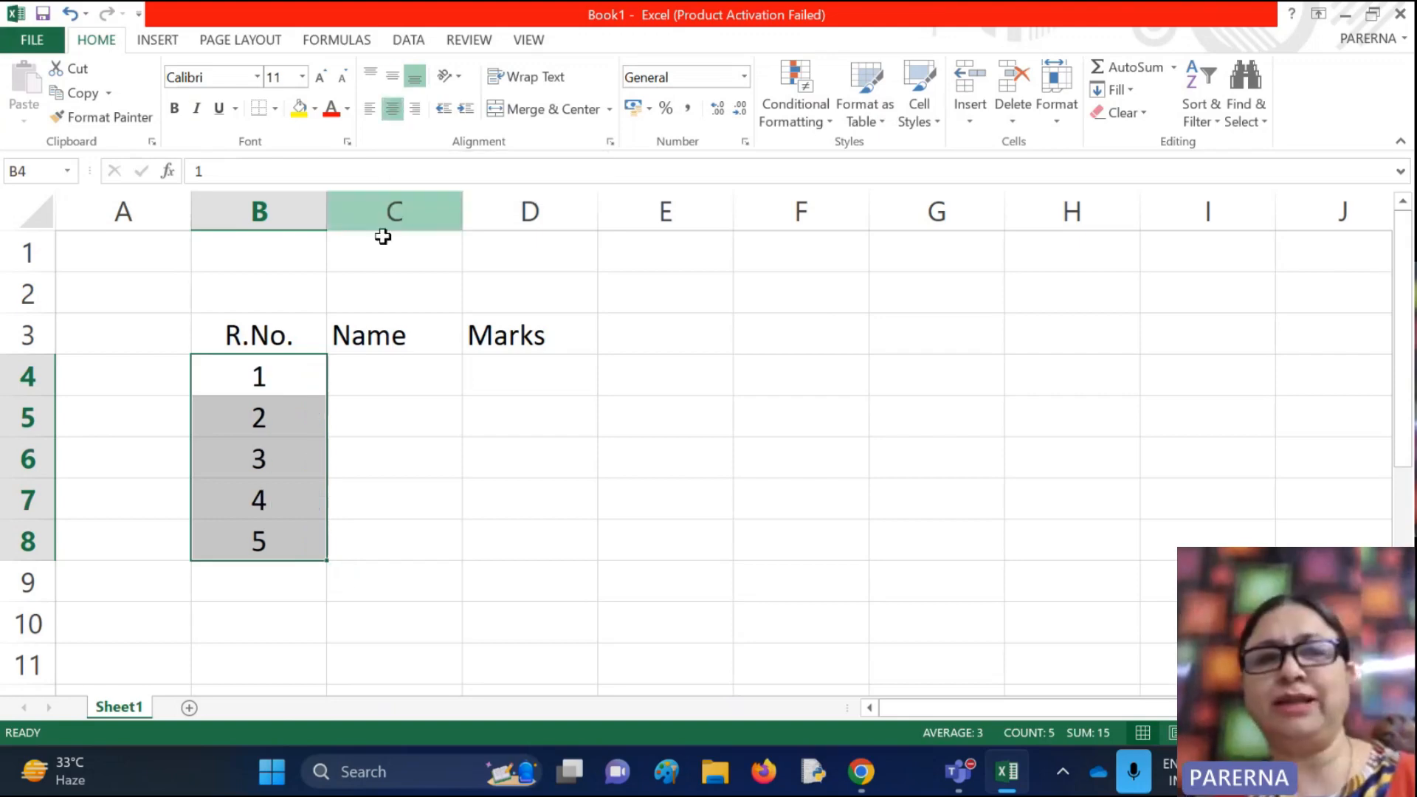
# Fill the Name column in C4:C8 with ABC, XYZ, HHH, KKK and RRR
pyautogui.click(388, 365)
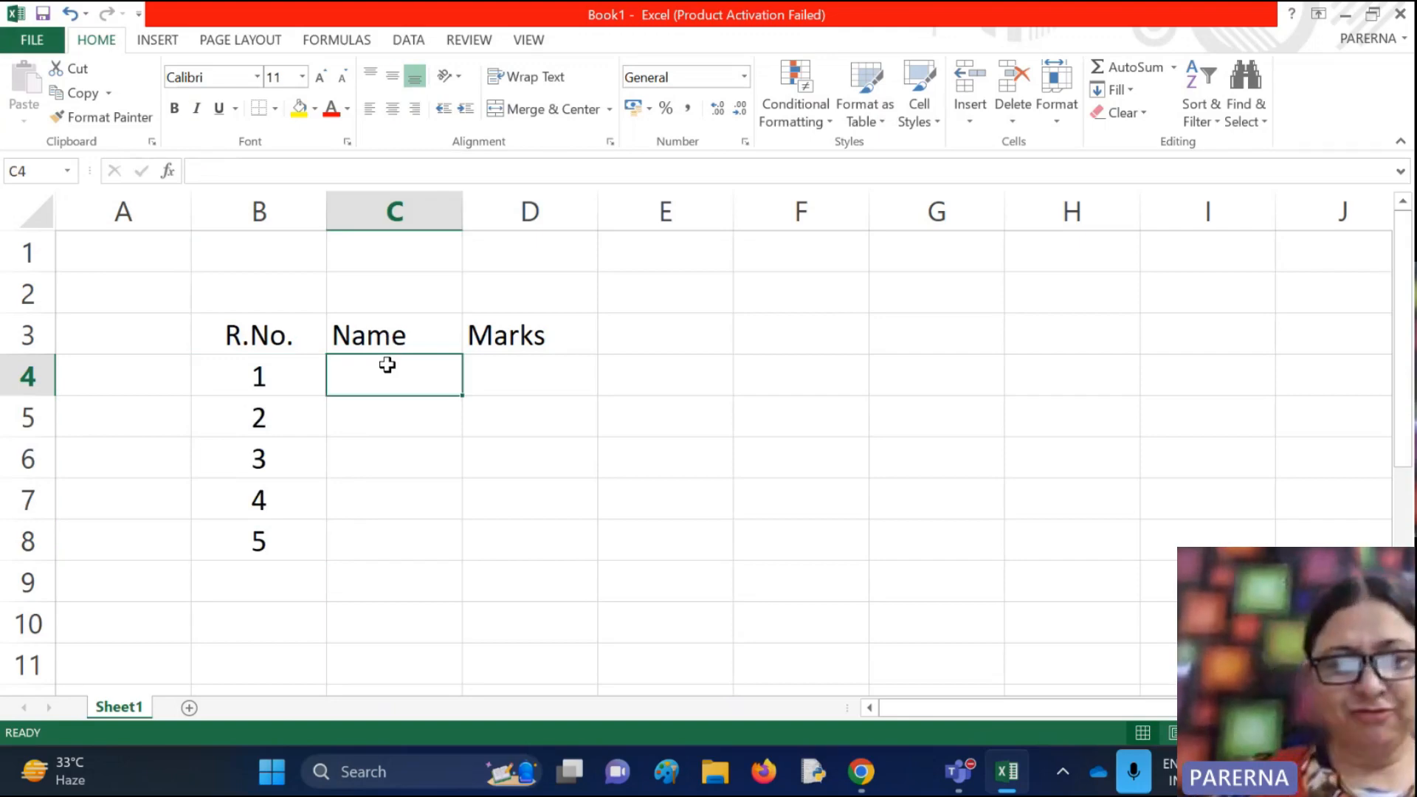
pyautogui.write('ABC')
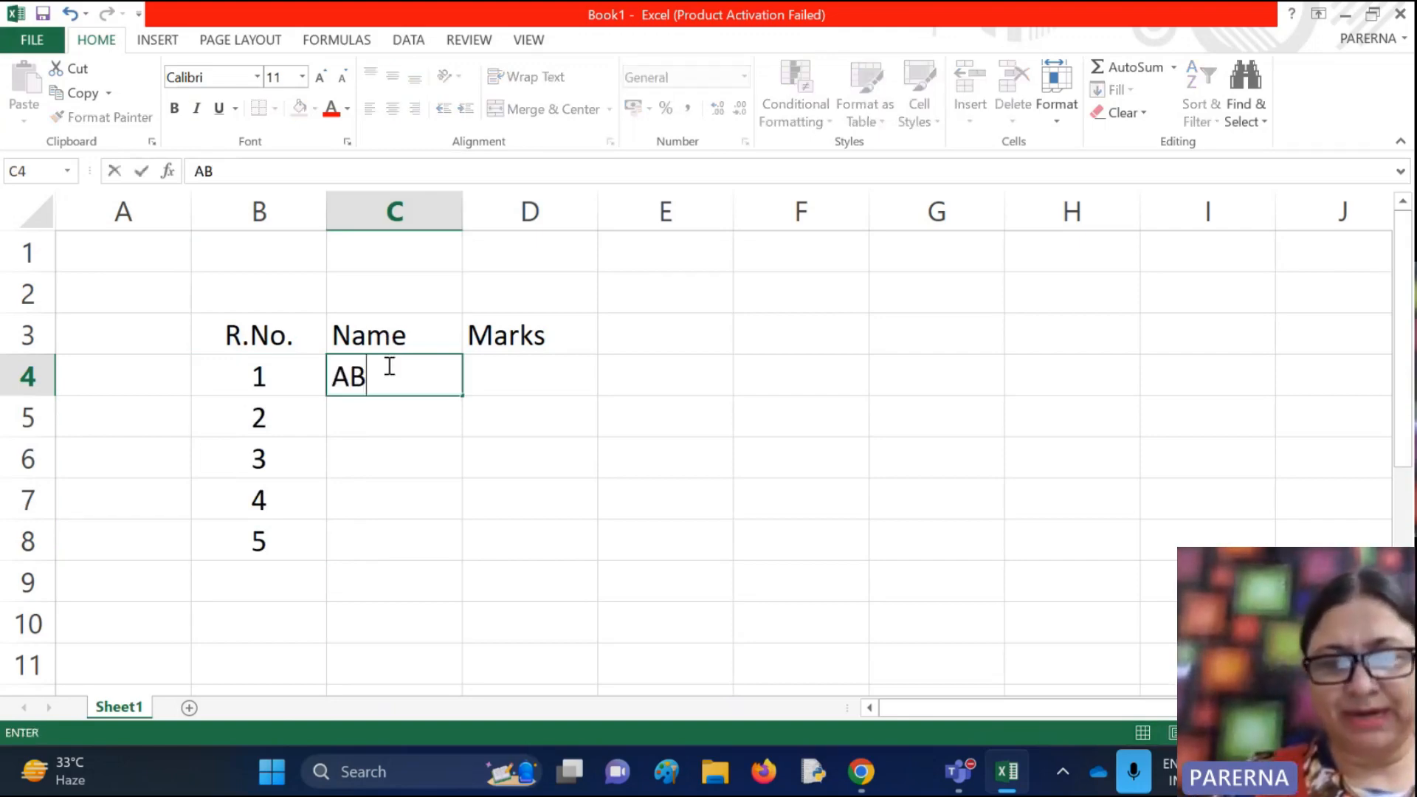
pyautogui.press('Return')
pyautogui.write('XYZ')
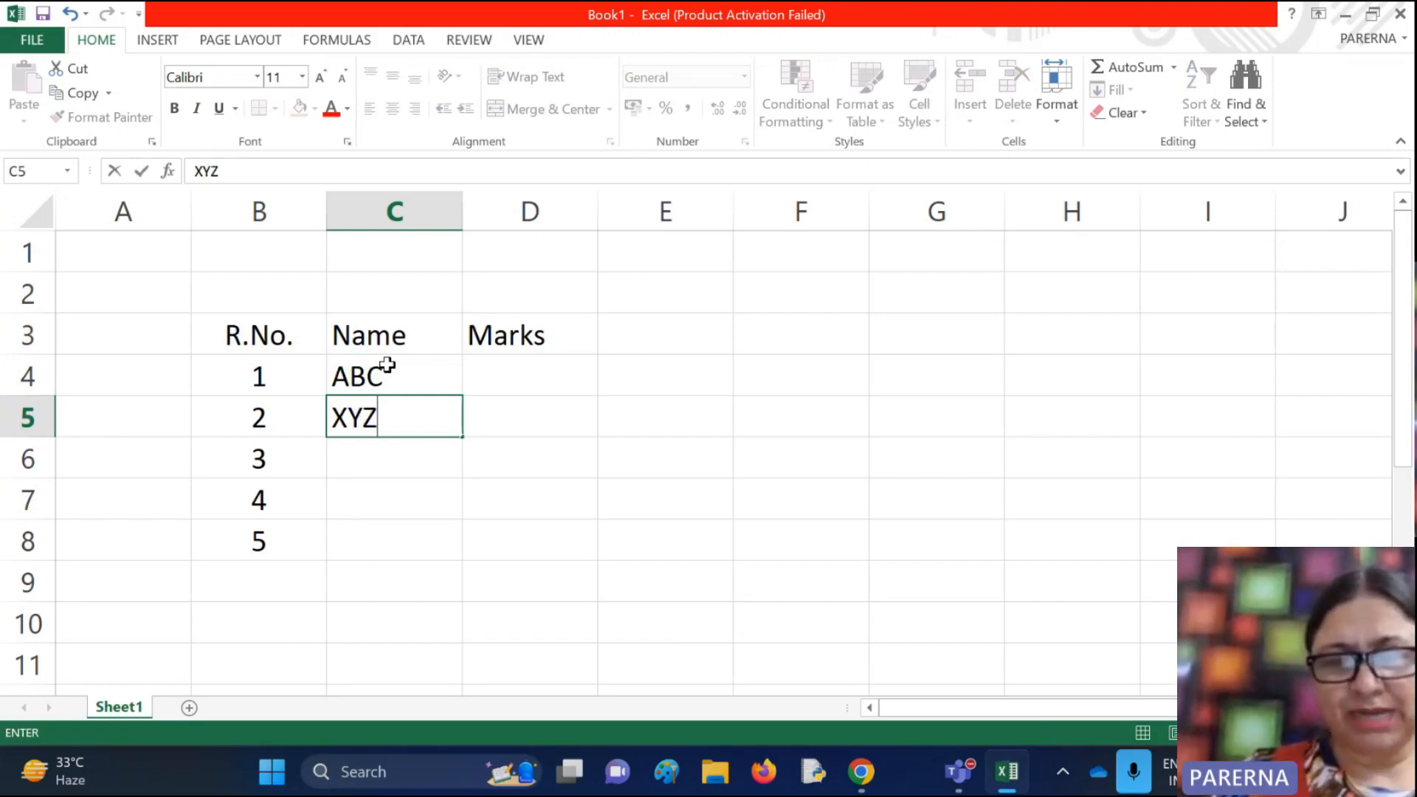
pyautogui.press('Return')
pyautogui.write('HHH')
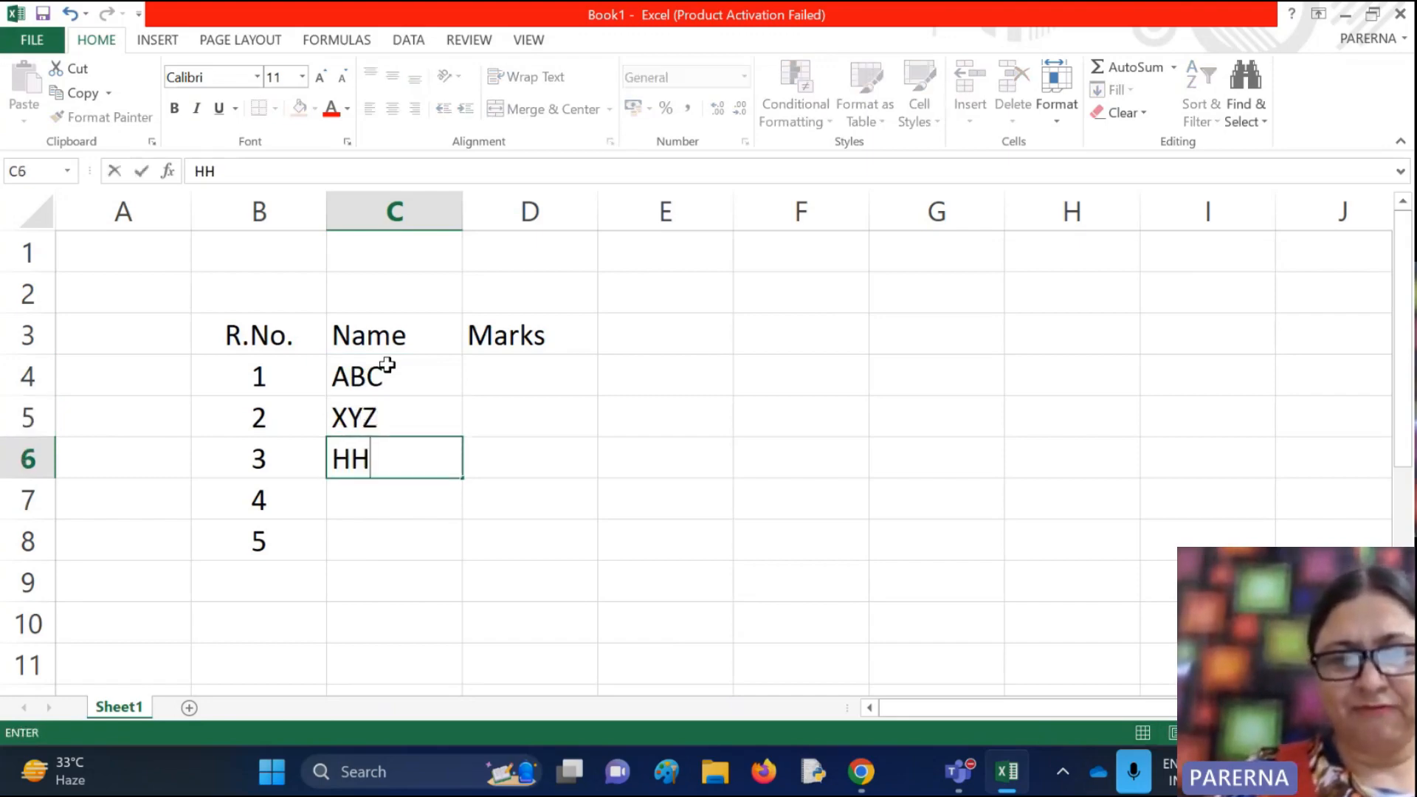
pyautogui.press('Return')
pyautogui.write('KKK')
pyautogui.press('Return')
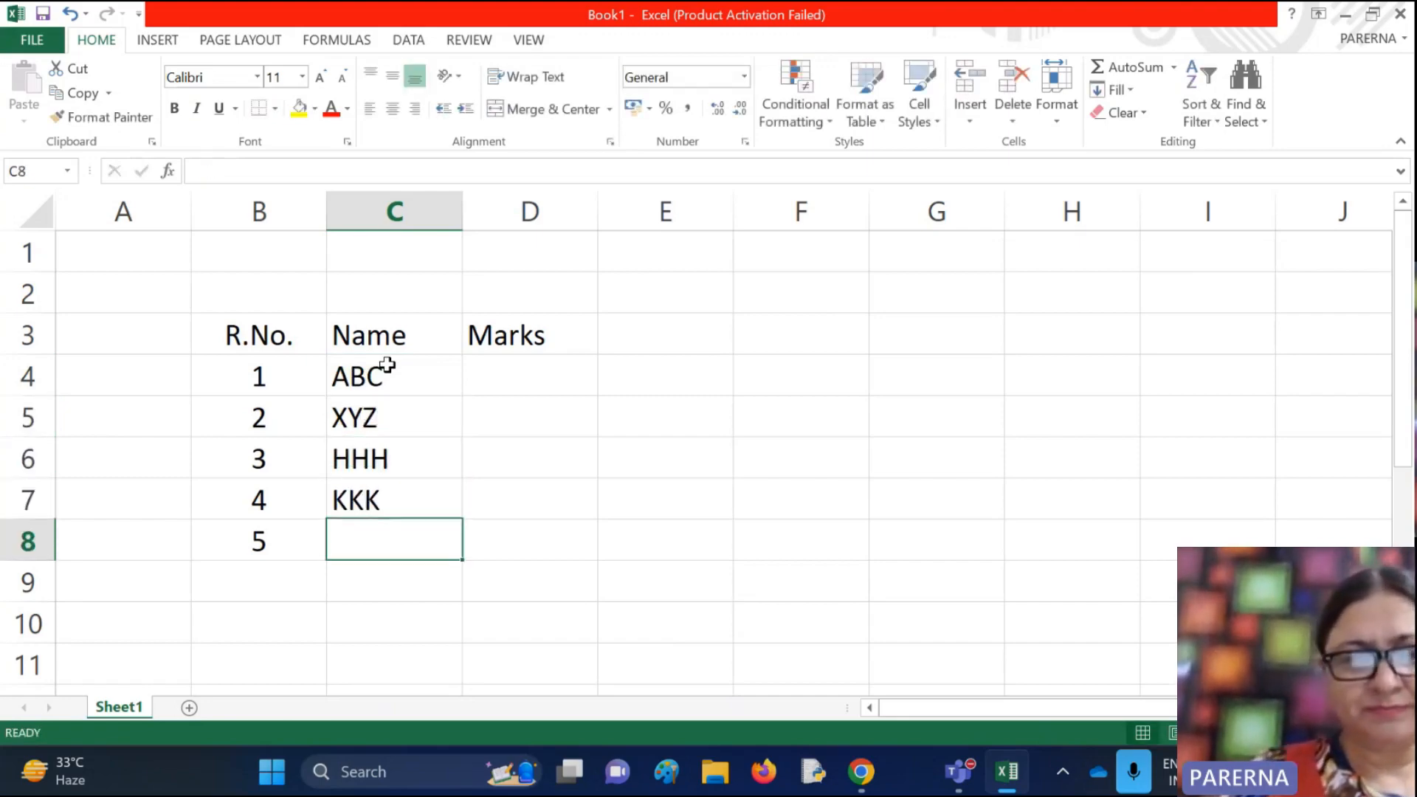
pyautogui.write('RRR')
pyautogui.press('Return')
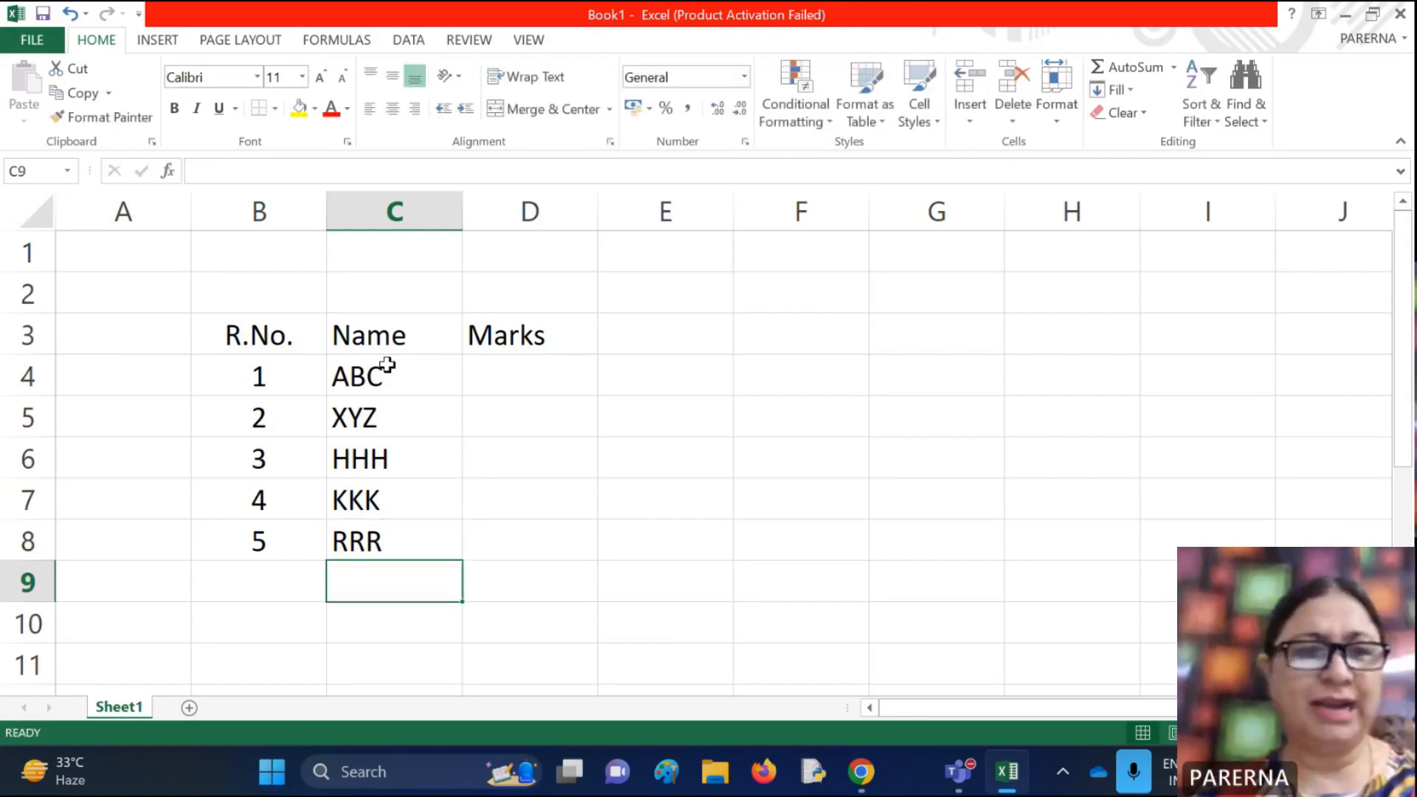
# Enter the marks 87 and 67 in cells D4 and D5 under the Marks heading
pyautogui.click(499, 372)
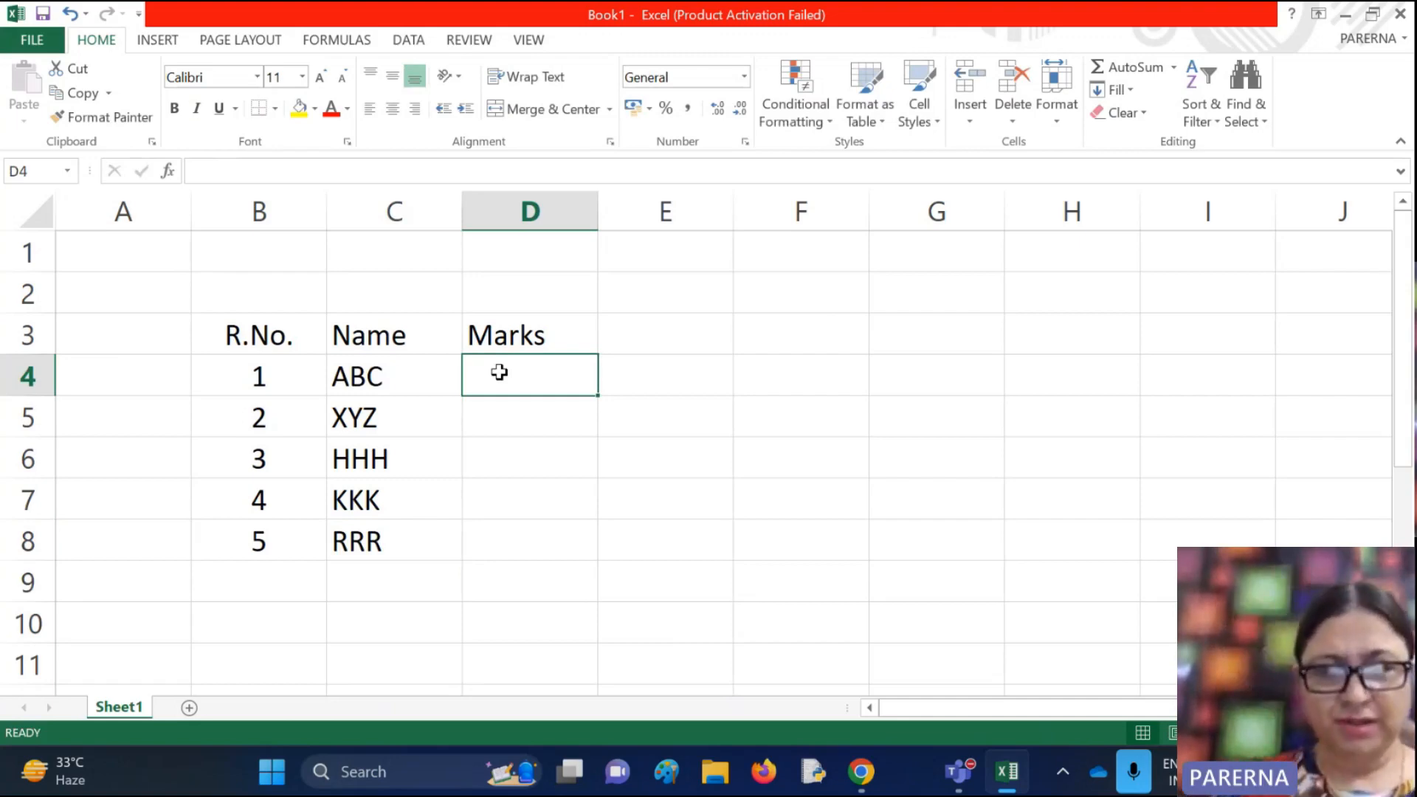
pyautogui.write('87')
pyautogui.press('Return')
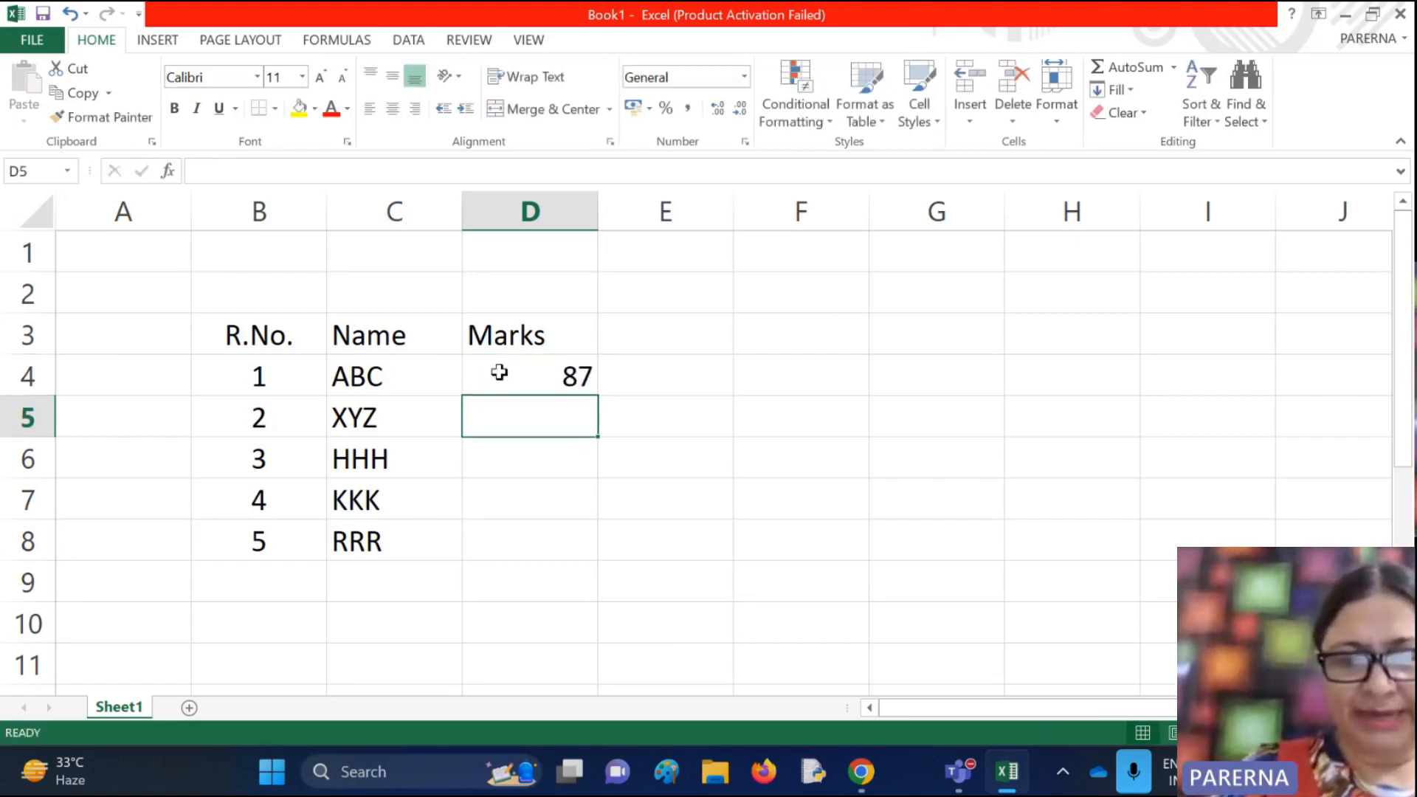
pyautogui.write('67')
pyautogui.press('Return')
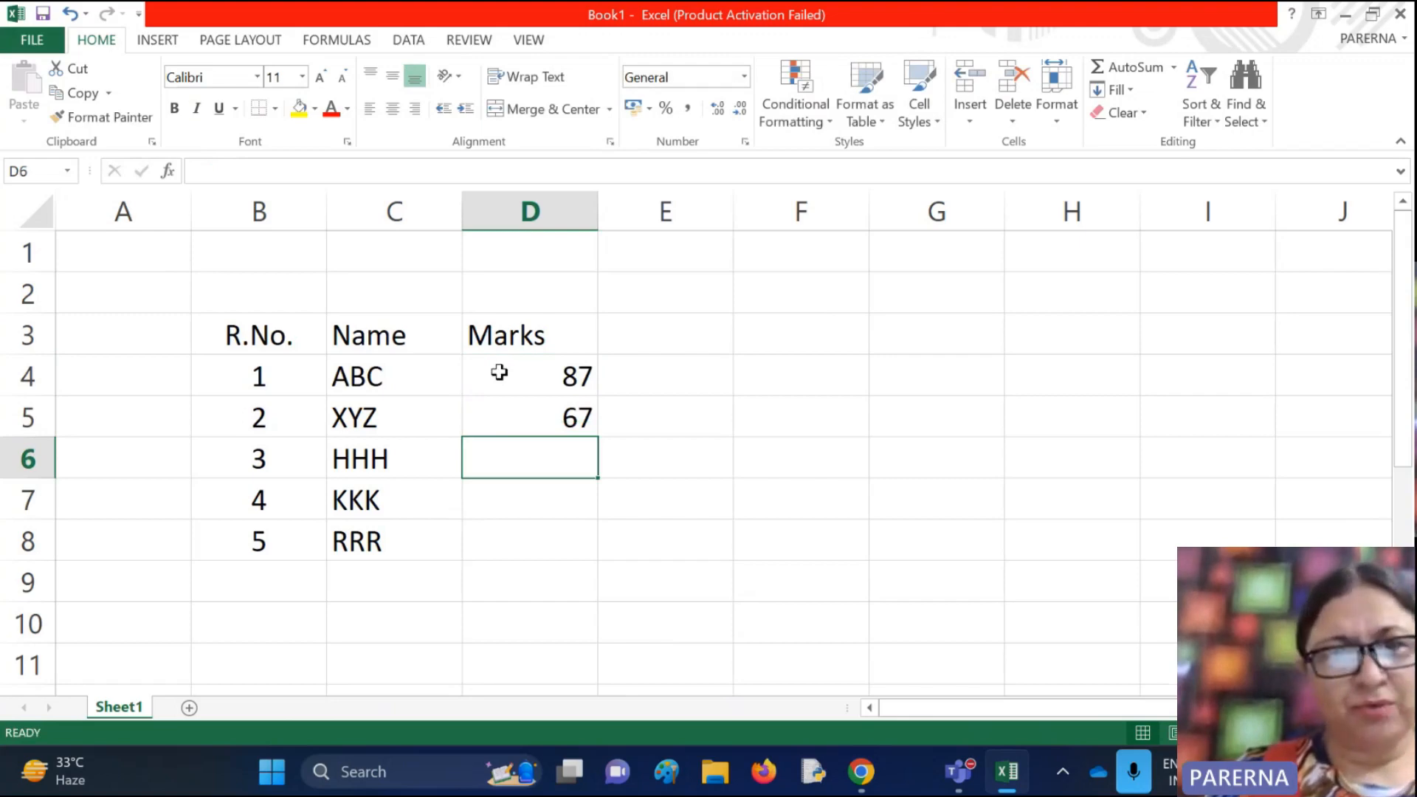
# Fill cells D4 to D9 in the Marks column with 5, 3, 5, 4, 3 and 4
pyautogui.press('Up')
pyautogui.press('Up')
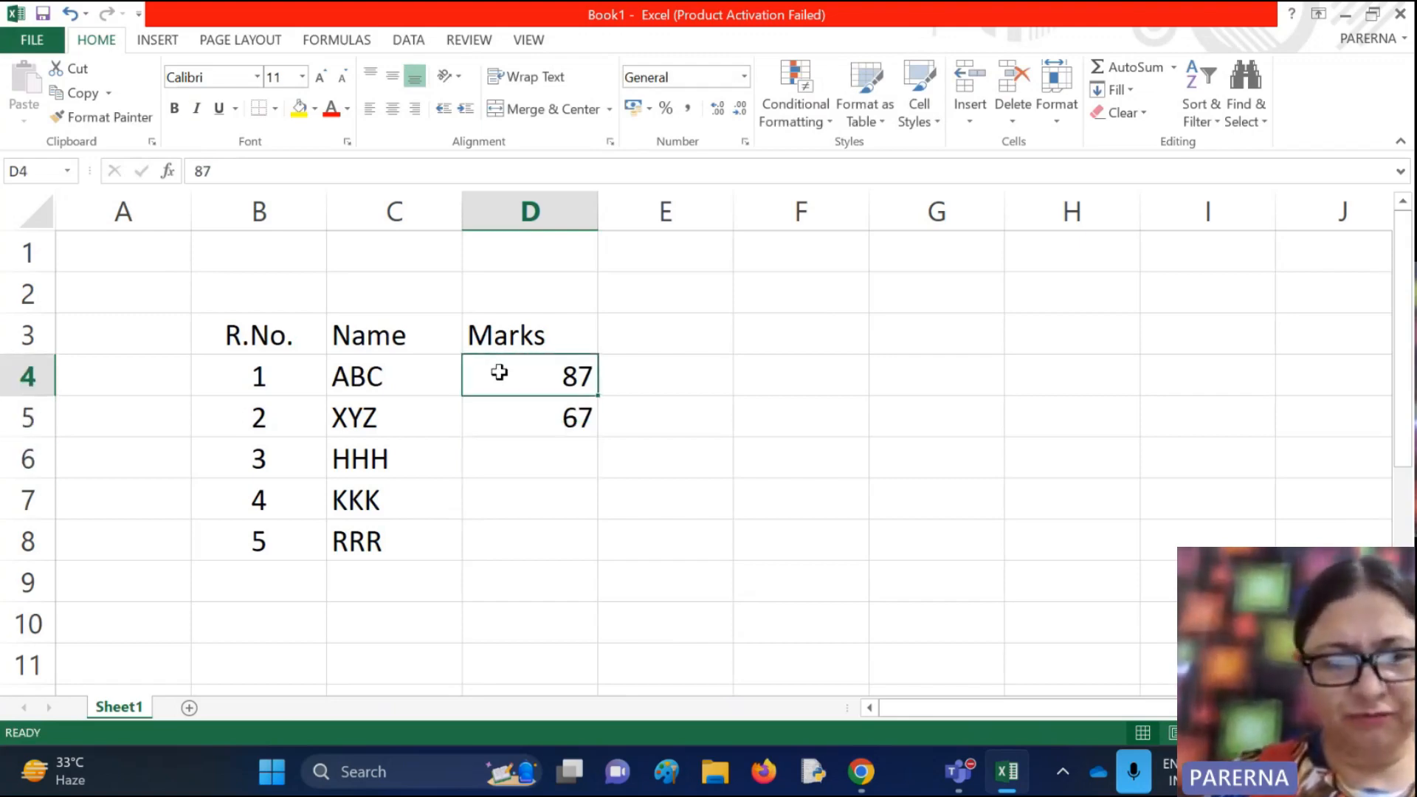
pyautogui.write('5')
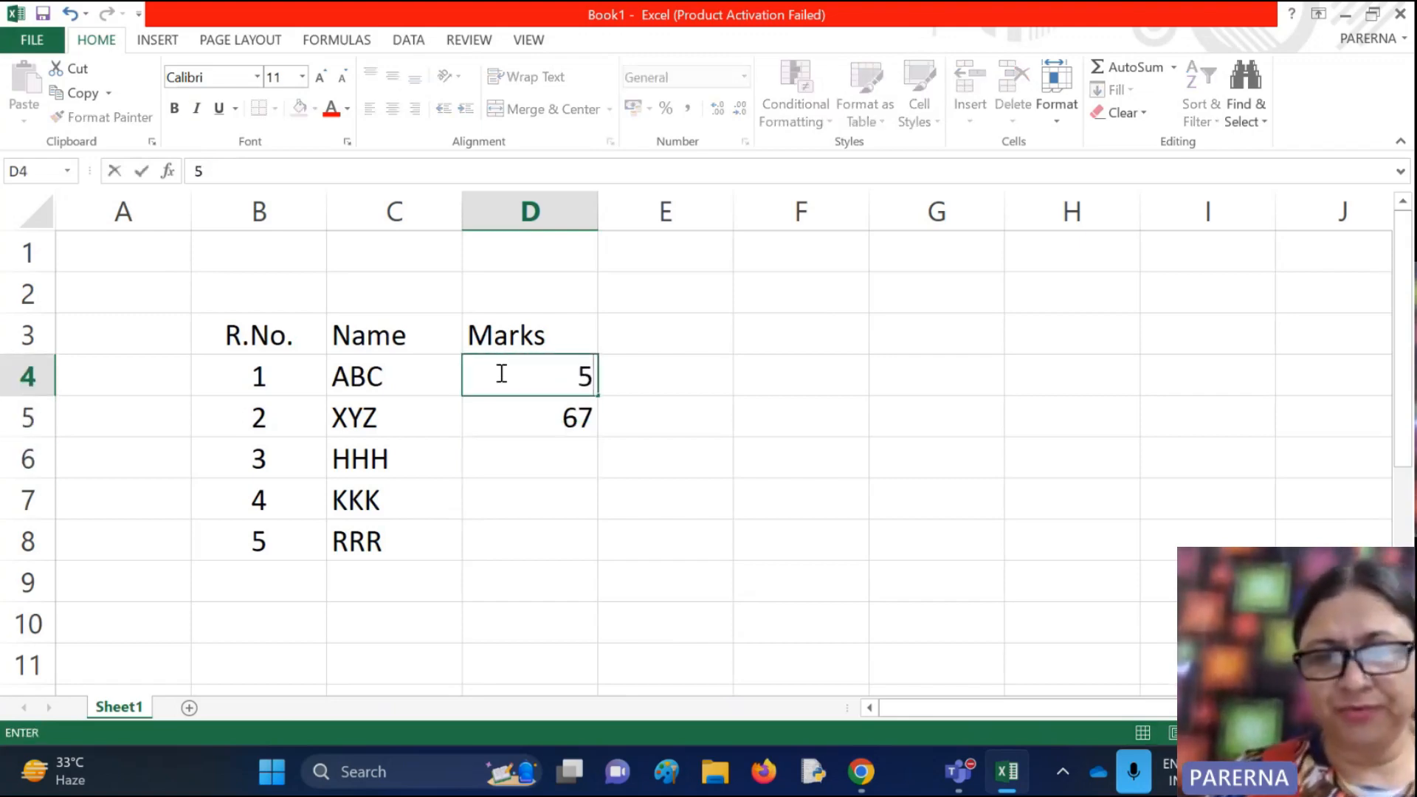
pyautogui.press('Return')
pyautogui.write('3')
pyautogui.press('Return')
pyautogui.write('5 4')
pyautogui.press('Return')
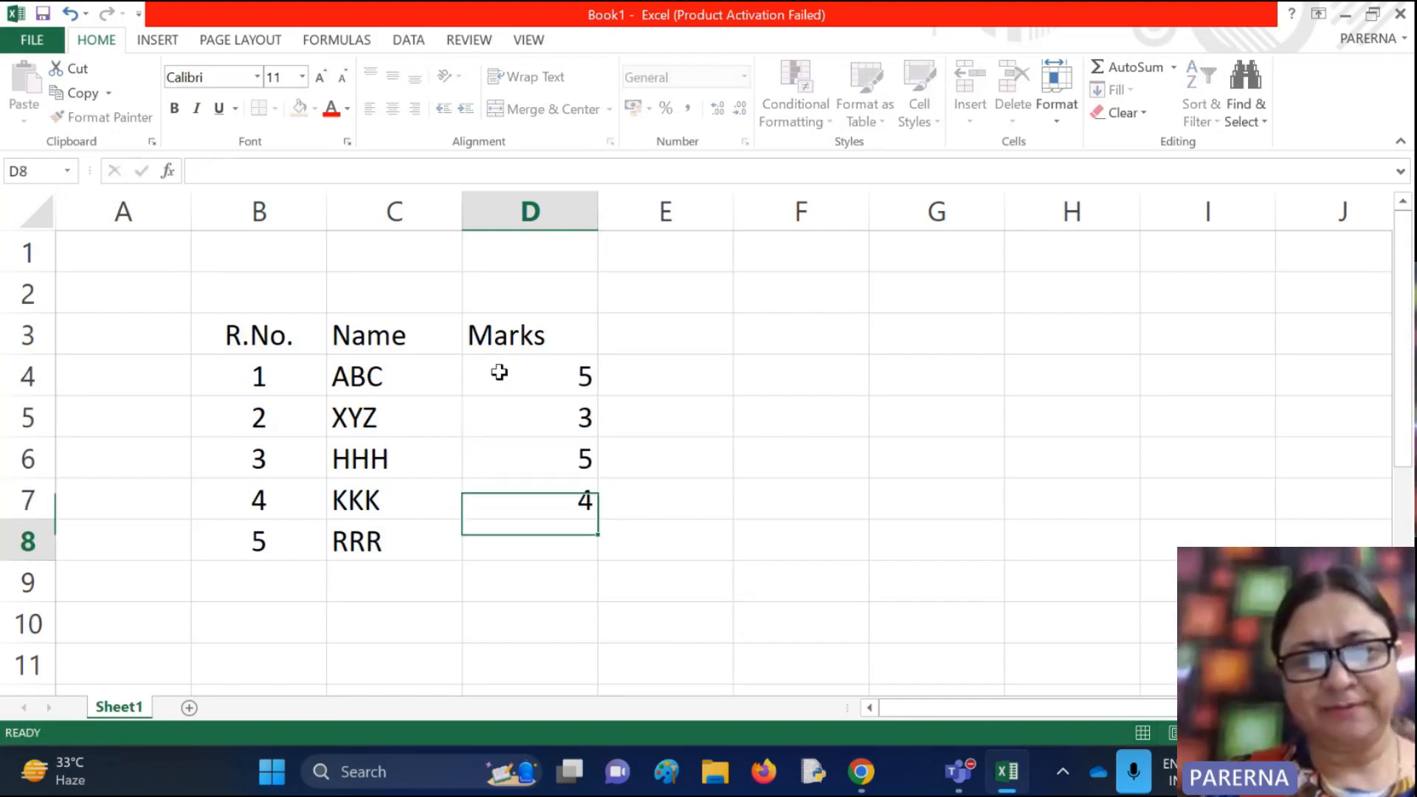
pyautogui.write('3')
pyautogui.press('Return')
pyautogui.write('4')
pyautogui.press('Return')
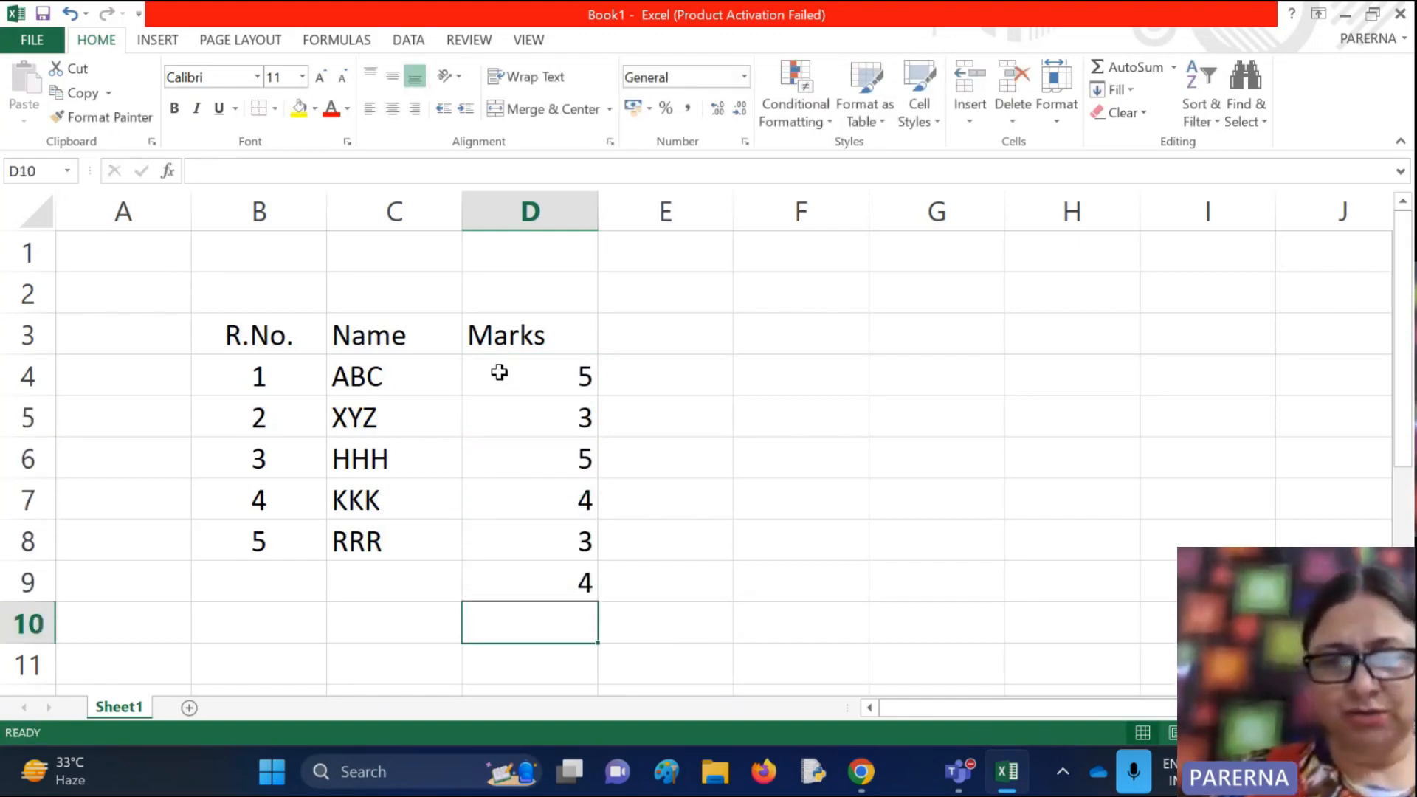
# Clear the extra mark in D9 twice, undoing the deletion each time
pyautogui.press('Up')
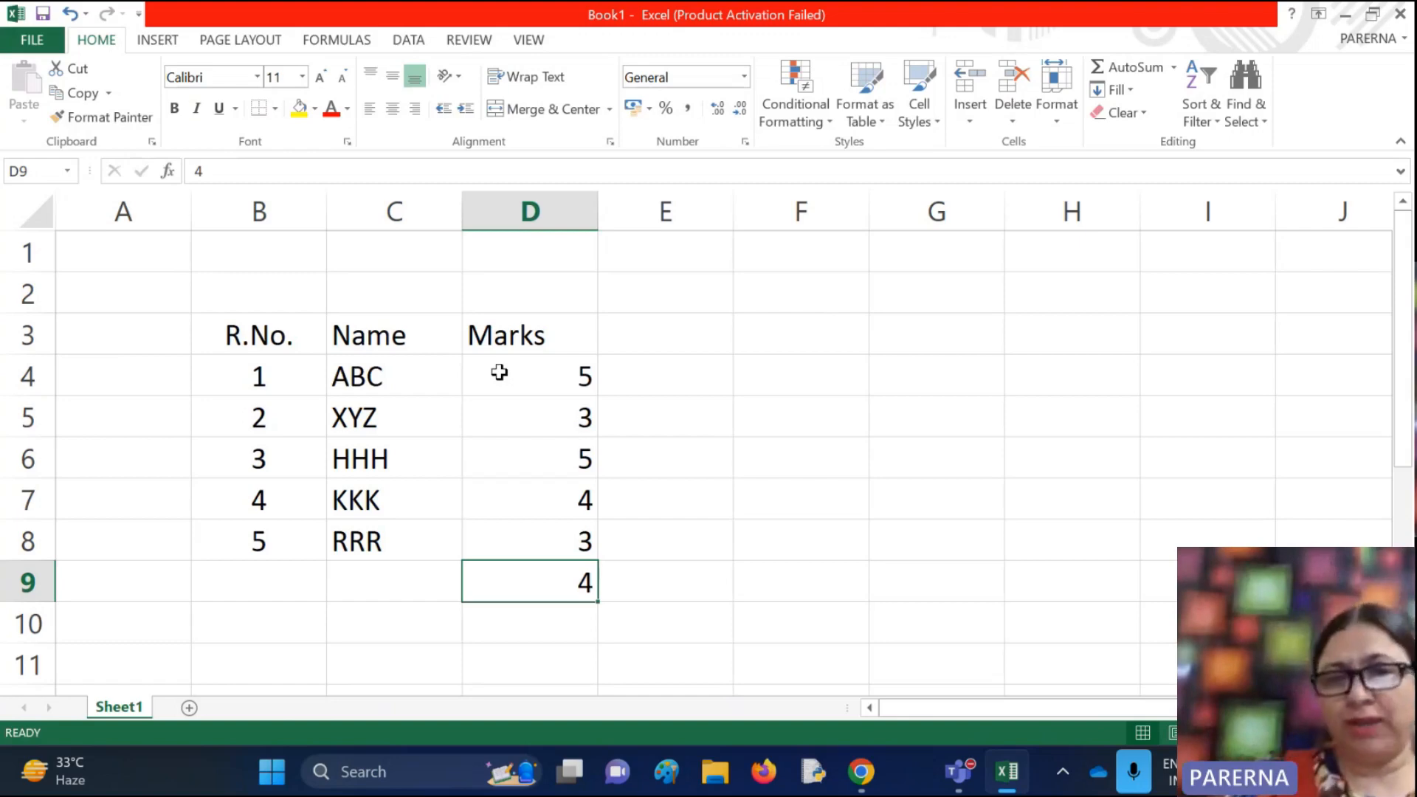
pyautogui.press('BackSpace')
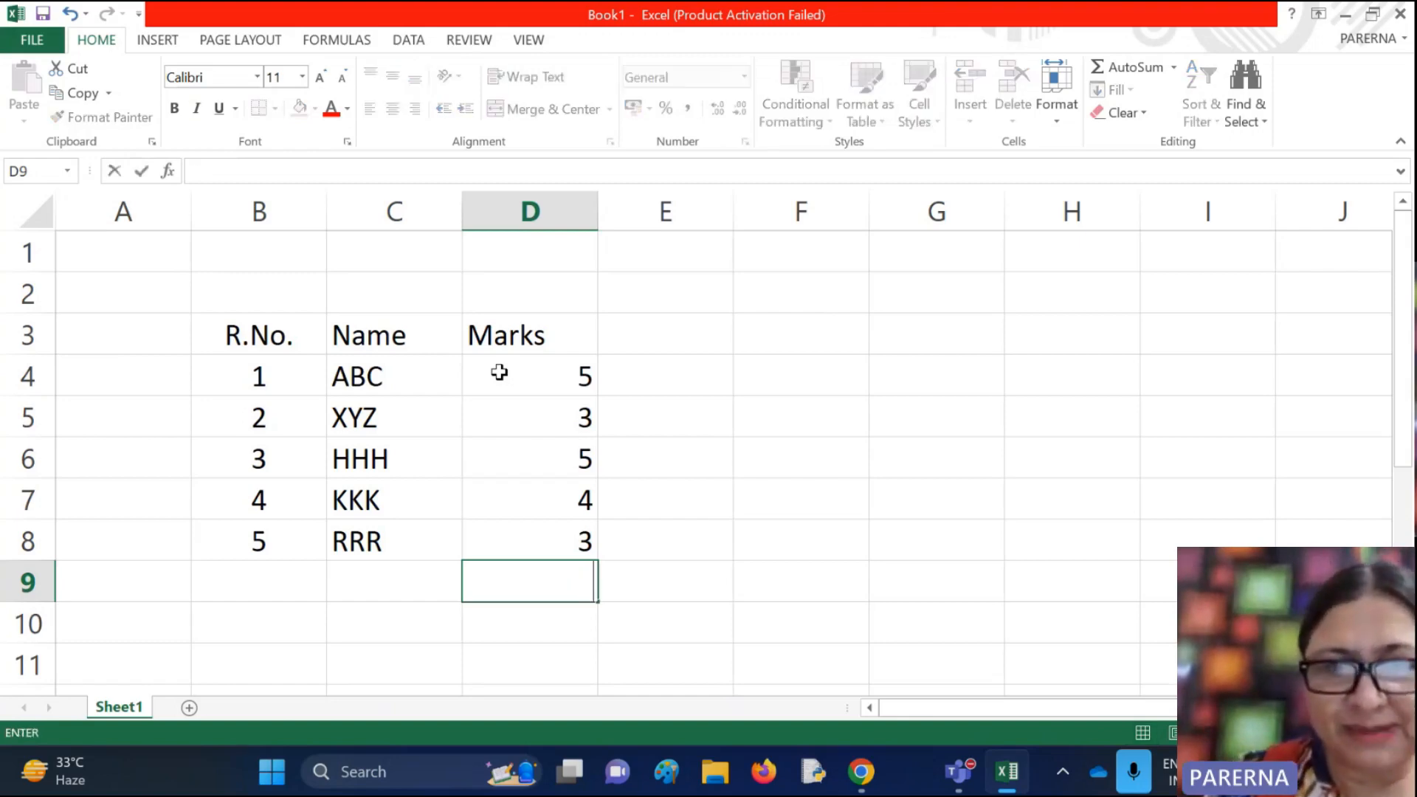
pyautogui.press('Return')
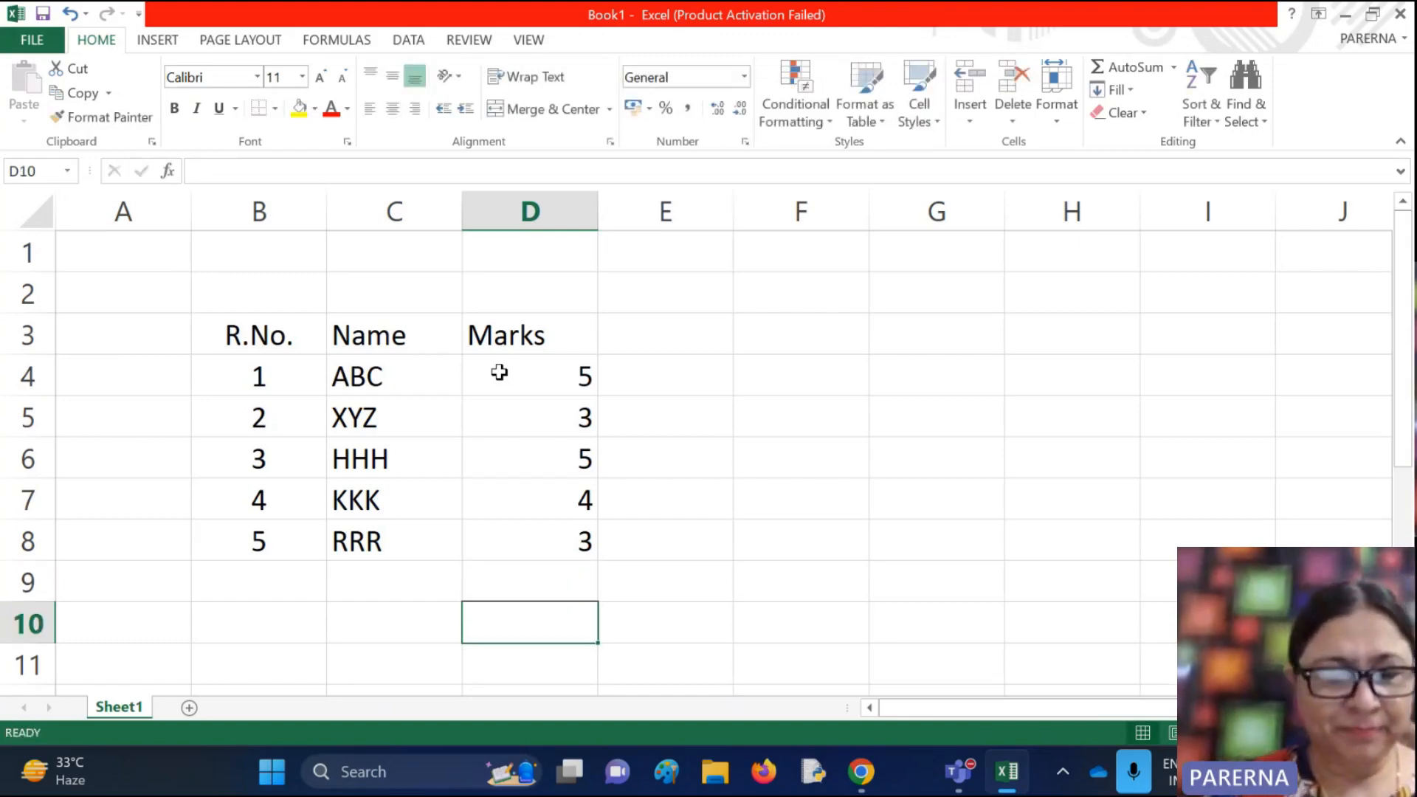
pyautogui.hotkey('ctrl', 'z')
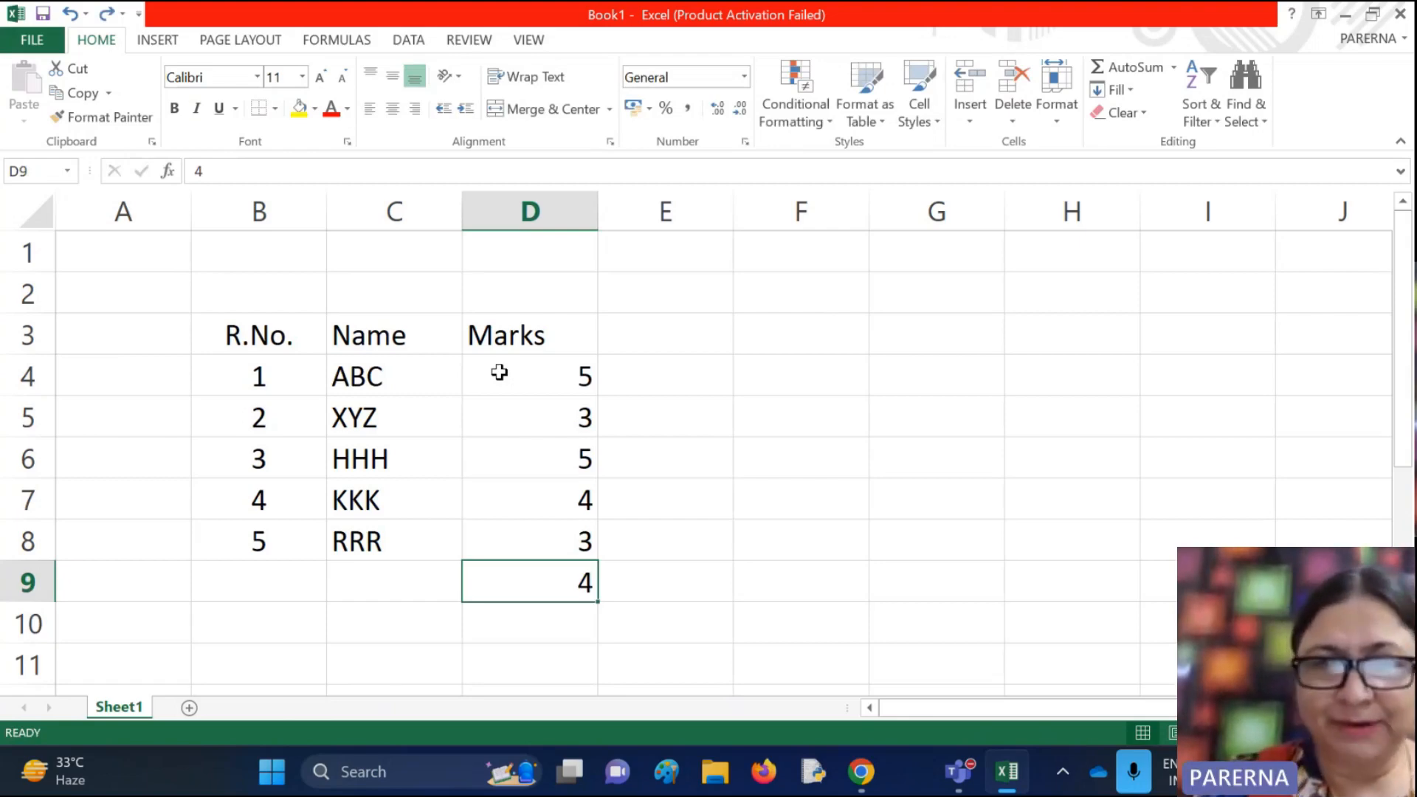
pyautogui.press('Delete')
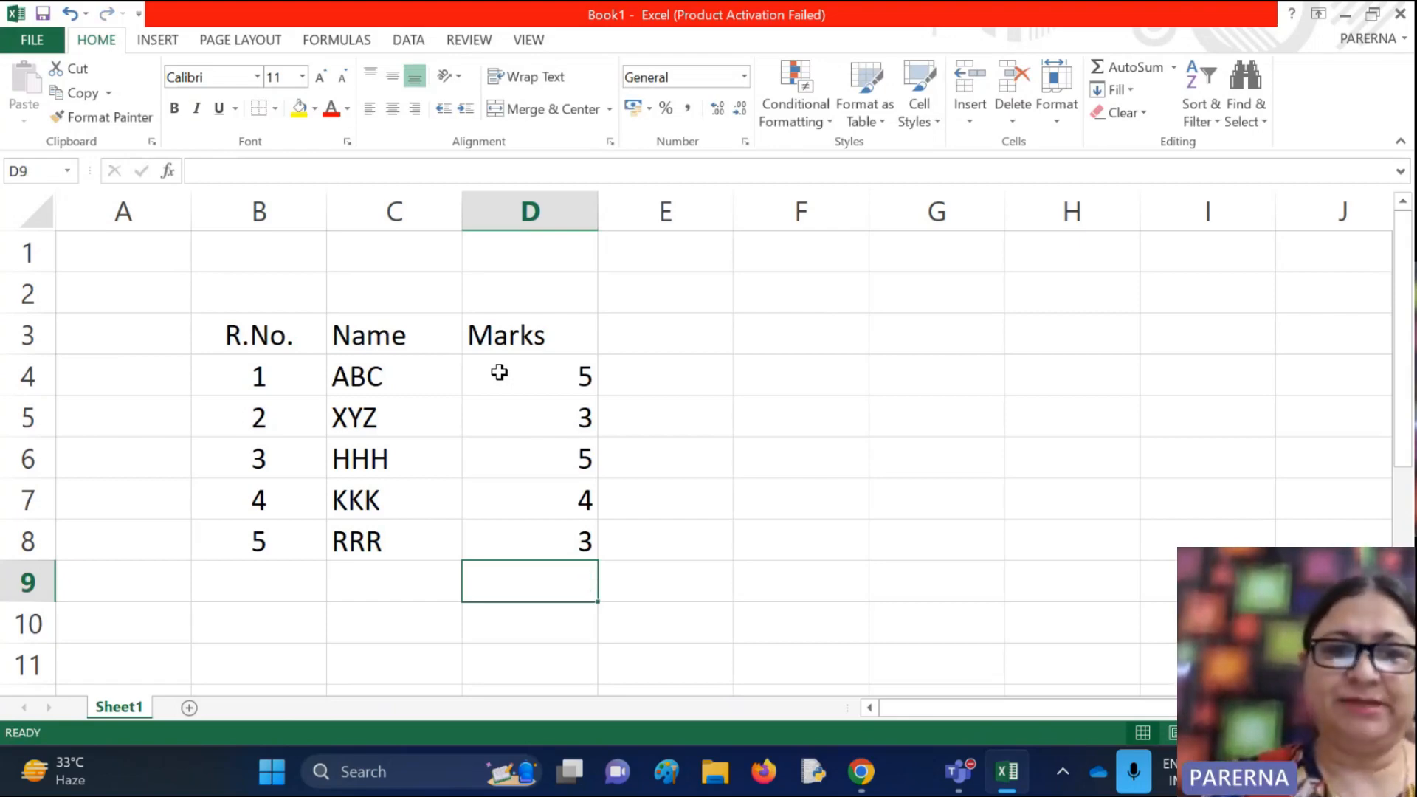
pyautogui.press('Return')
pyautogui.press('Up')
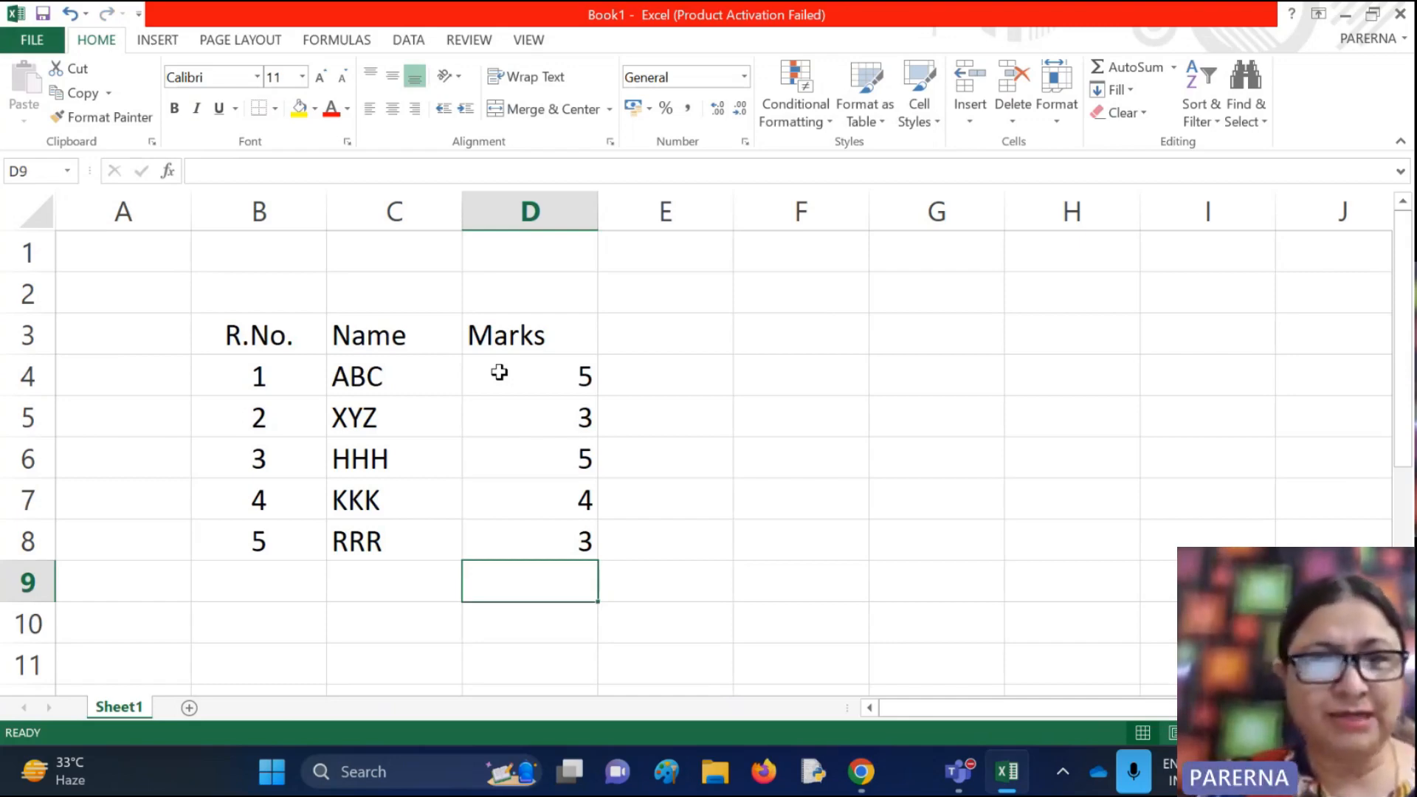
pyautogui.hotkey('ctrl', 'z')
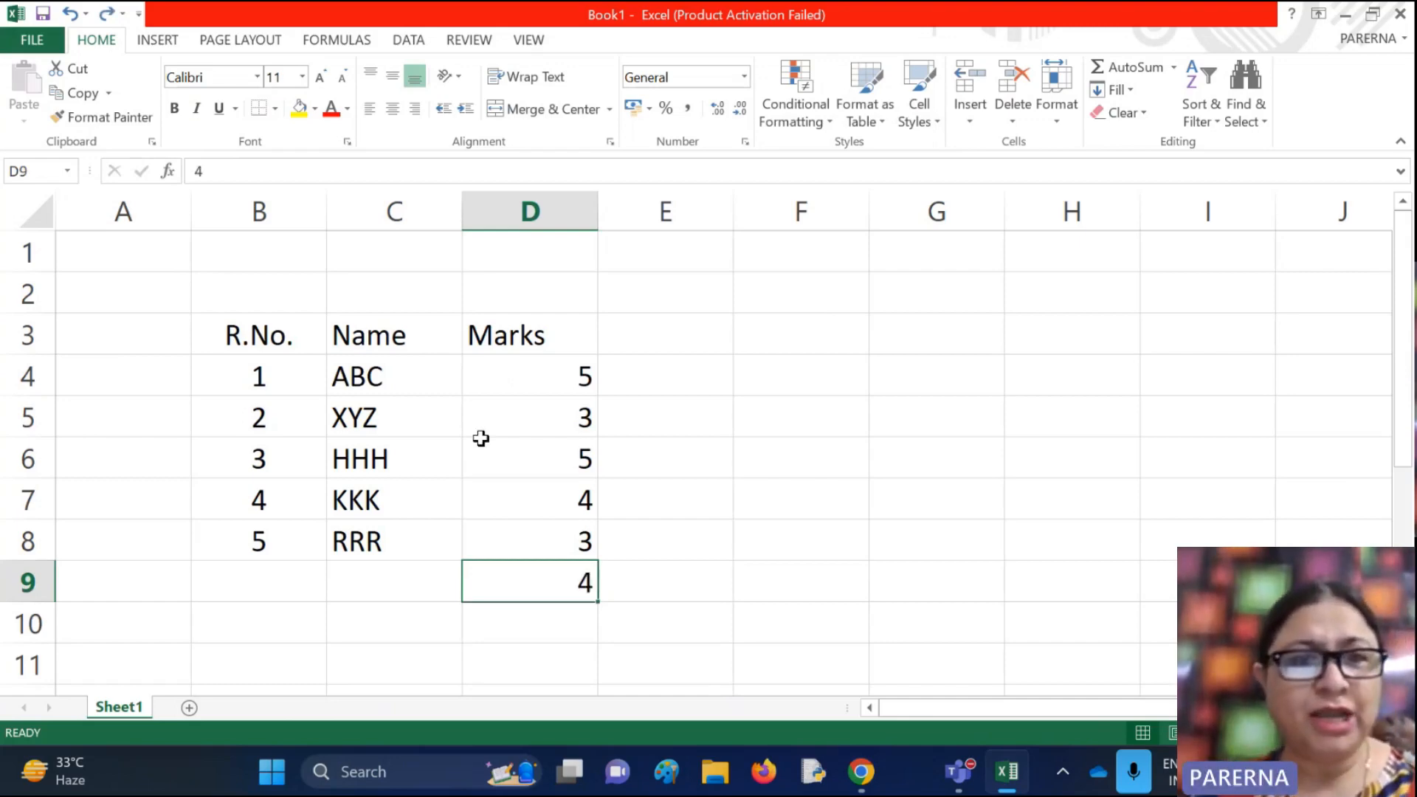
# Erase the extra mark in D9 by editing the cell's content in the formula bar
pyautogui.click(218, 171)
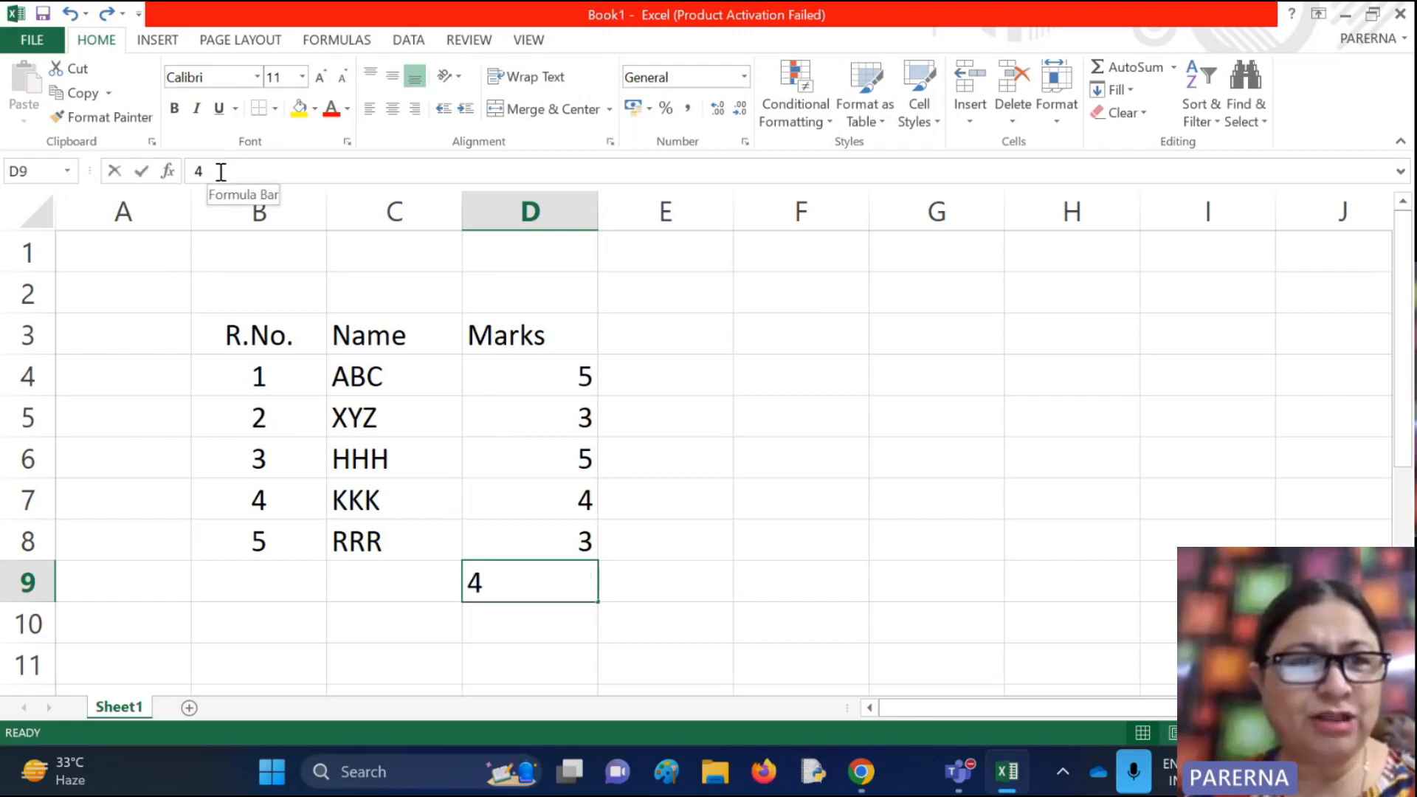
pyautogui.doubleClick(197, 171)
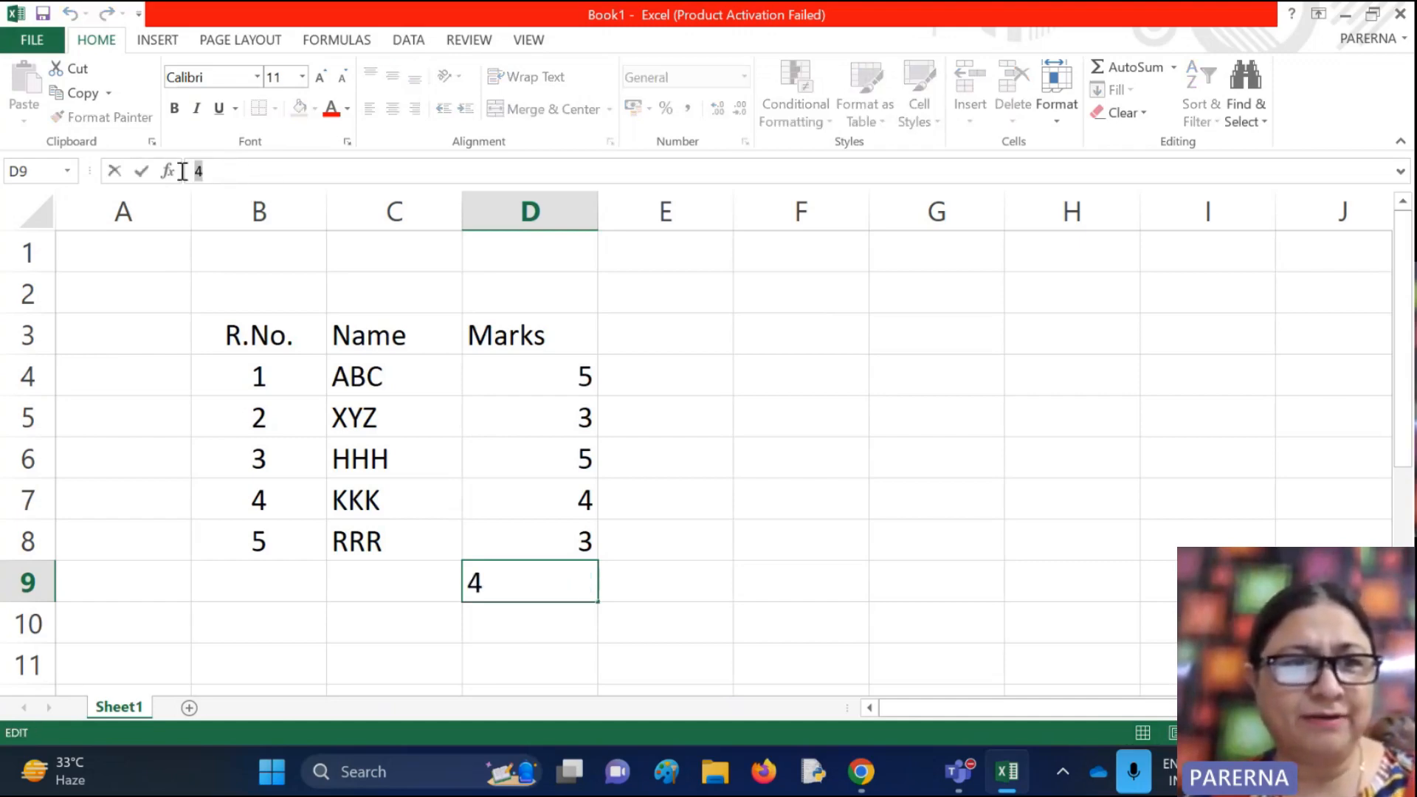
pyautogui.click(261, 169)
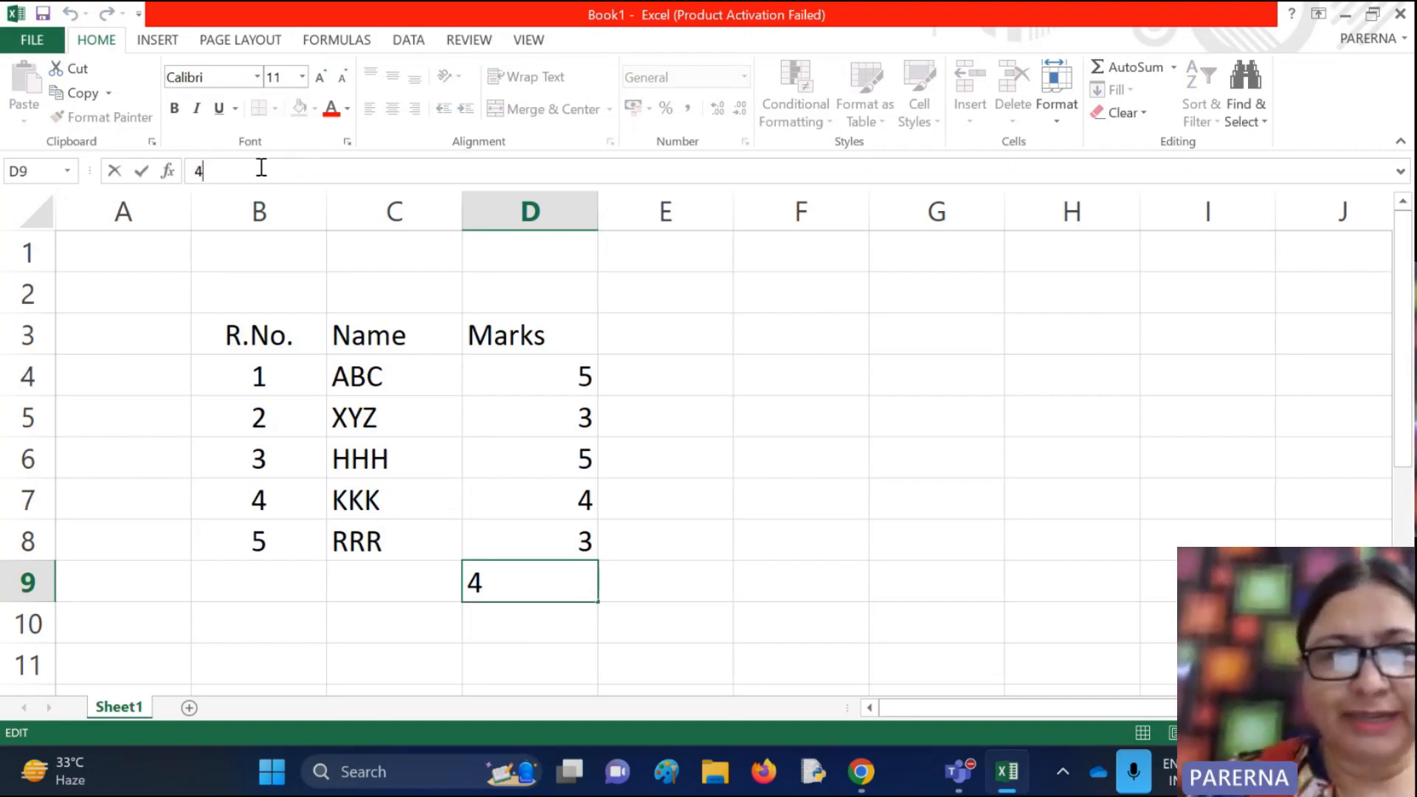
pyautogui.press('BackSpace')
pyautogui.press('Return')
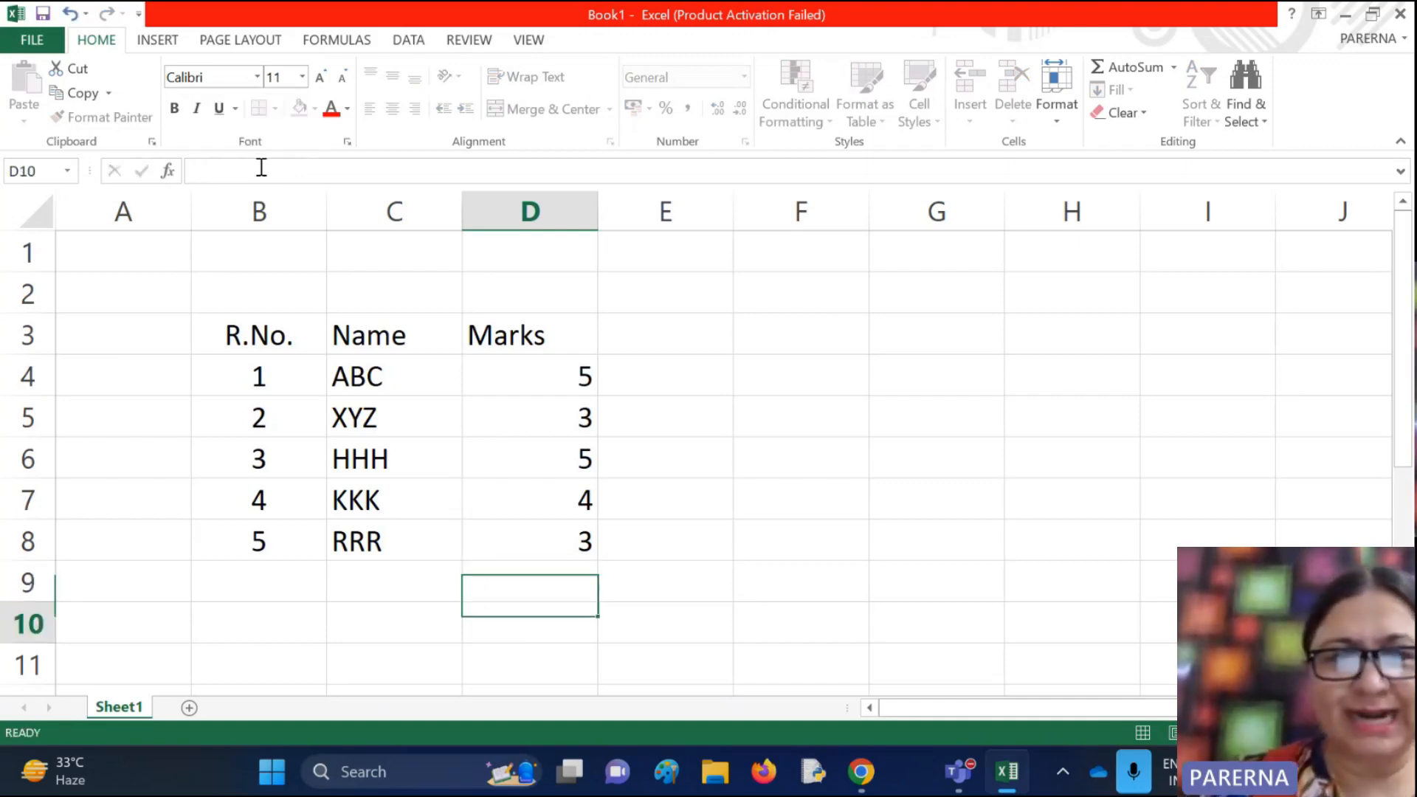
# Re-enter 4 in D9 and erase it by editing directly inside the cell
pyautogui.click(546, 591)
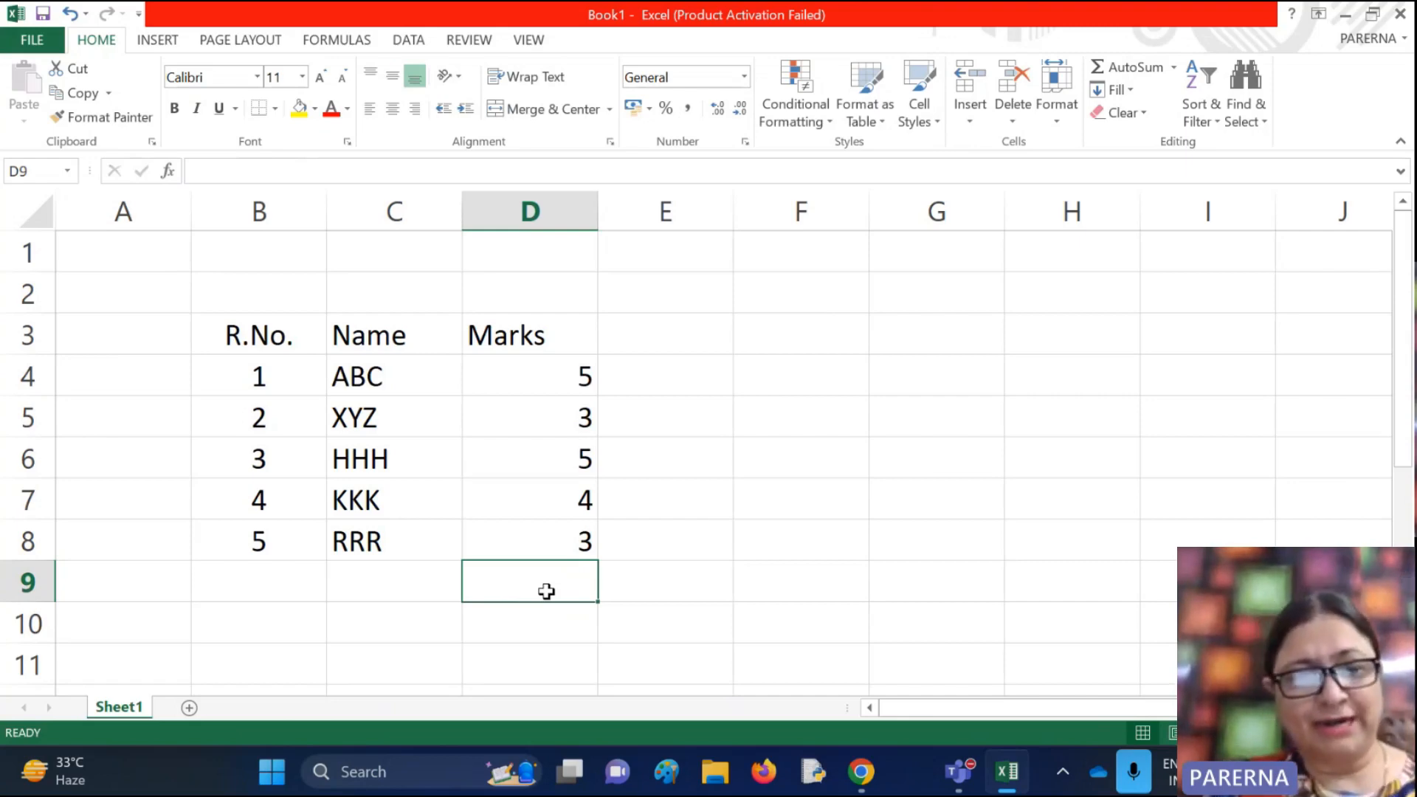
pyautogui.write('4')
pyautogui.hotkey('ctrl', 'Return')
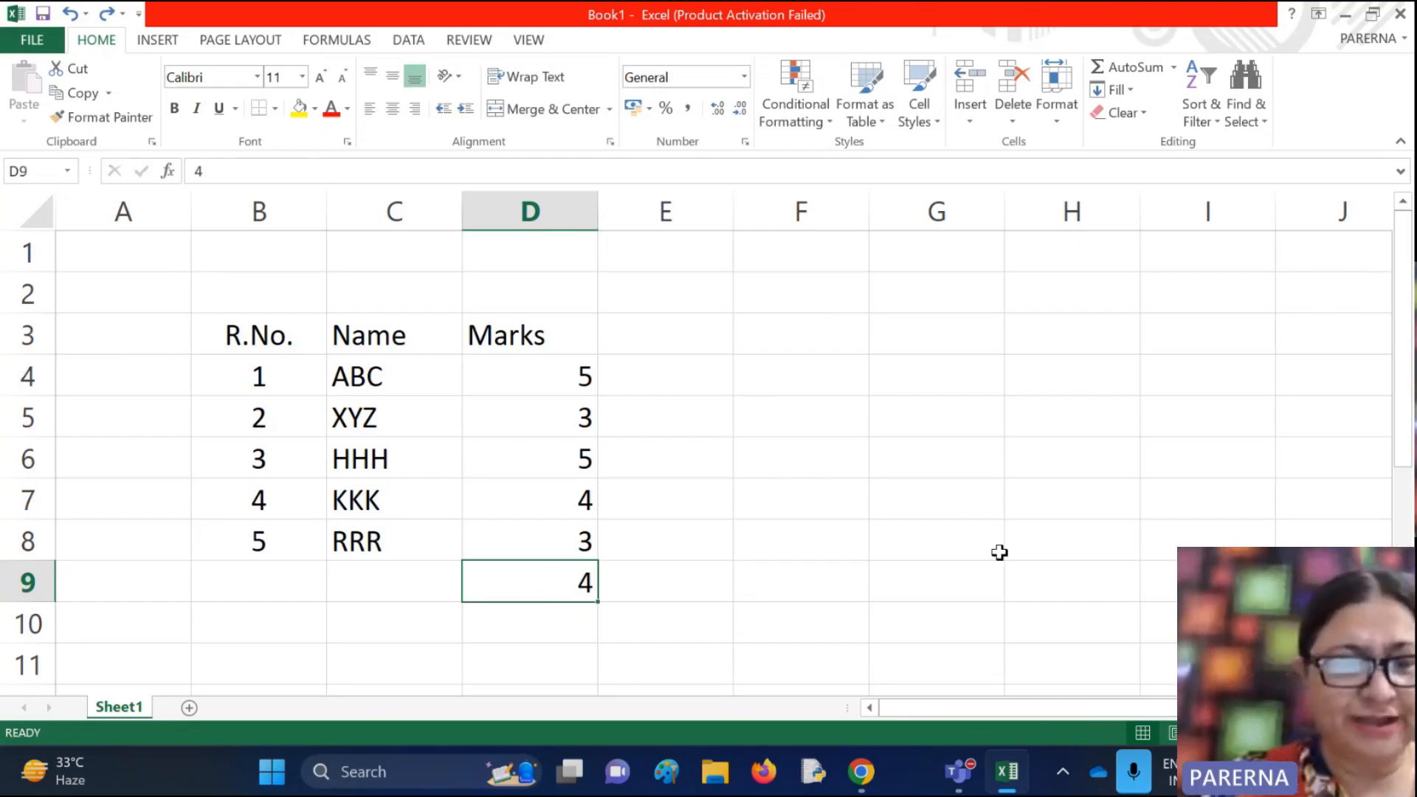
pyautogui.press('XF86AudioLowerVolume')
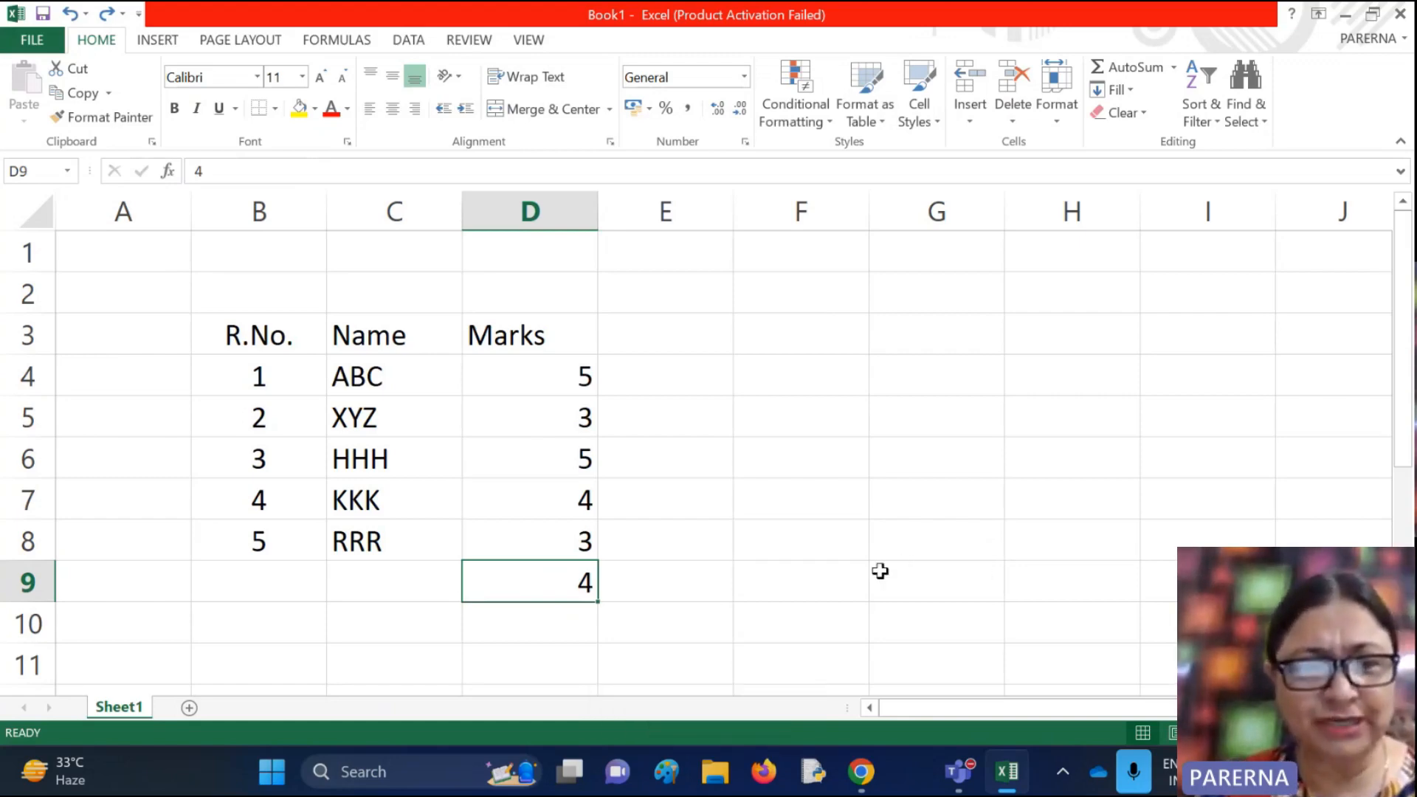
pyautogui.press('F2')
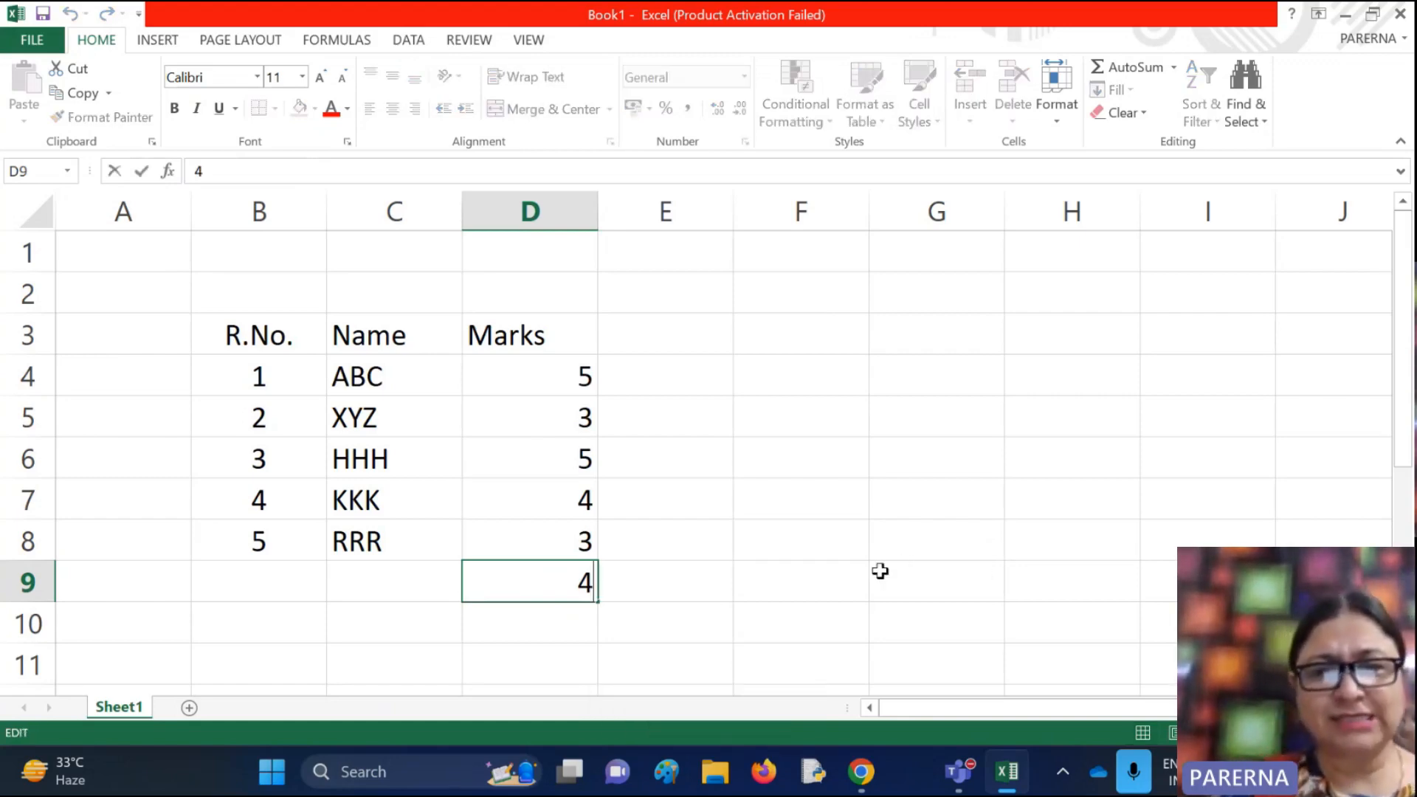
pyautogui.press('BackSpace')
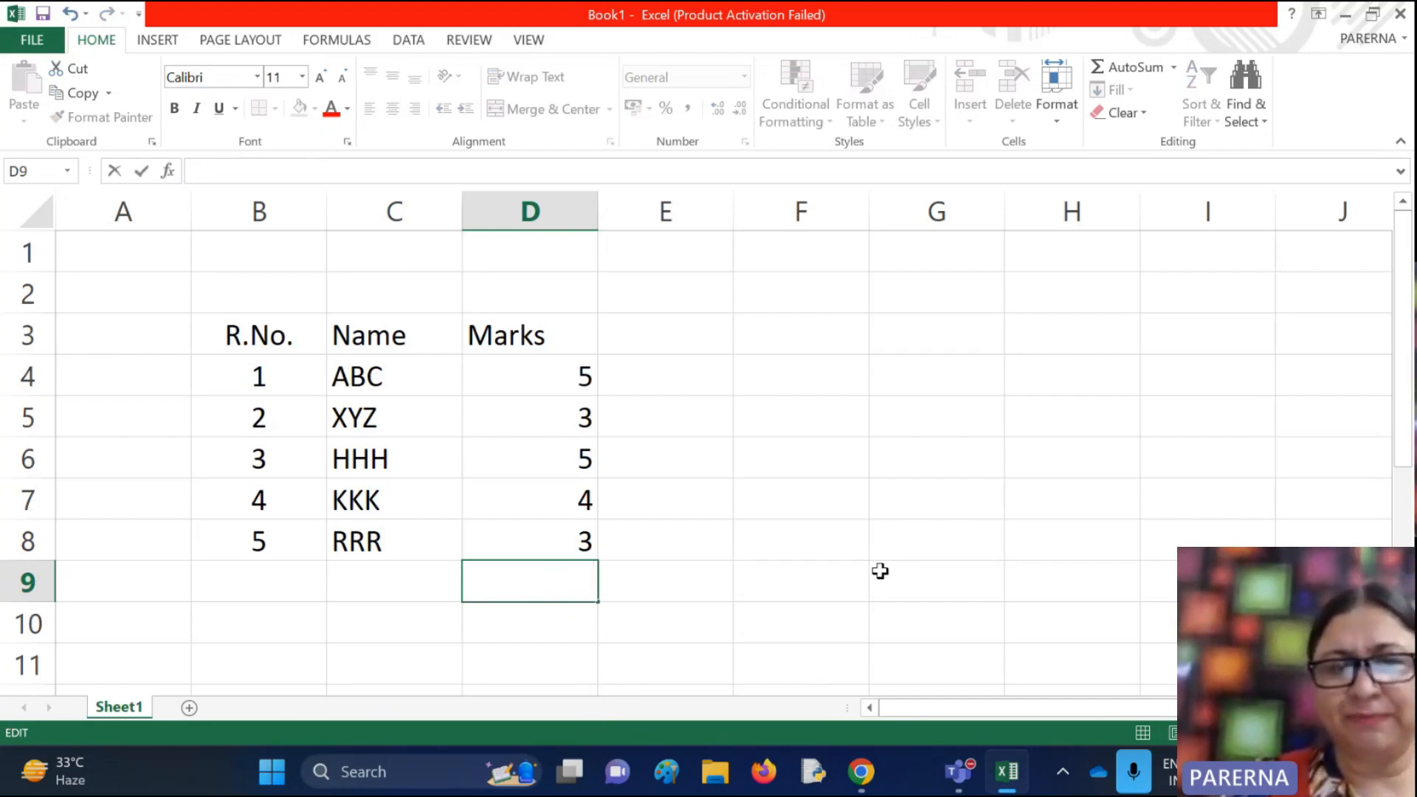
pyautogui.press('Return')
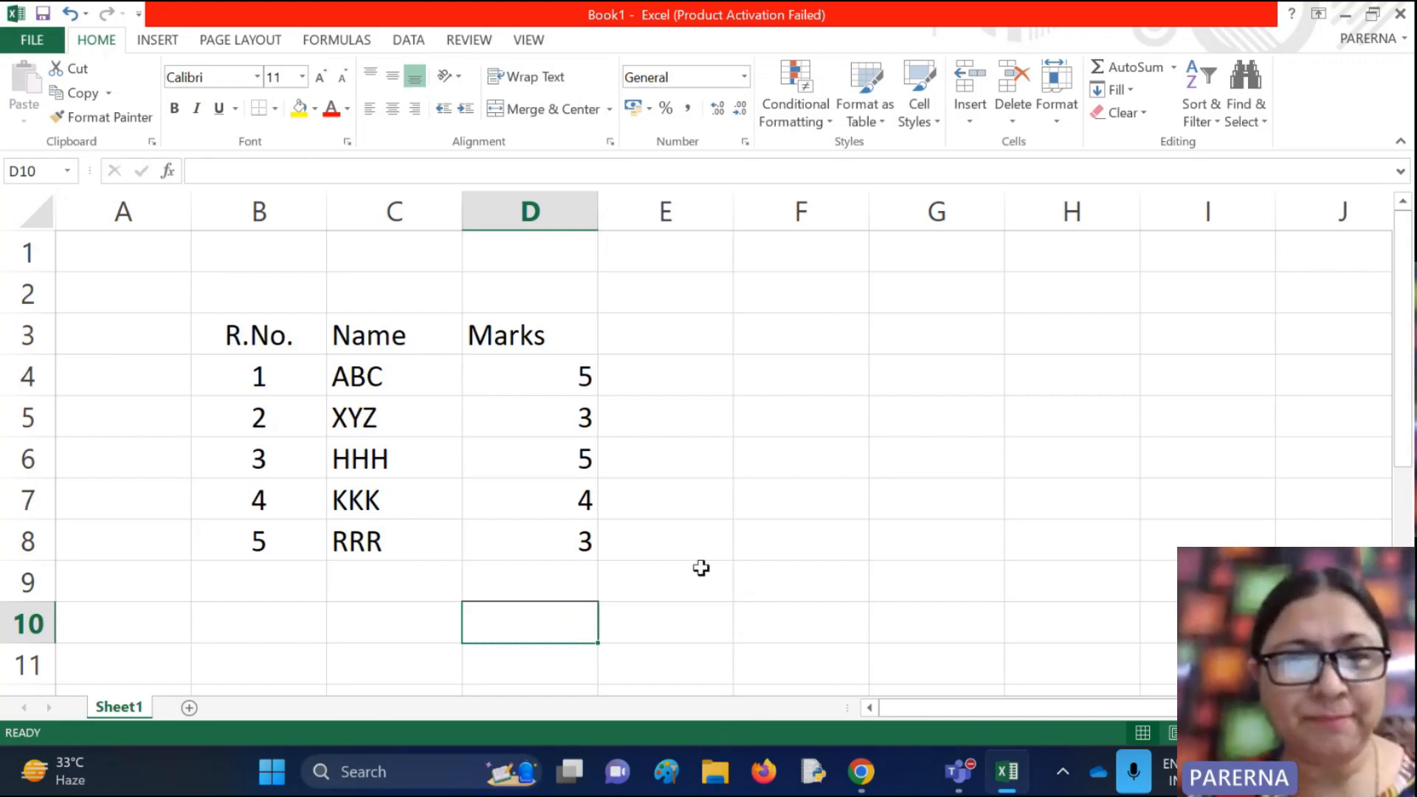
# Total the marks in D4:D8 into D9 with AutoSum and inspect the formula in D9
pyautogui.click(544, 382)
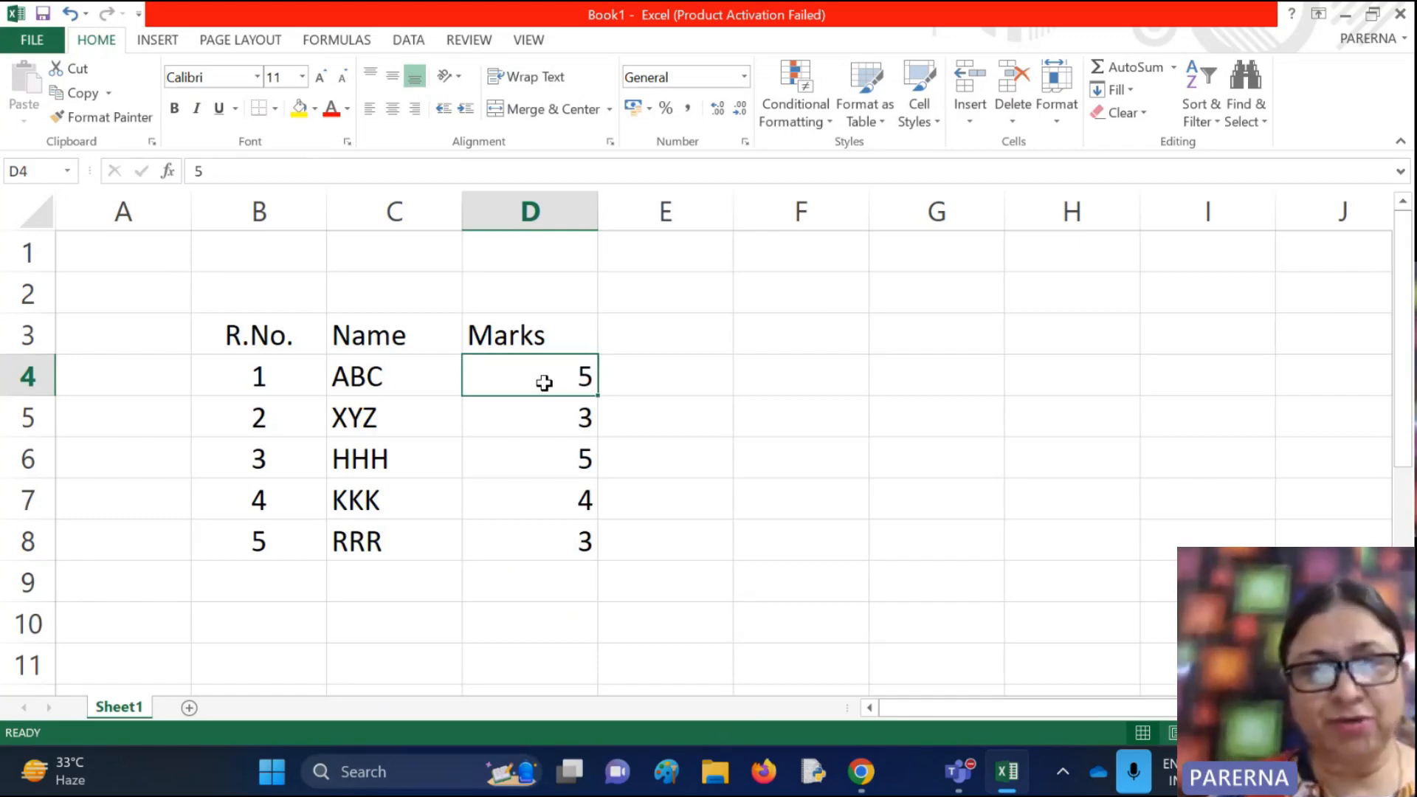
pyautogui.hotkey('shift', 'Down')
pyautogui.hotkey('shift', 'Down')
pyautogui.hotkey('shift', 'Down')
pyautogui.hotkey('shift', 'Down')
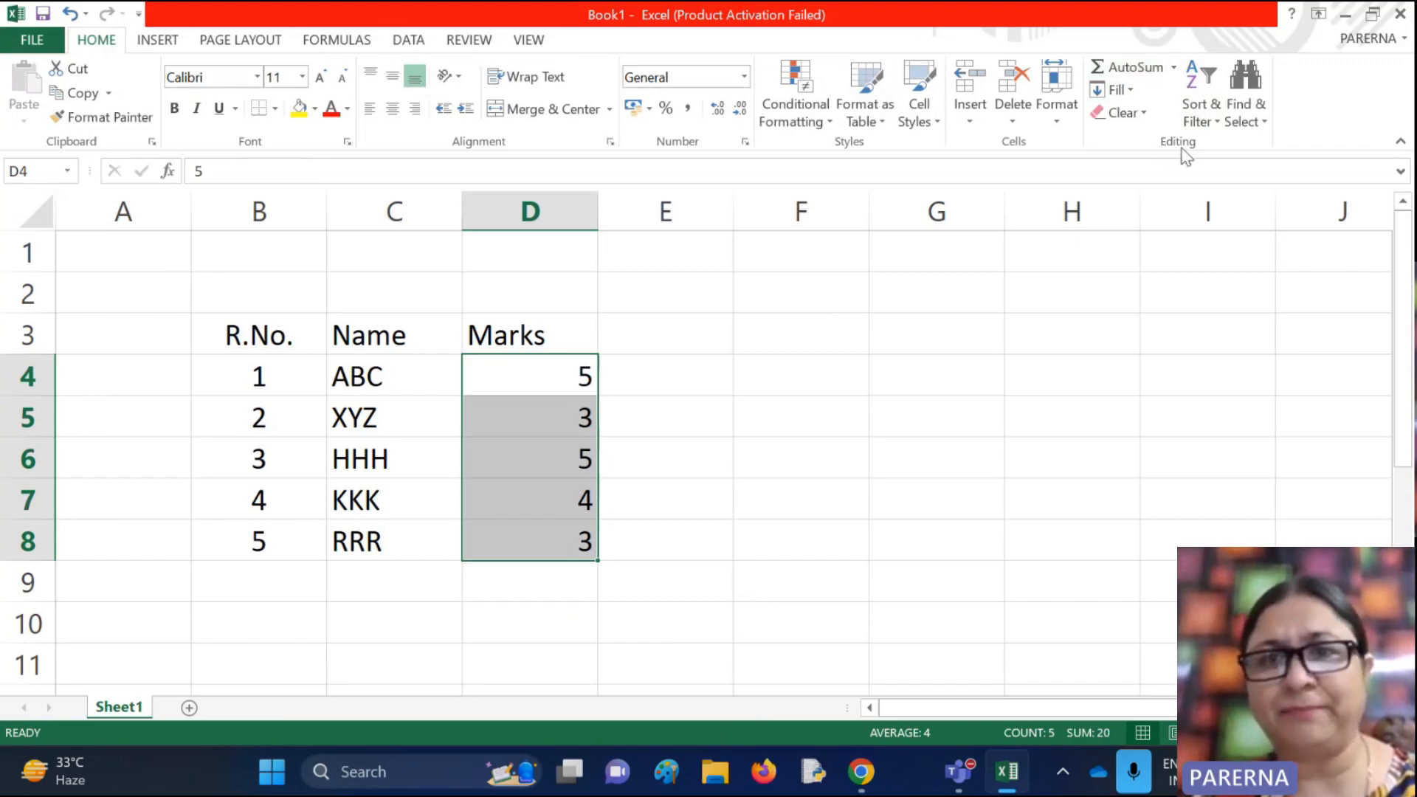
pyautogui.click(1134, 70)
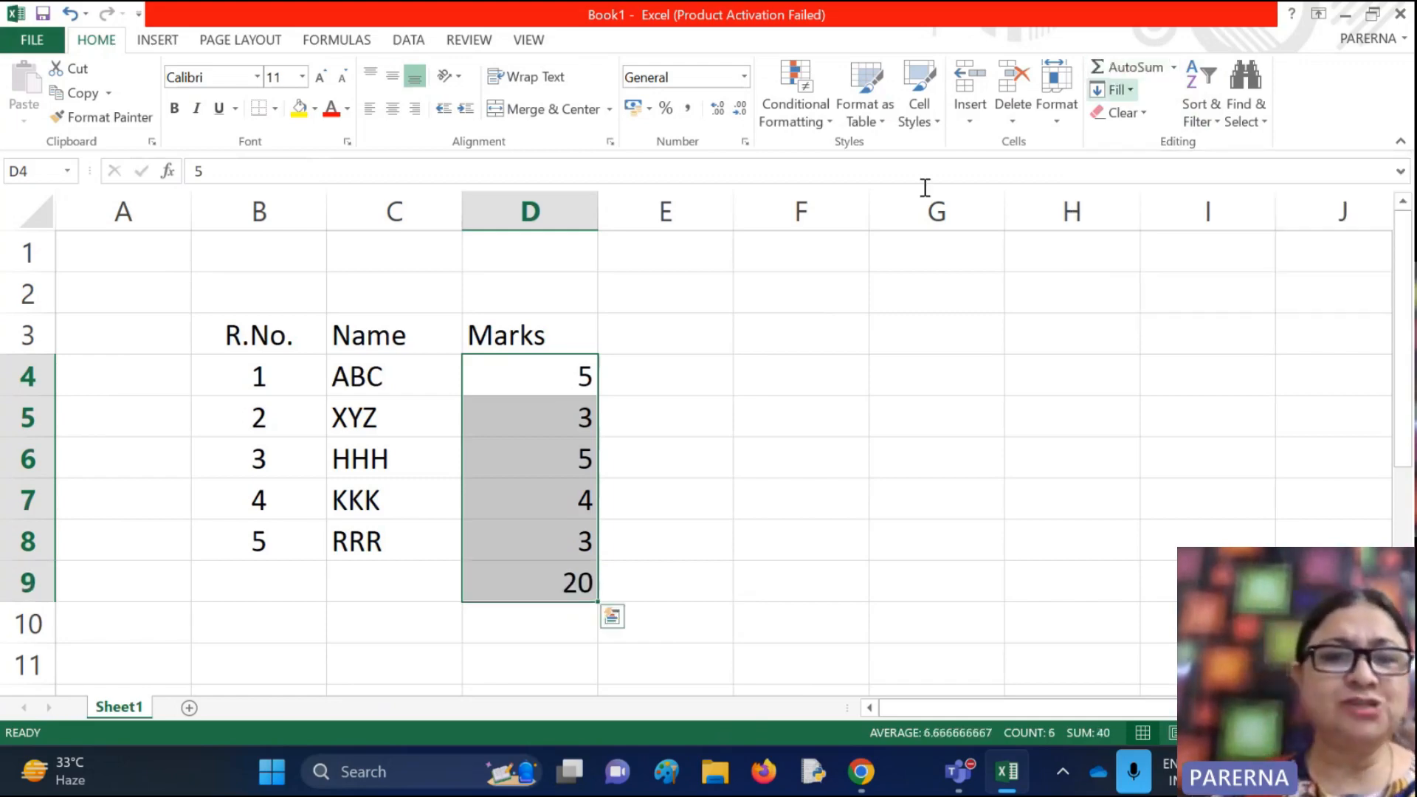
pyautogui.click(524, 586)
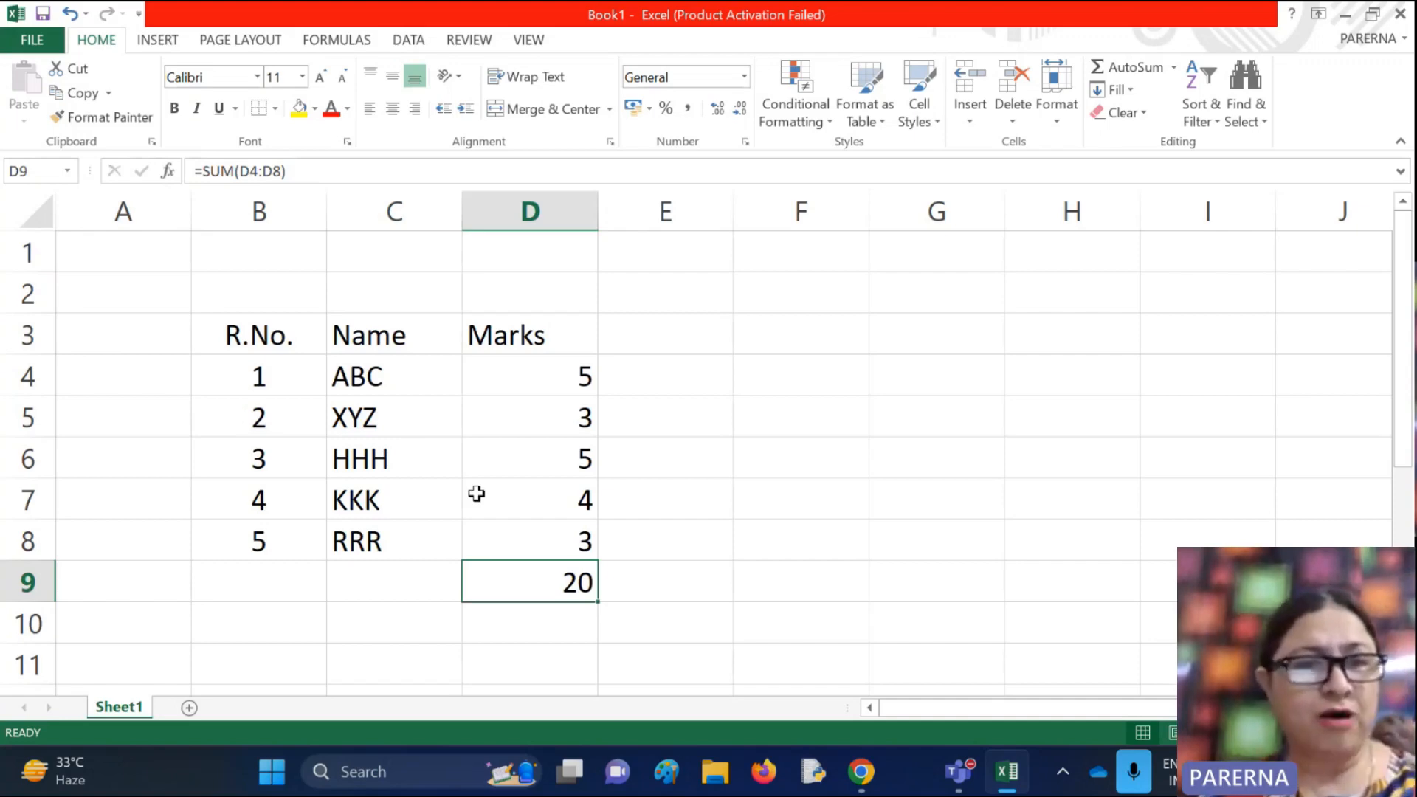
# Format the R.No., Name and Marks headings in B3:D3 in Arial Black at size 18
pyautogui.click(530, 453)
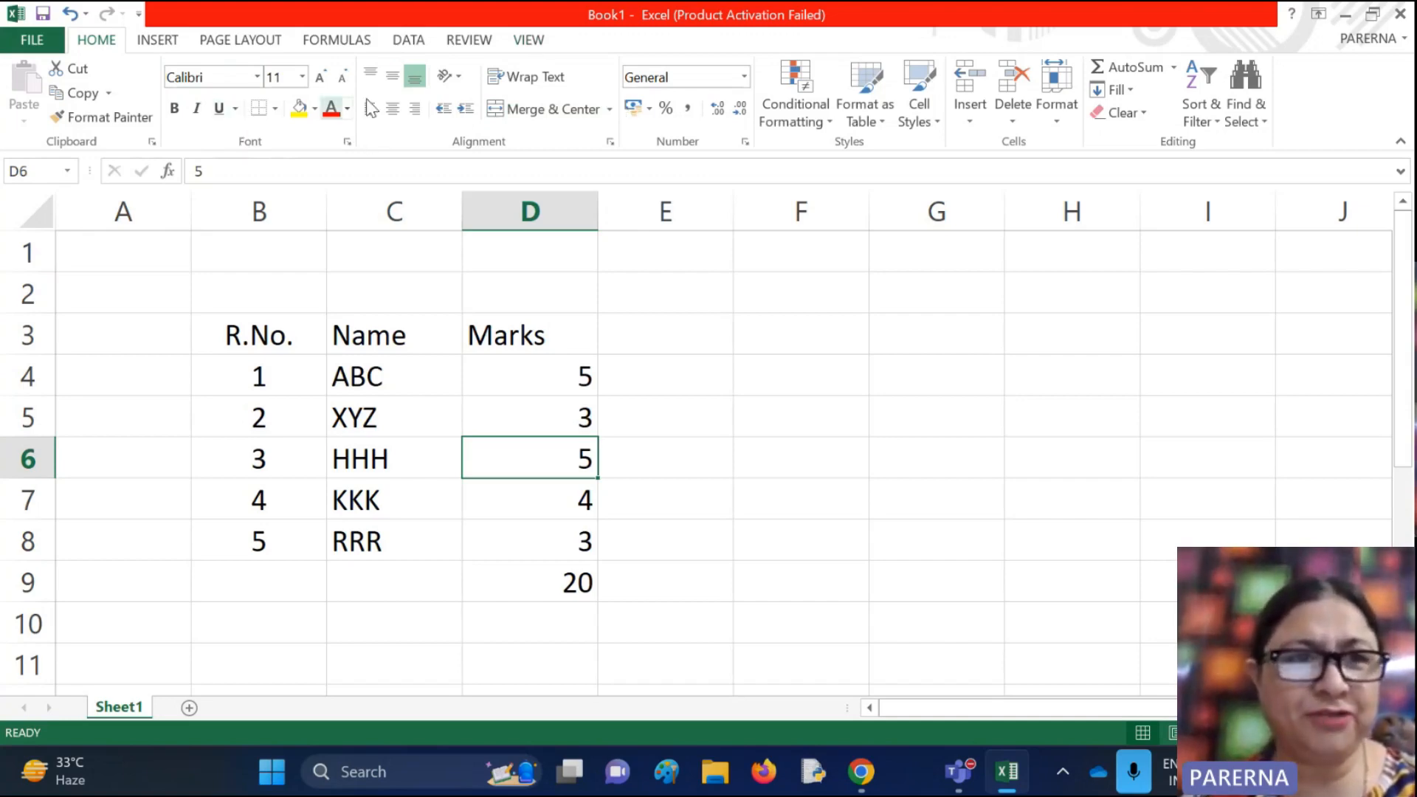
pyautogui.click(374, 340)
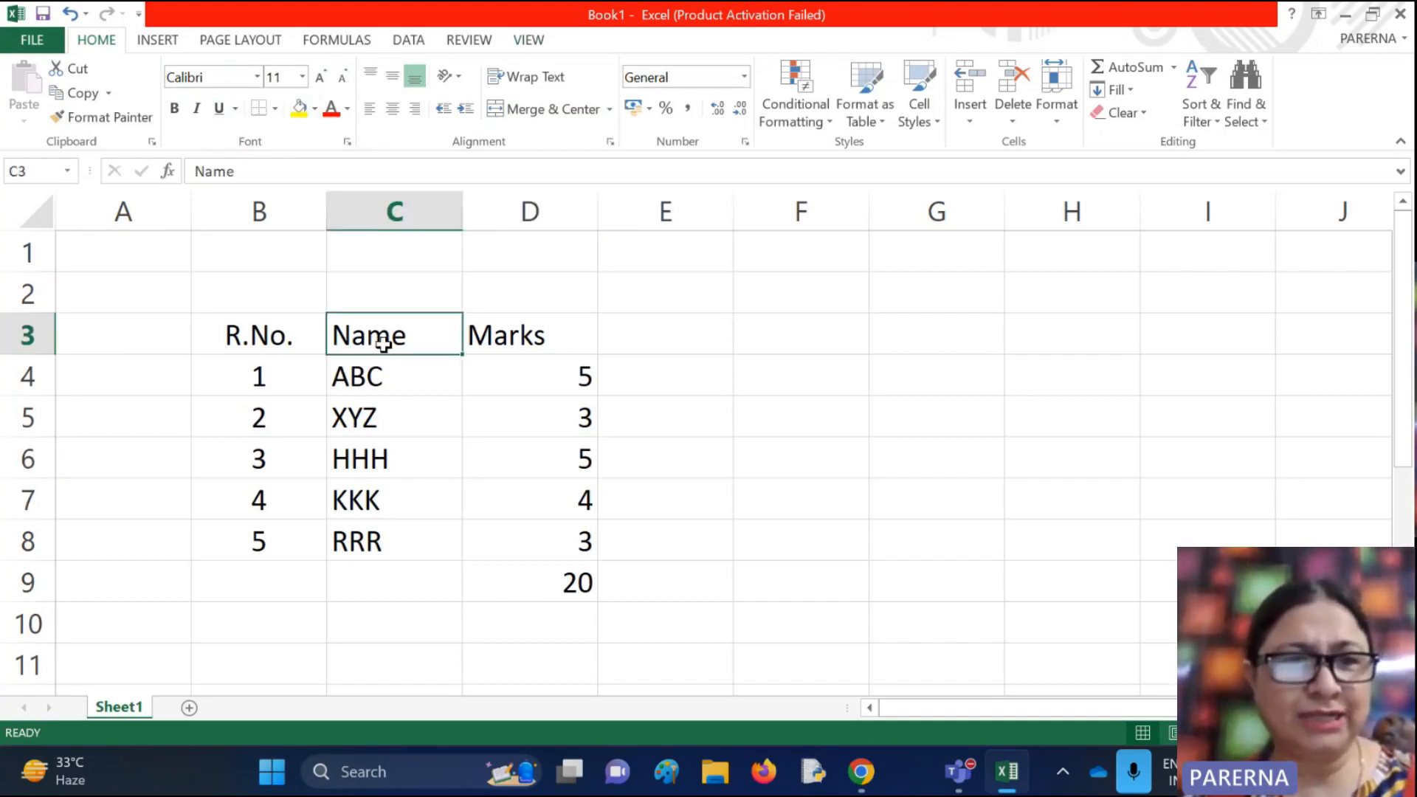
pyautogui.moveTo(297, 340); pyautogui.dragTo(581, 325)
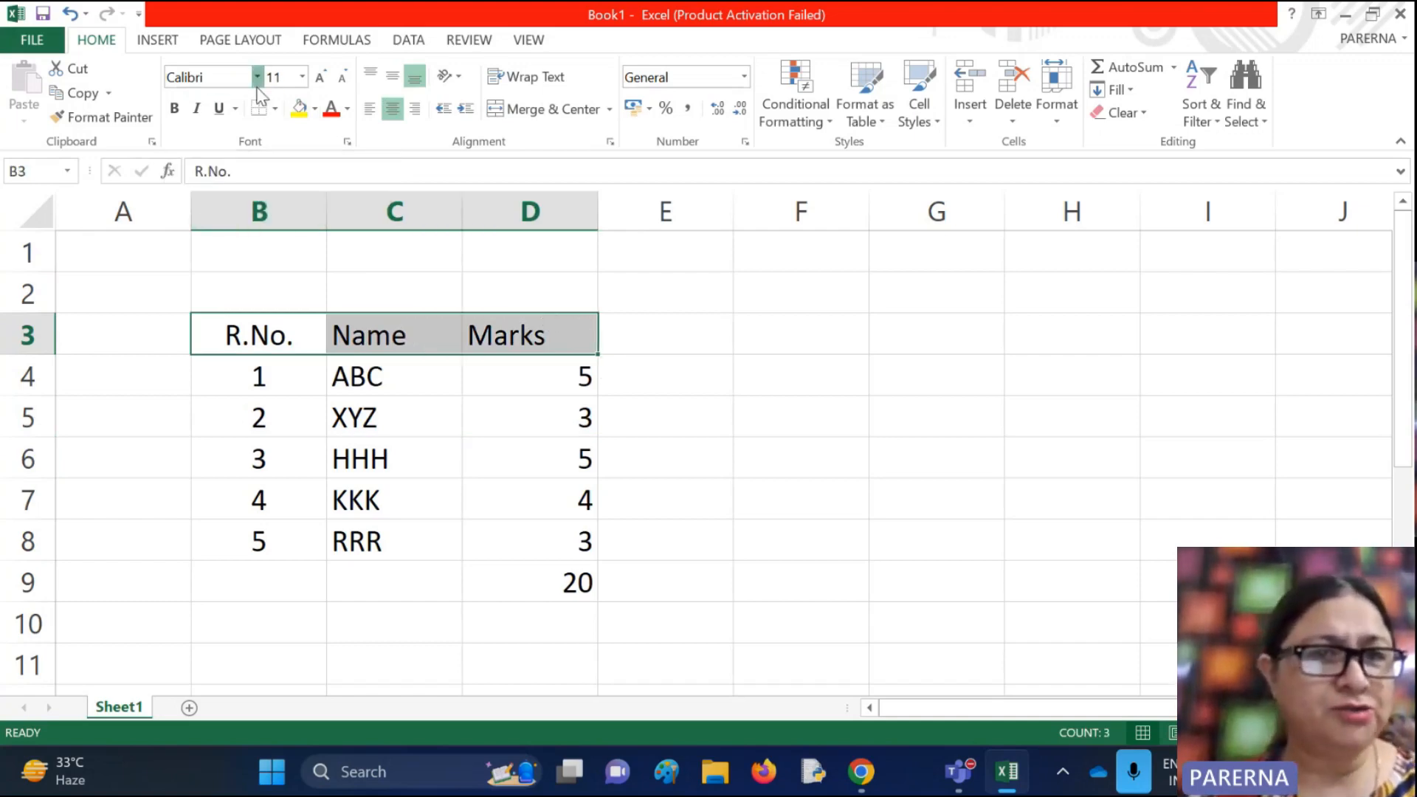
pyautogui.click(257, 87)
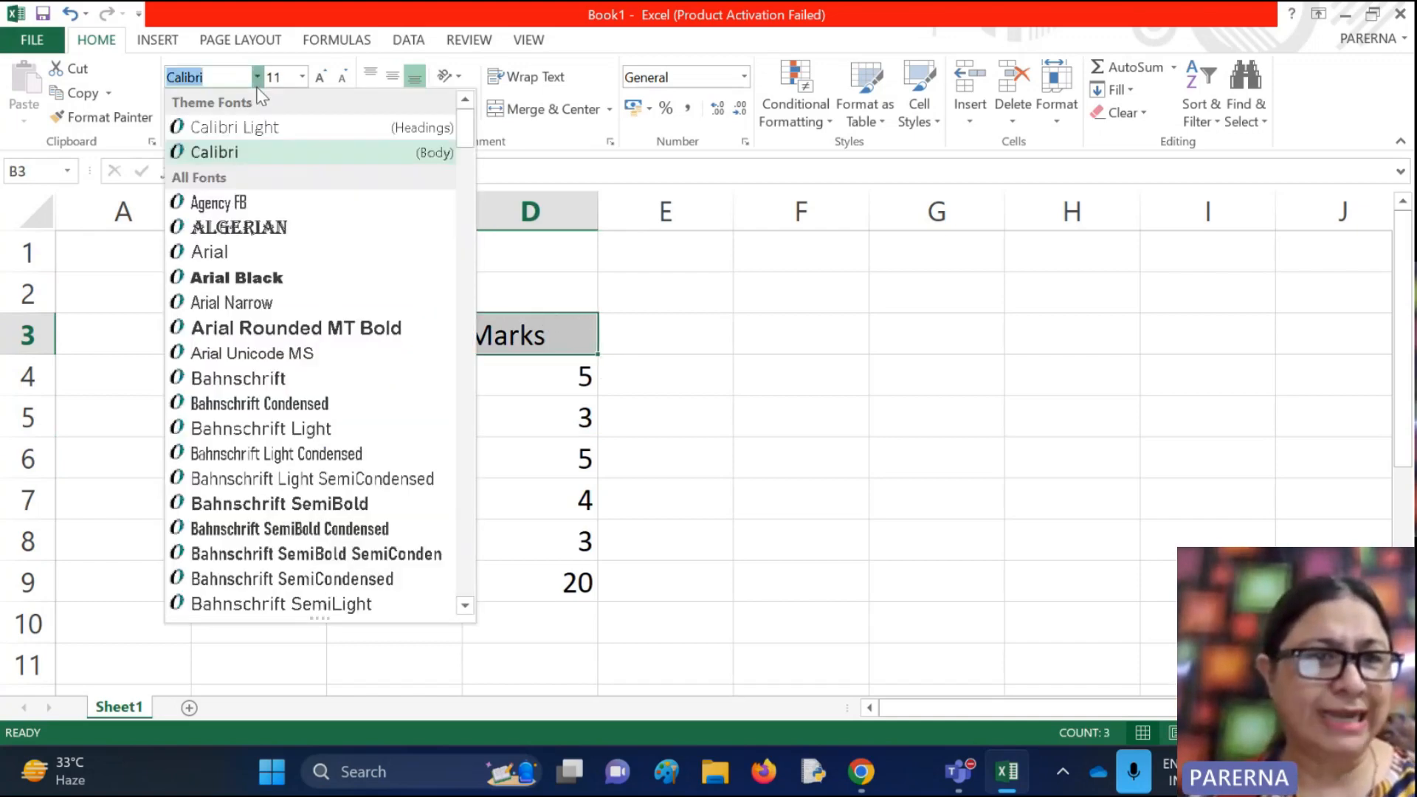
pyautogui.click(266, 279)
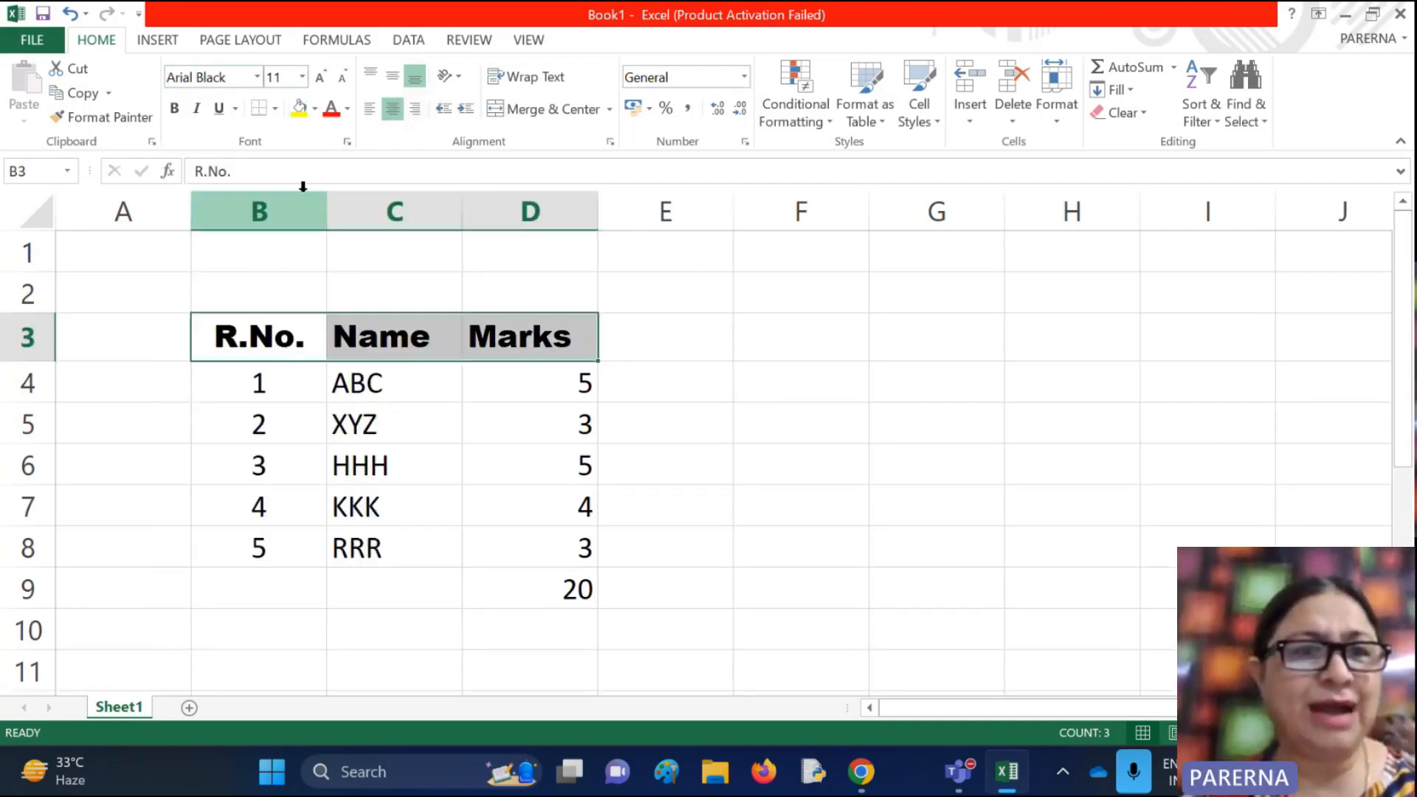
pyautogui.click(302, 80)
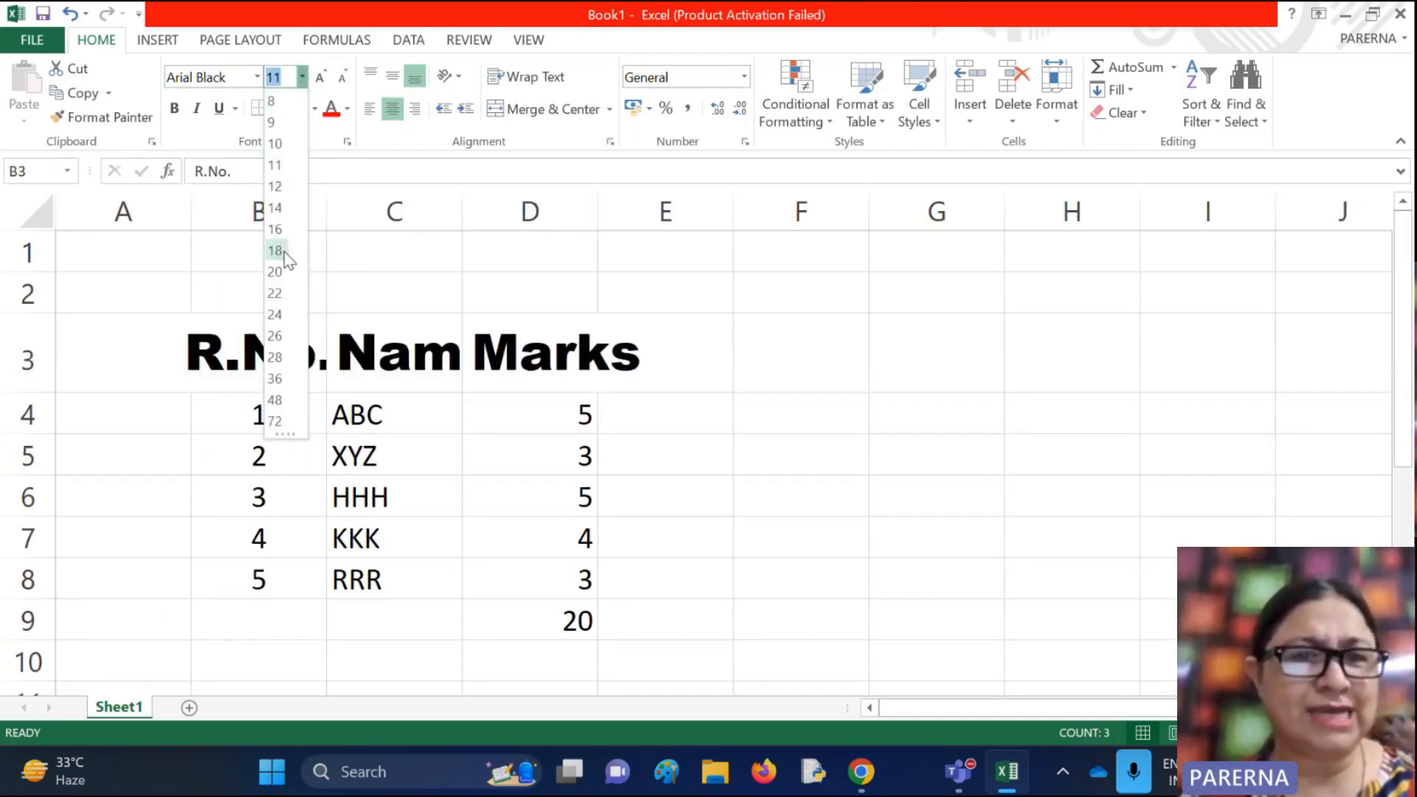
pyautogui.click(283, 251)
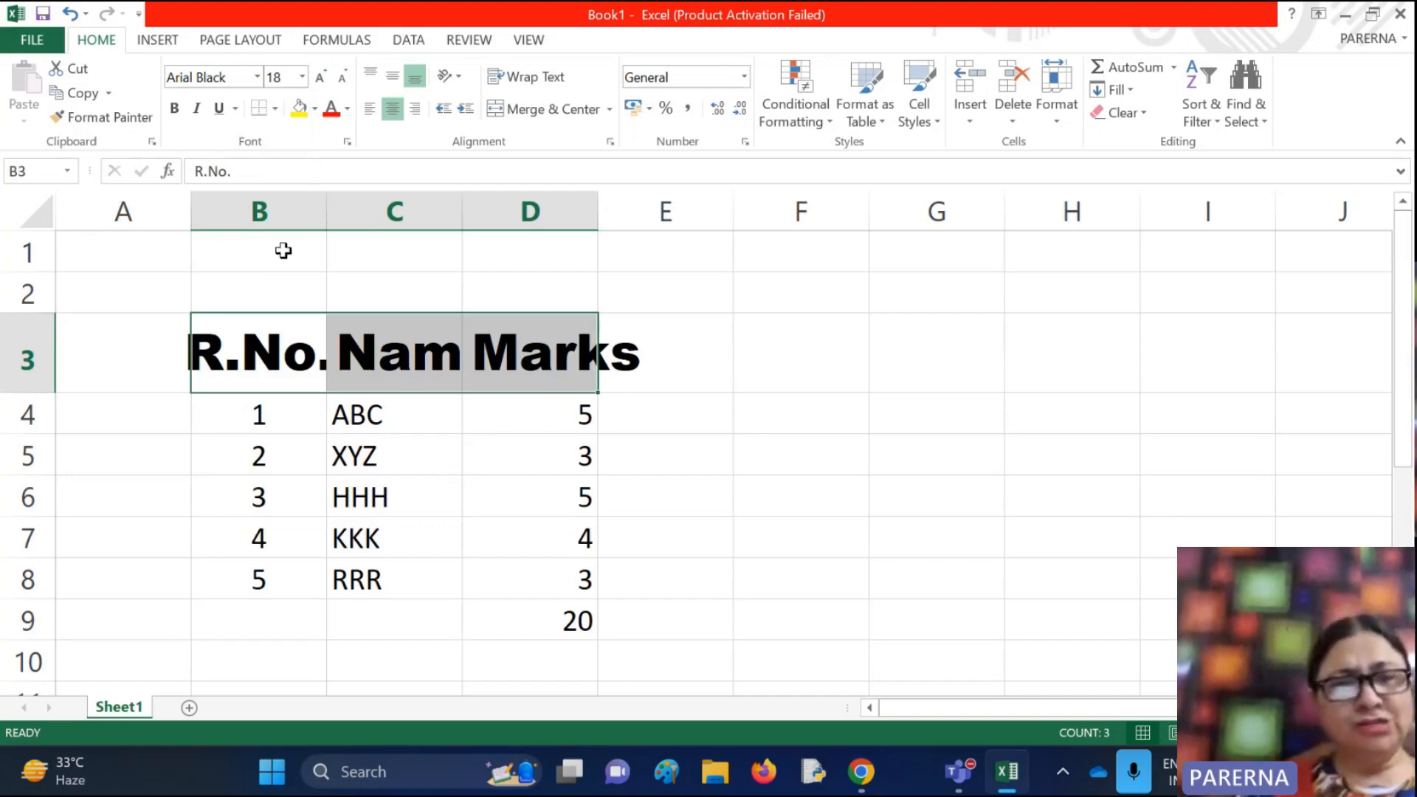
# Widen columns B, C and D until the R.No., Name and Marks headings fit inside their cells
pyautogui.click(402, 496)
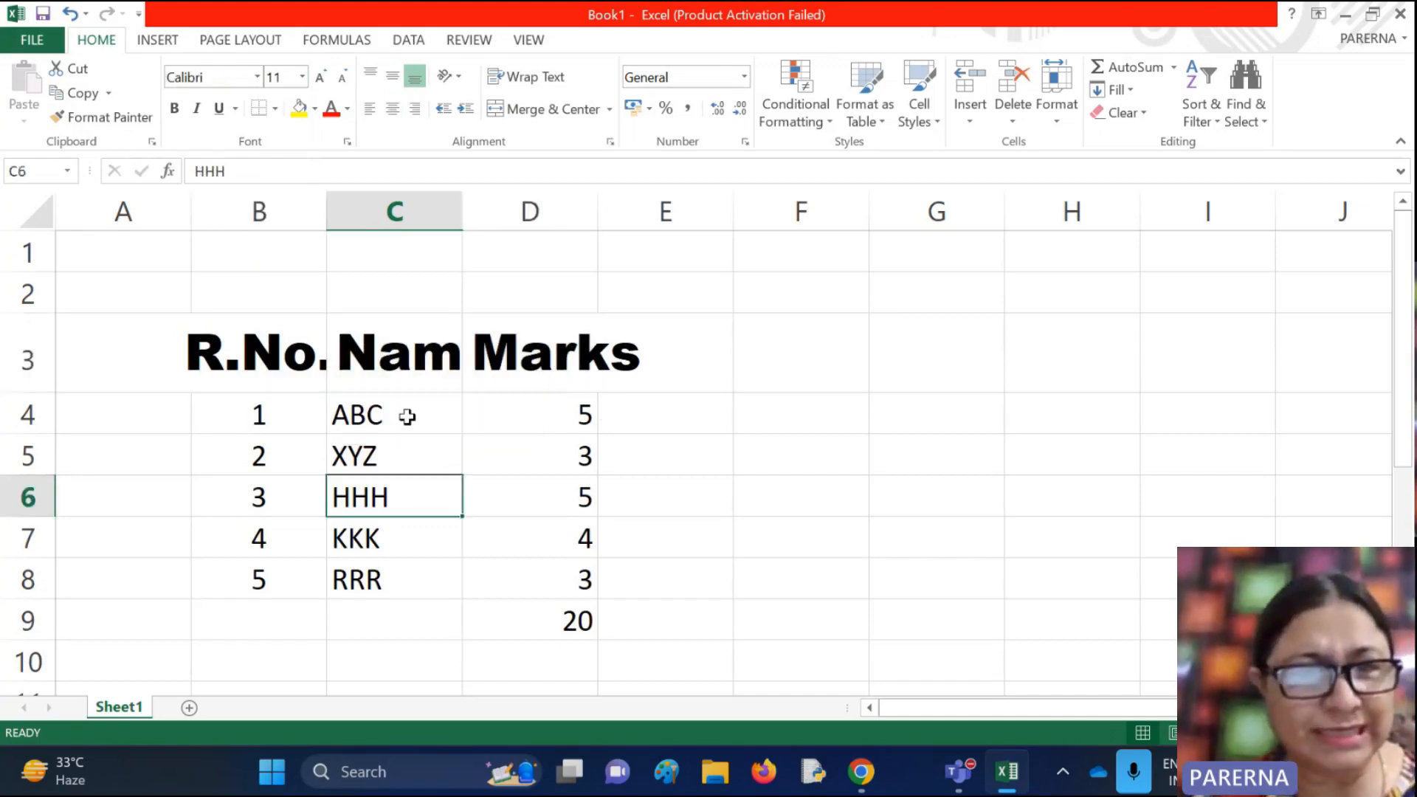
pyautogui.click(407, 358)
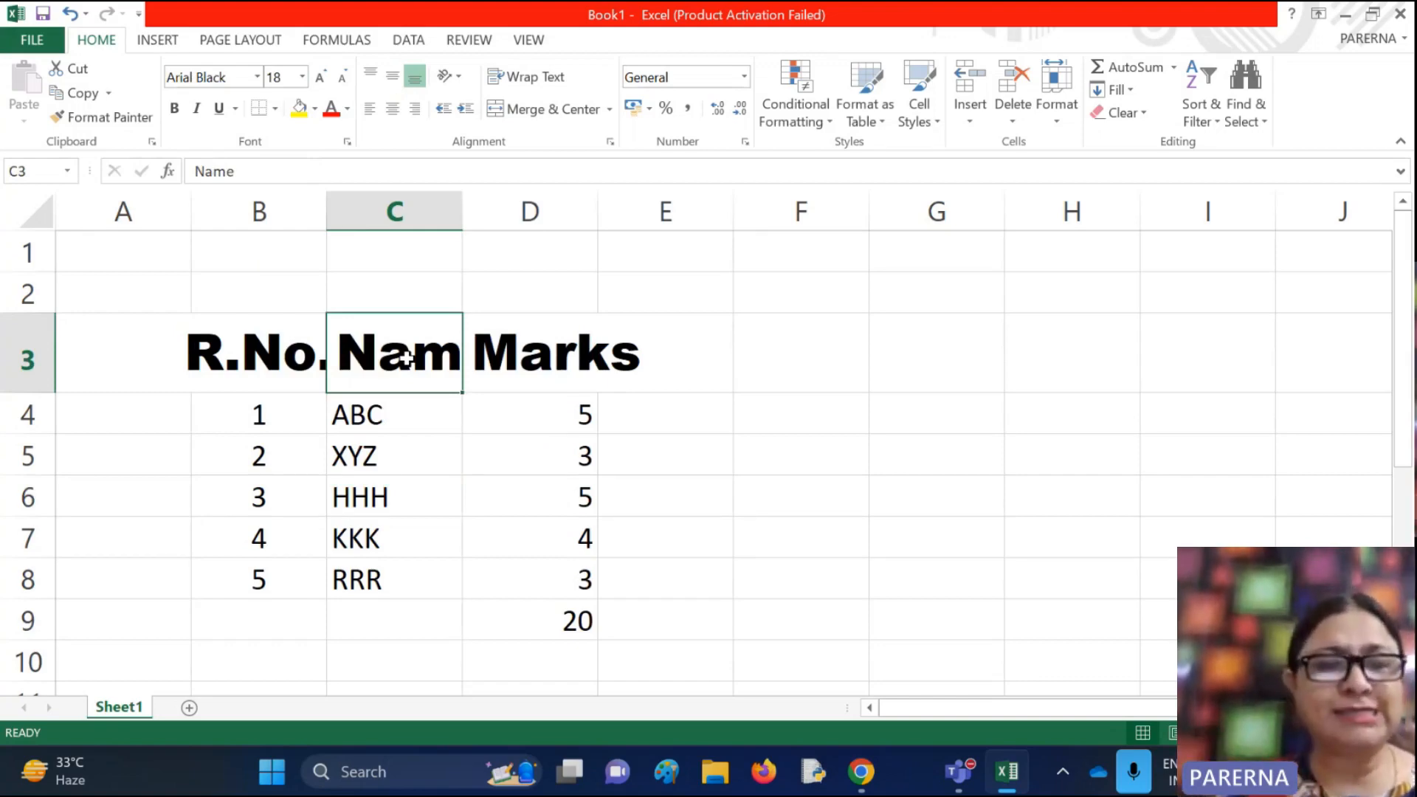
pyautogui.doubleClick(460, 215)
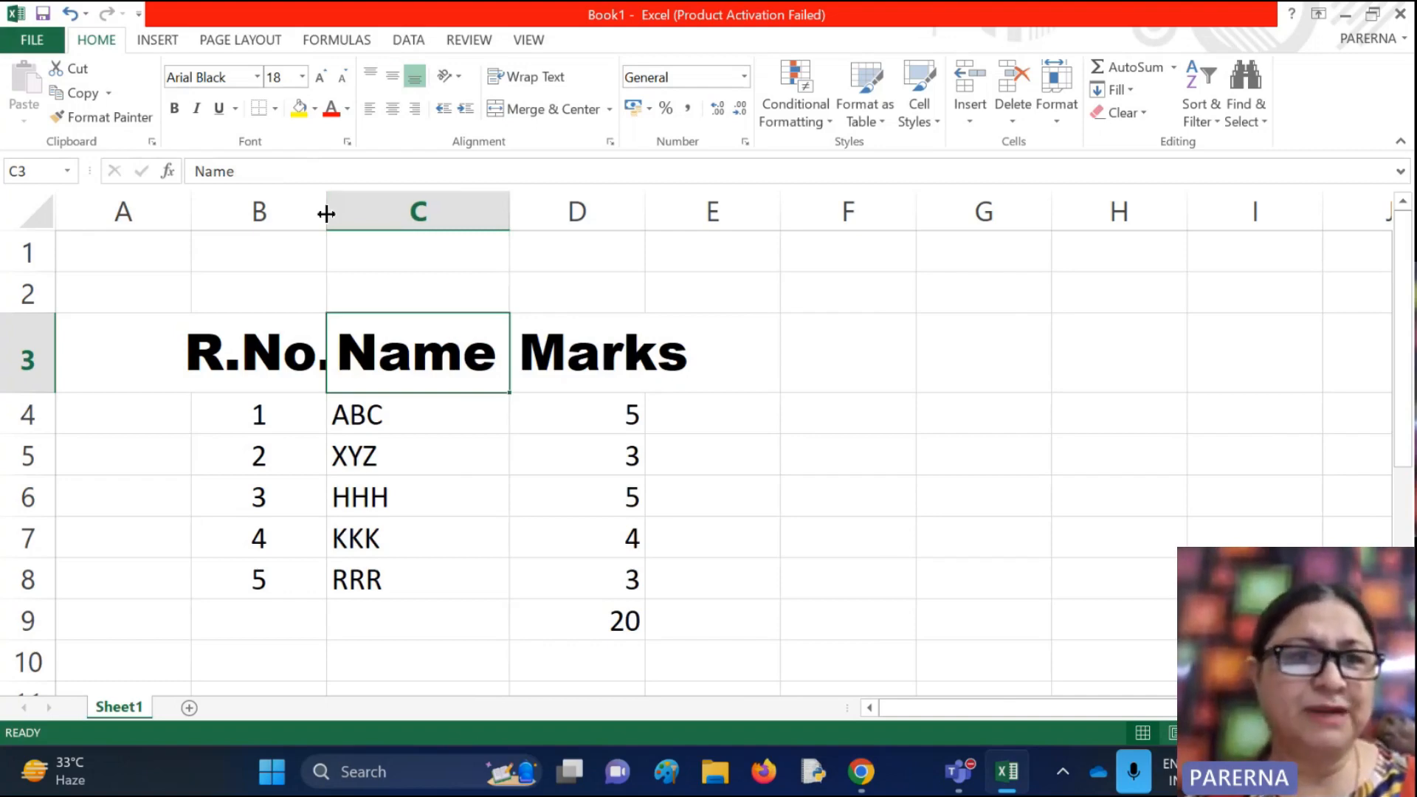
pyautogui.moveTo(326, 213); pyautogui.dragTo(376, 214)
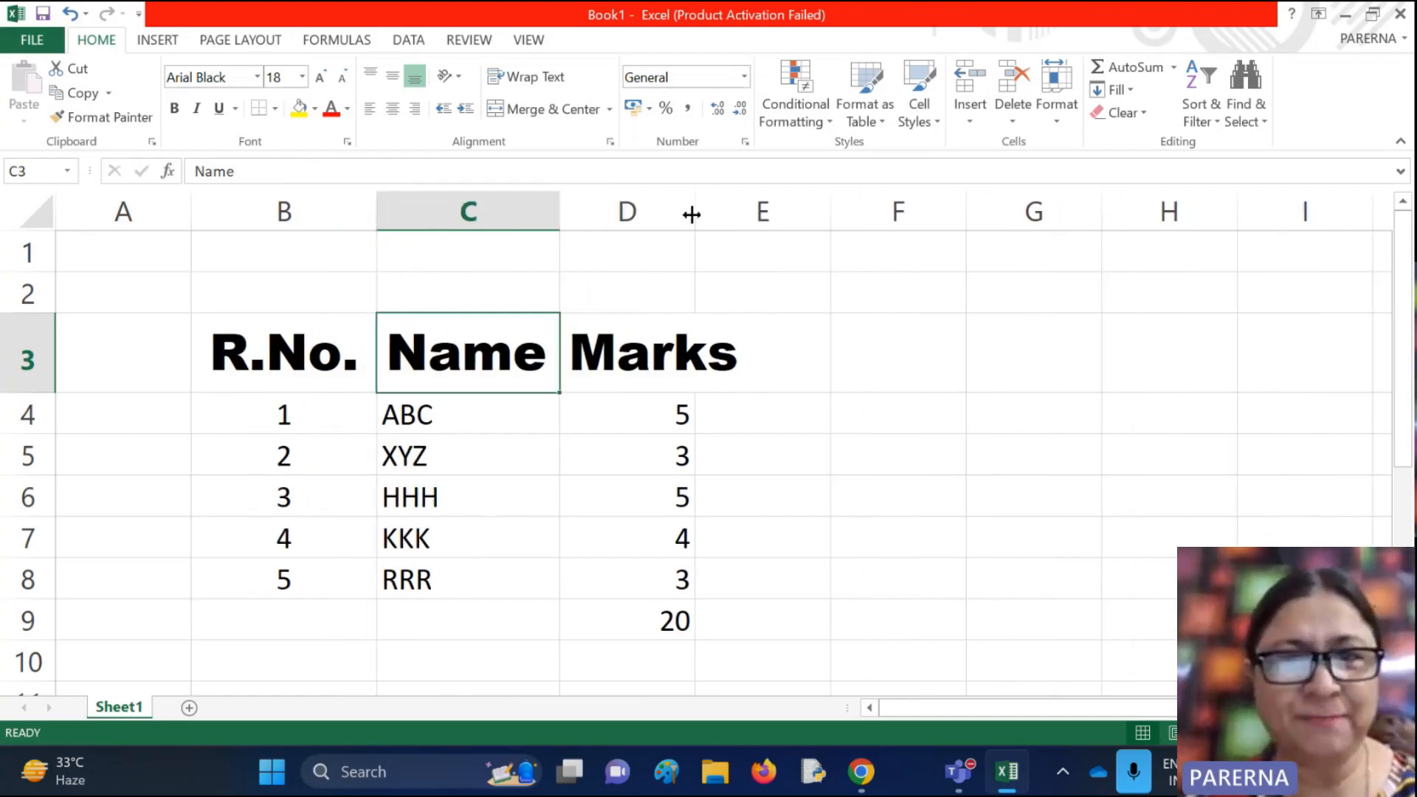
pyautogui.moveTo(780, 214); pyautogui.dragTo(787, 214)
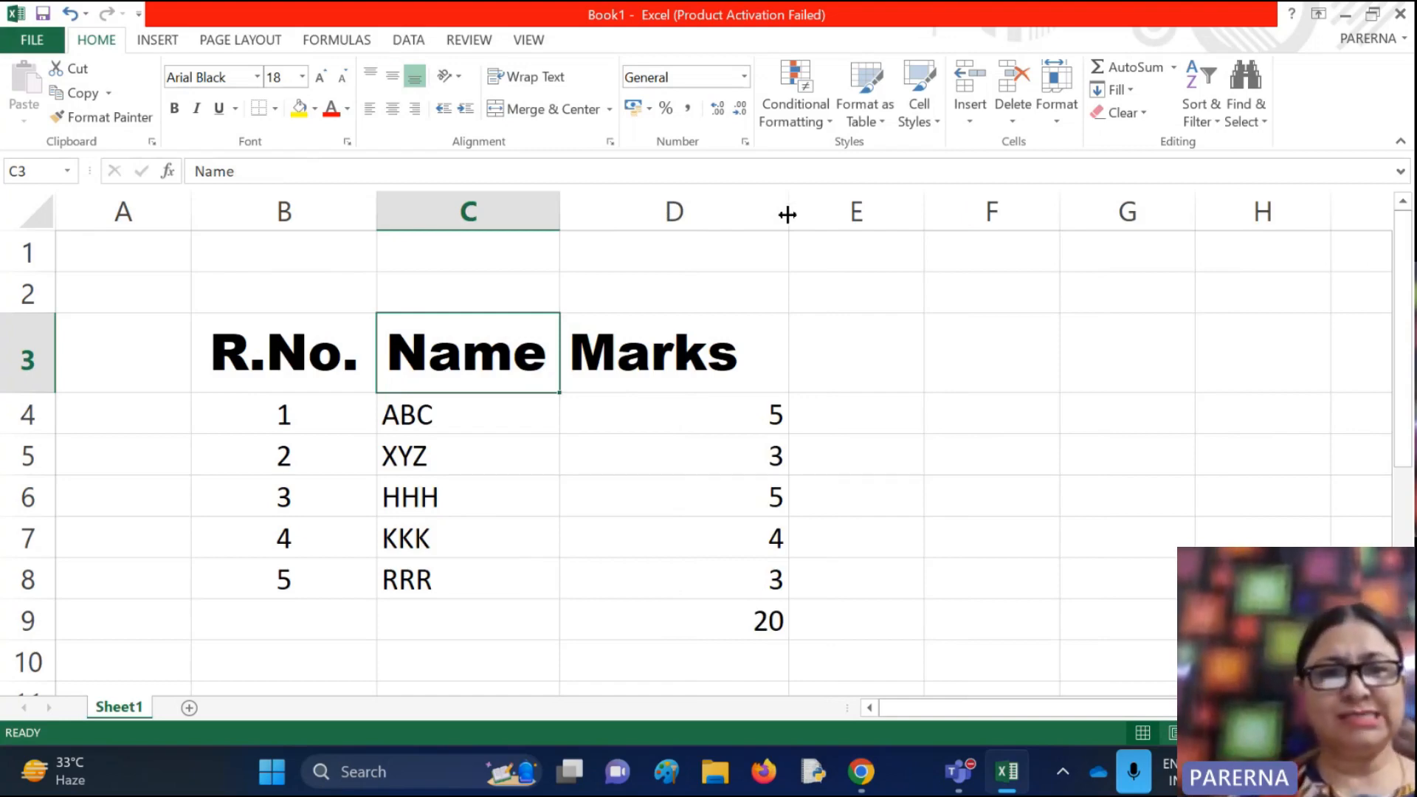
# Format the roll numbers in B4:B8 at size 14 with bold, italic and underline
pyautogui.click(357, 418)
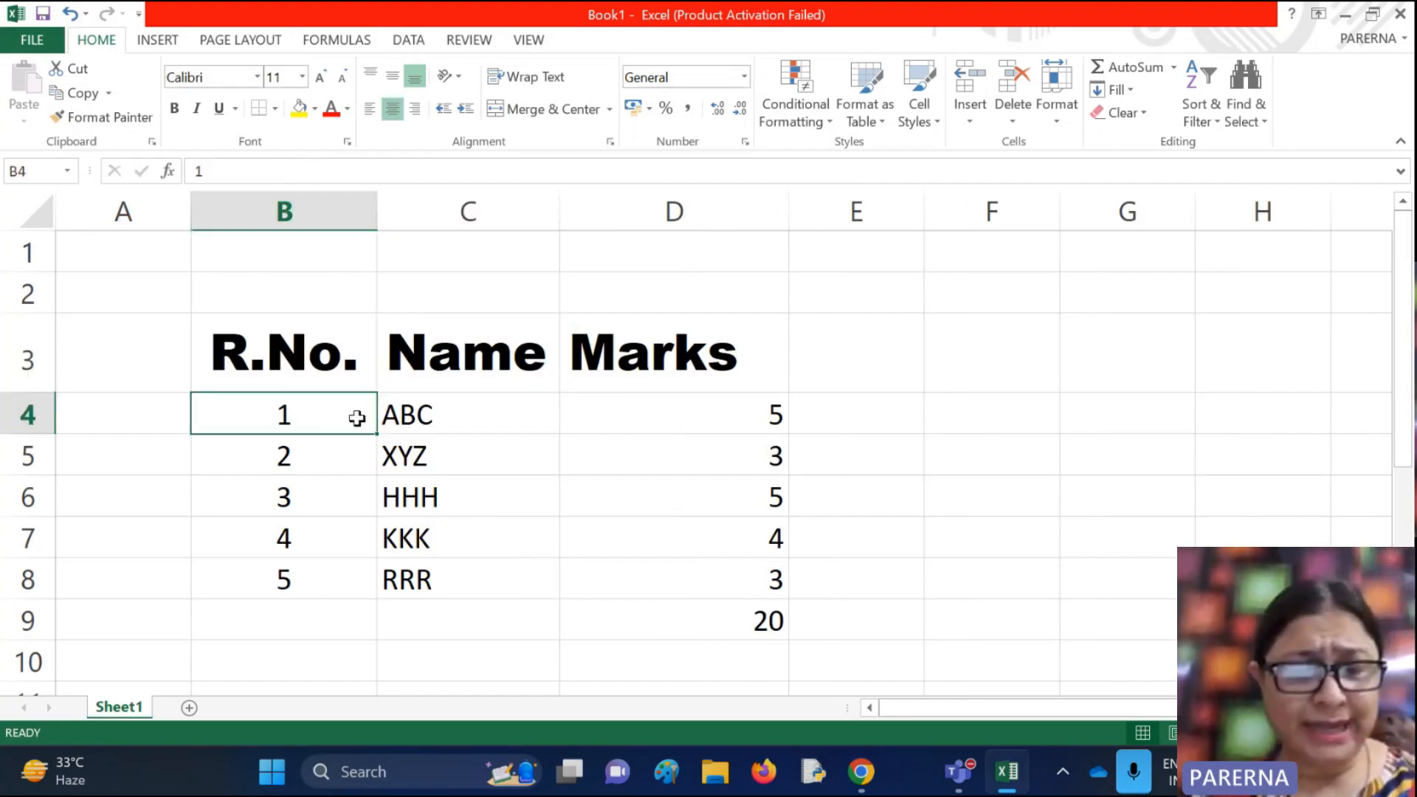
pyautogui.moveTo(356, 418); pyautogui.dragTo(341, 577)
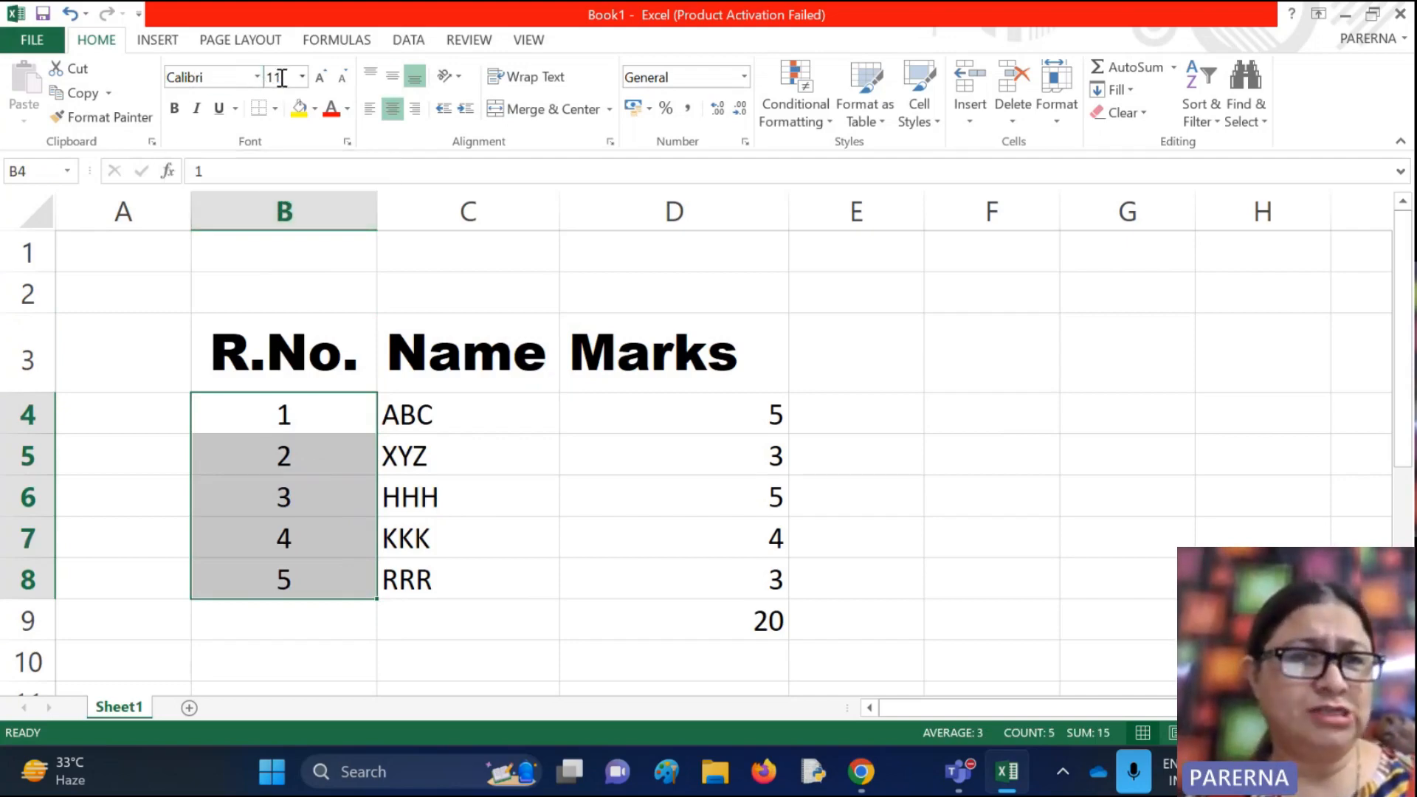
pyautogui.click(323, 78)
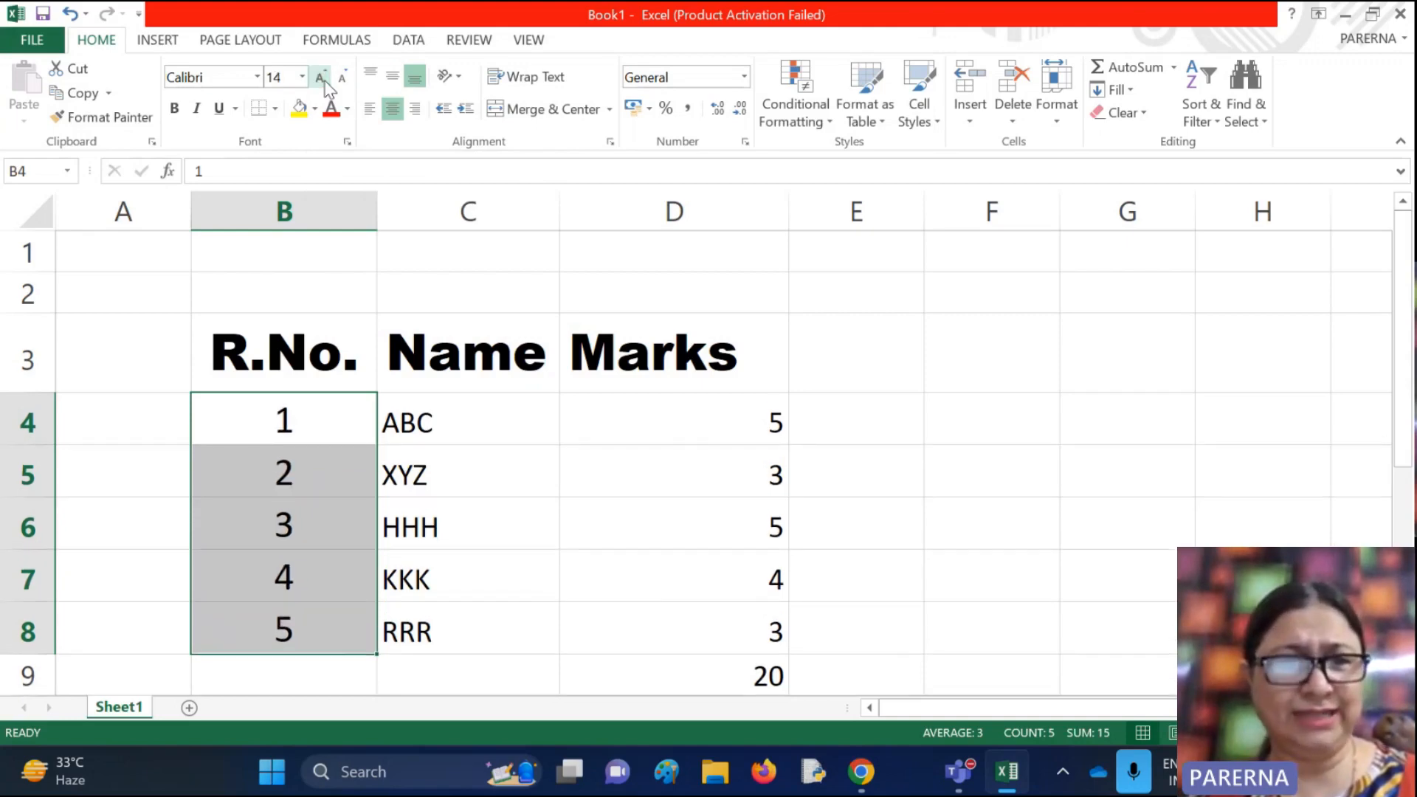
pyautogui.click(322, 78)
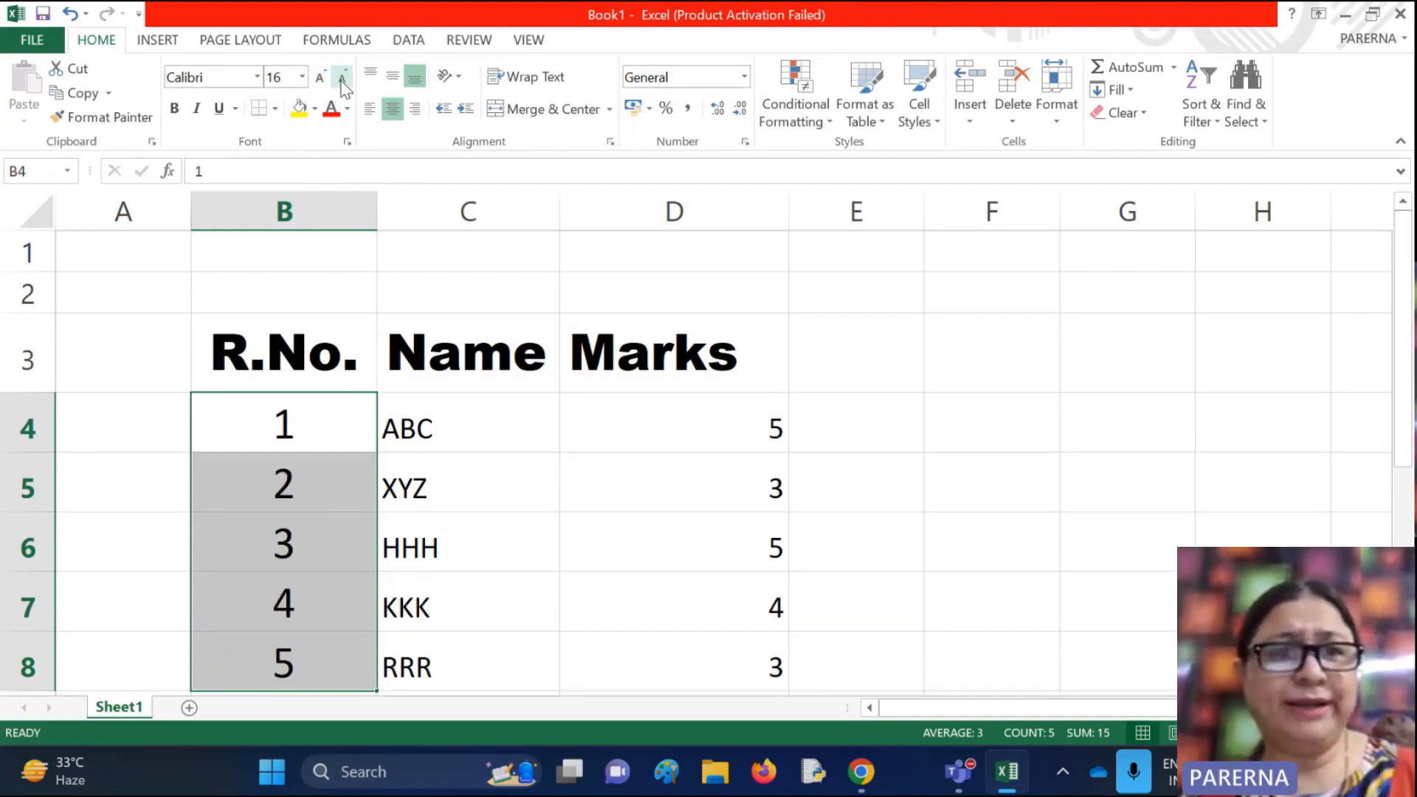
pyautogui.click(342, 81)
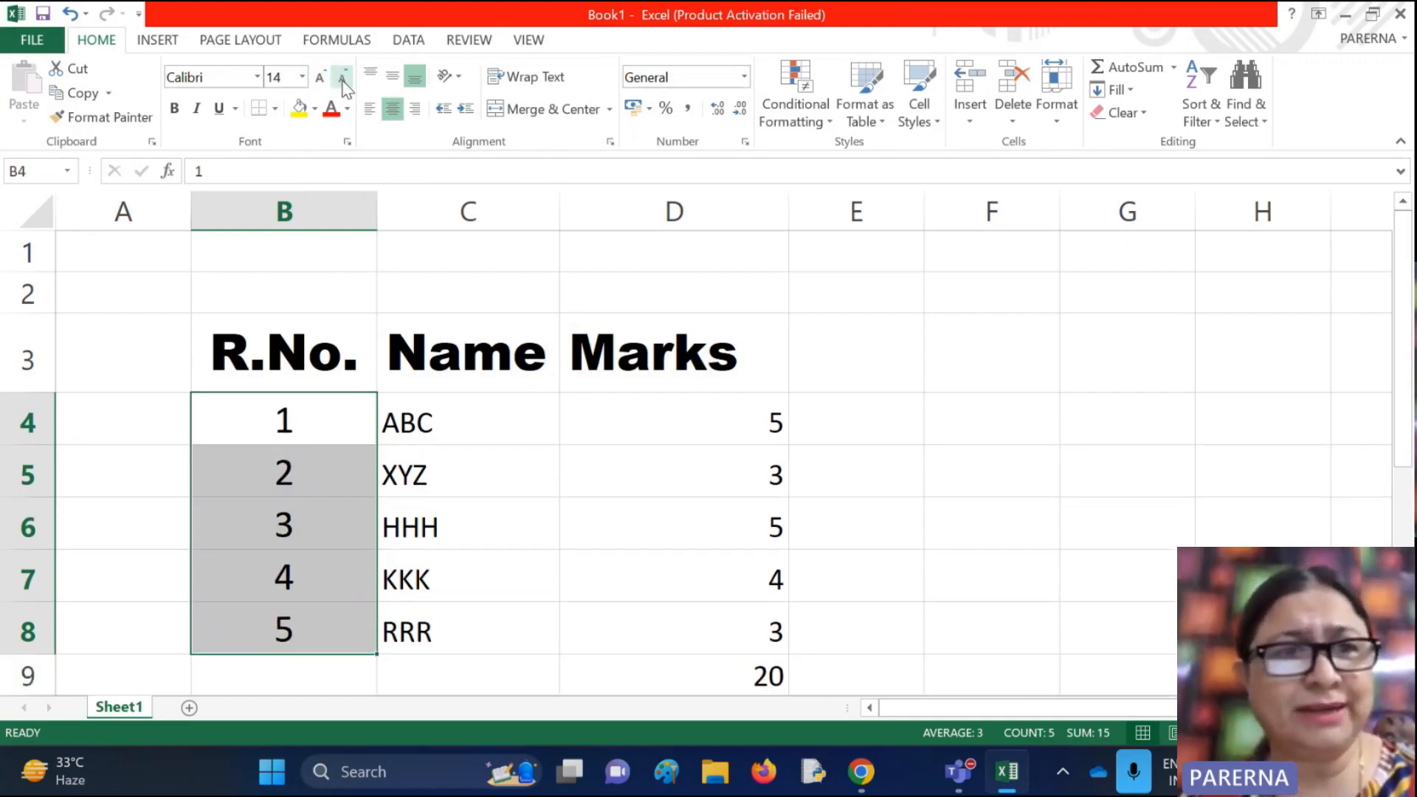
pyautogui.click(175, 109)
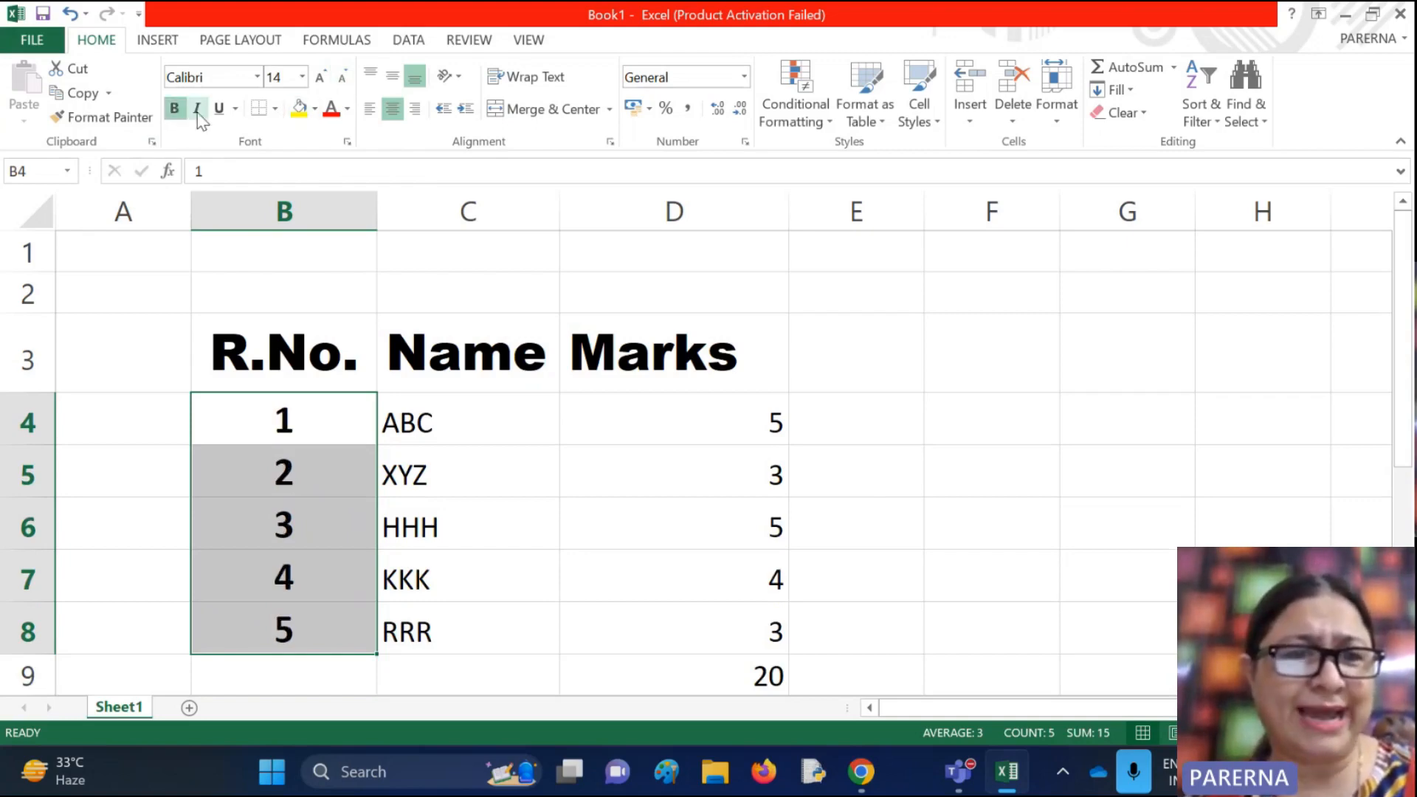
pyautogui.click(197, 112)
pyautogui.click(219, 115)
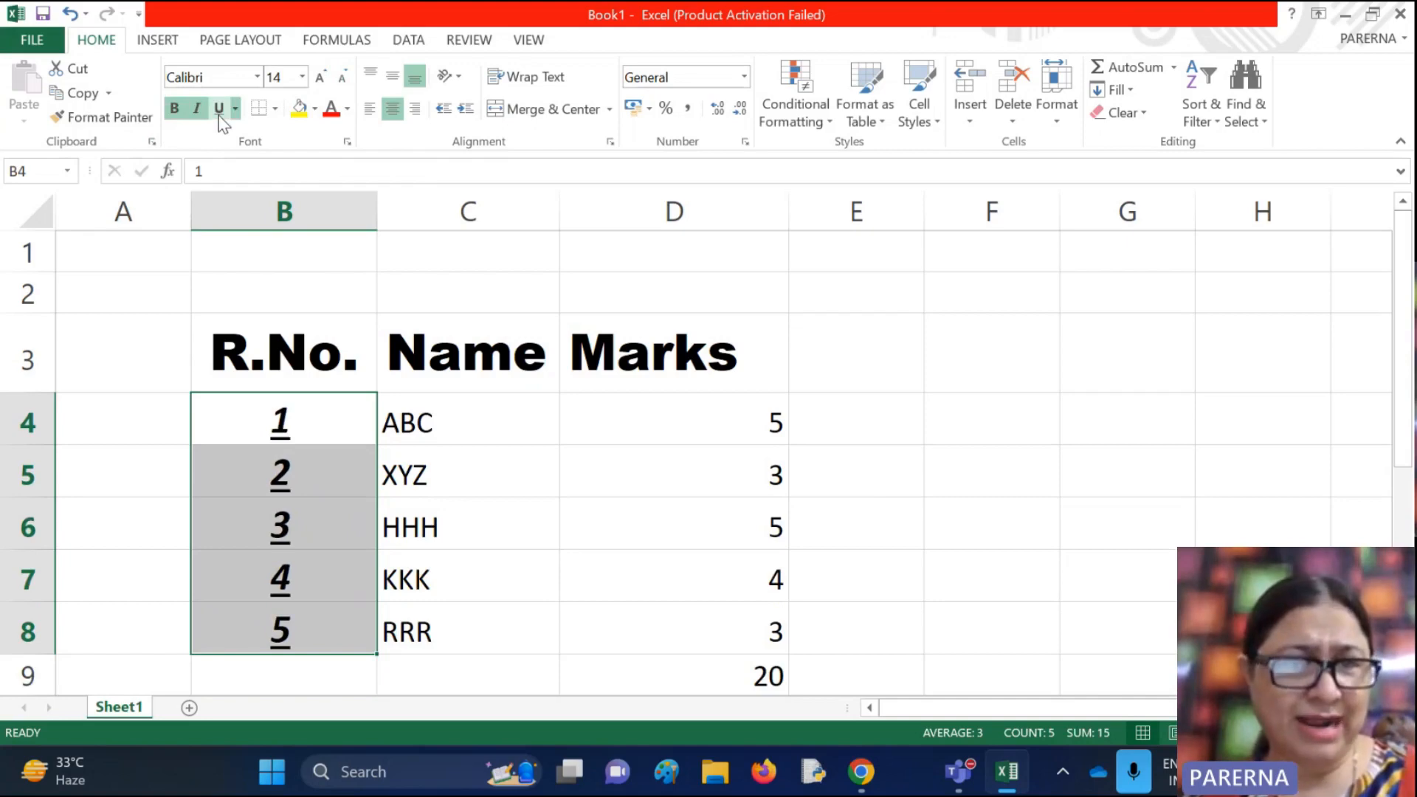
# Fill the roll number cells B4:B8 with yellow and colour their text dark blue
pyautogui.click(314, 110)
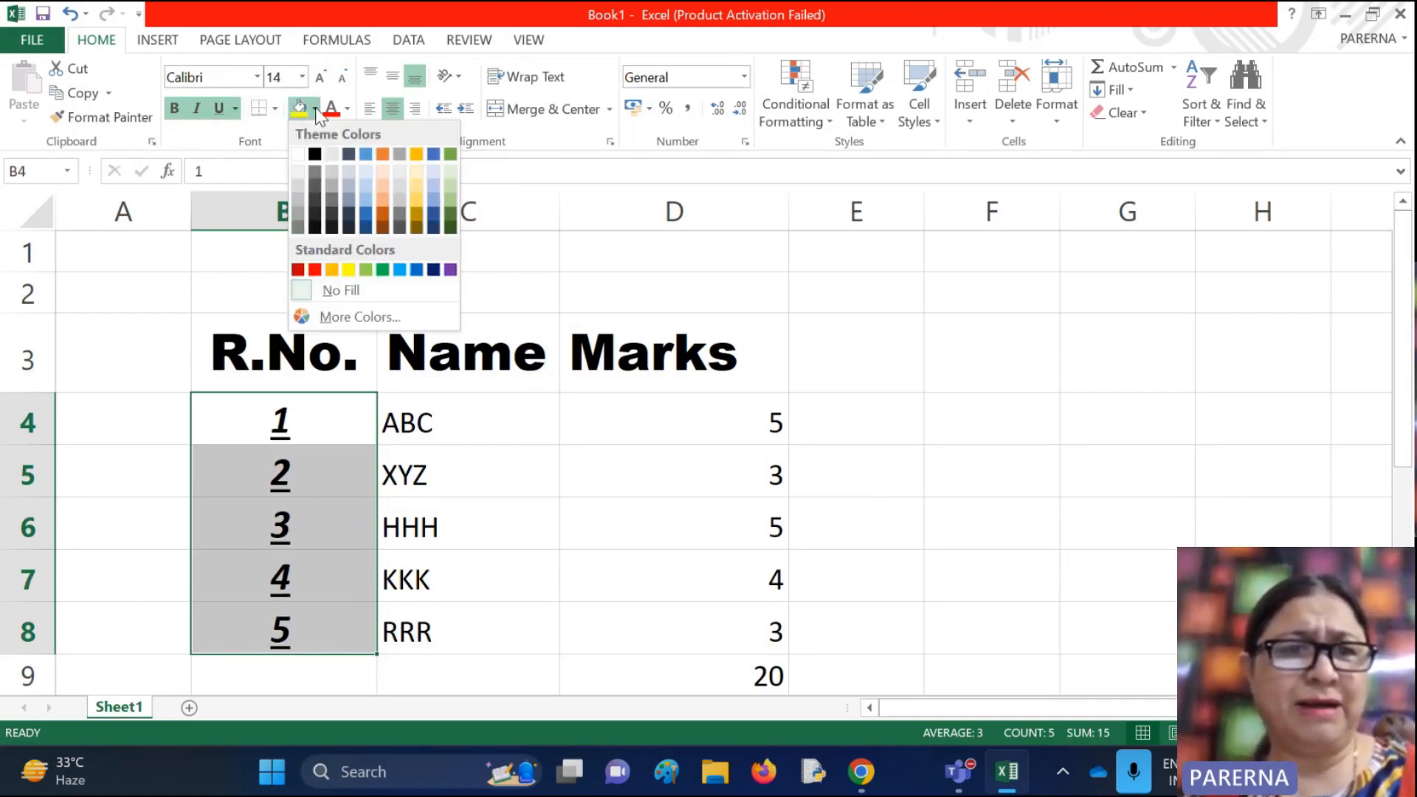
pyautogui.click(349, 268)
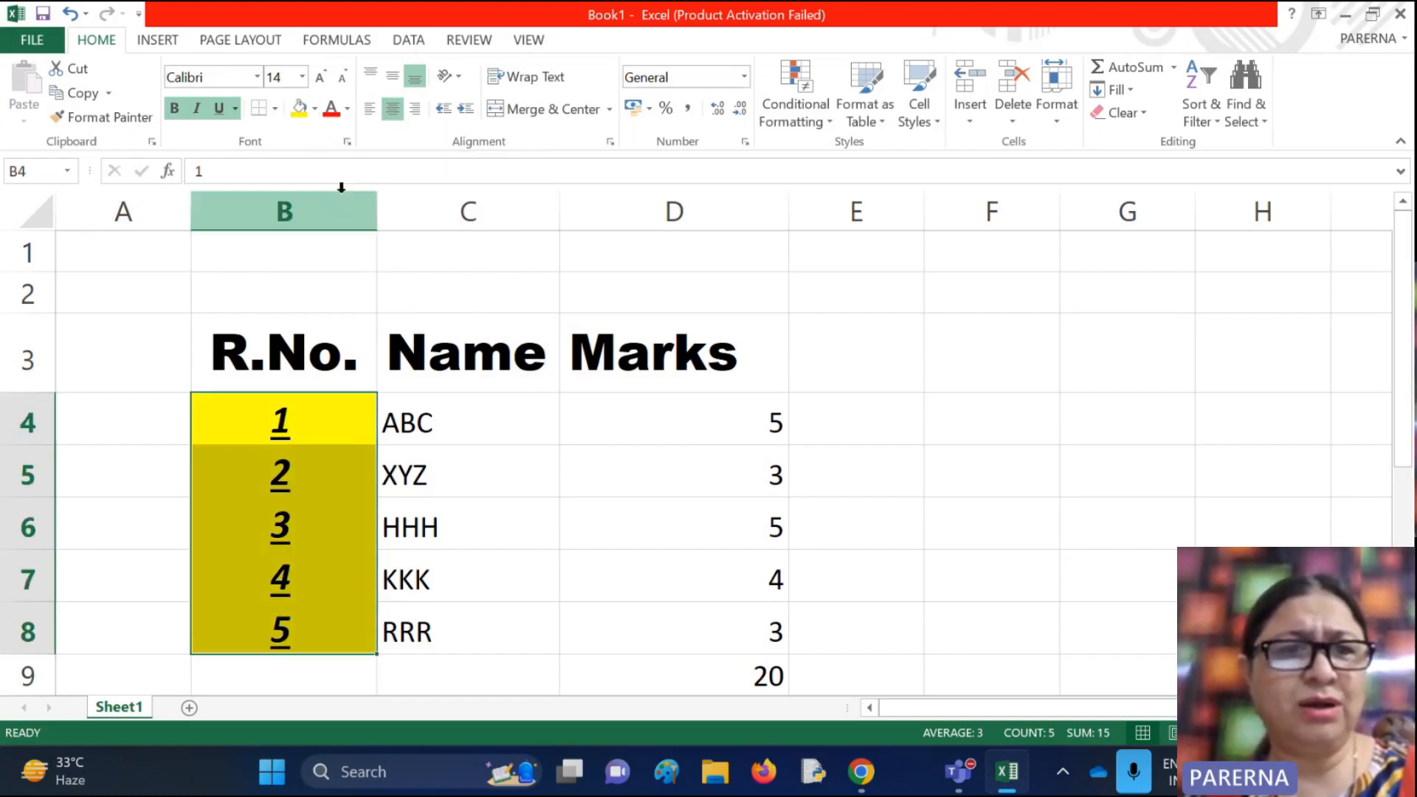
pyautogui.click(346, 108)
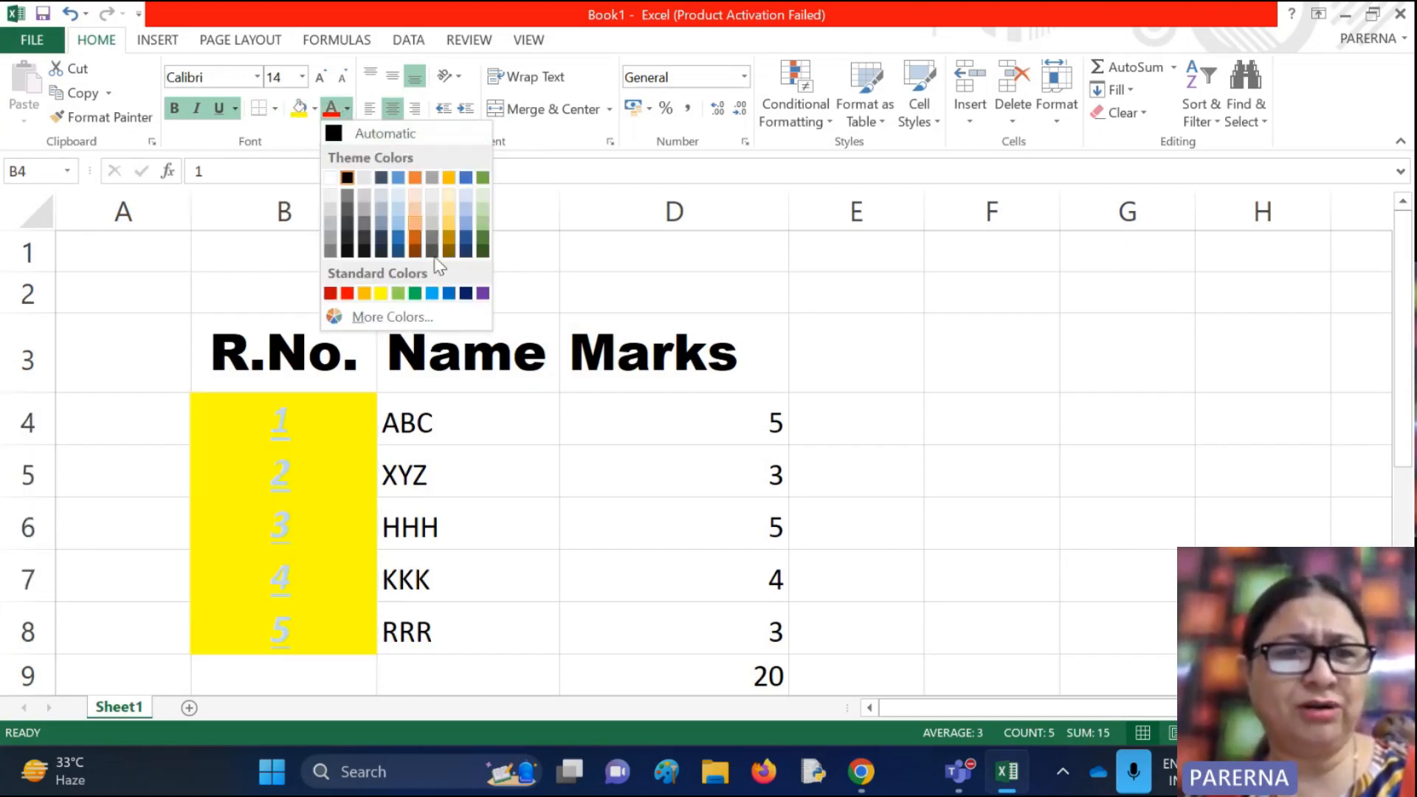
pyautogui.click(466, 293)
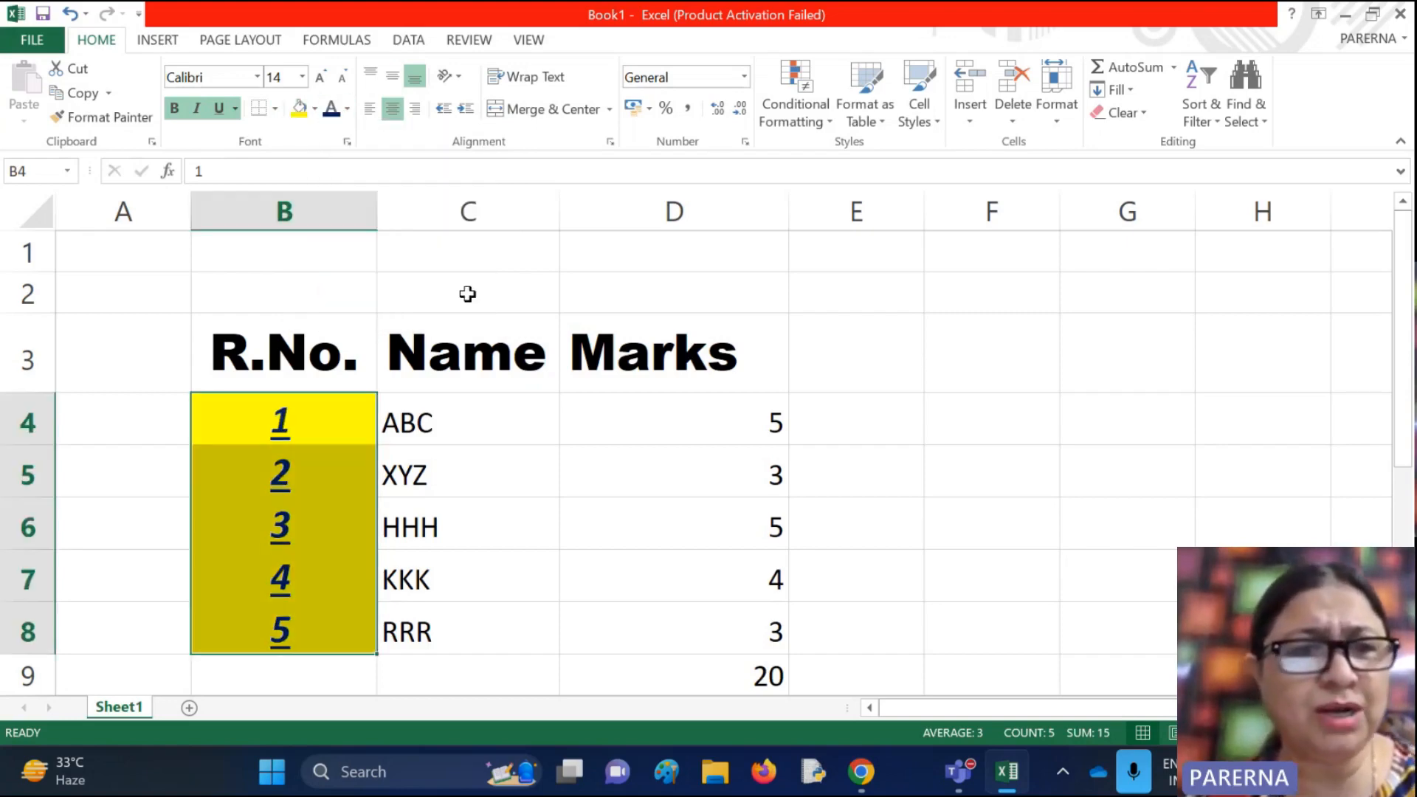
# Fill the names and marks in C4:D8 with light blue and colour their text red
pyautogui.click(451, 452)
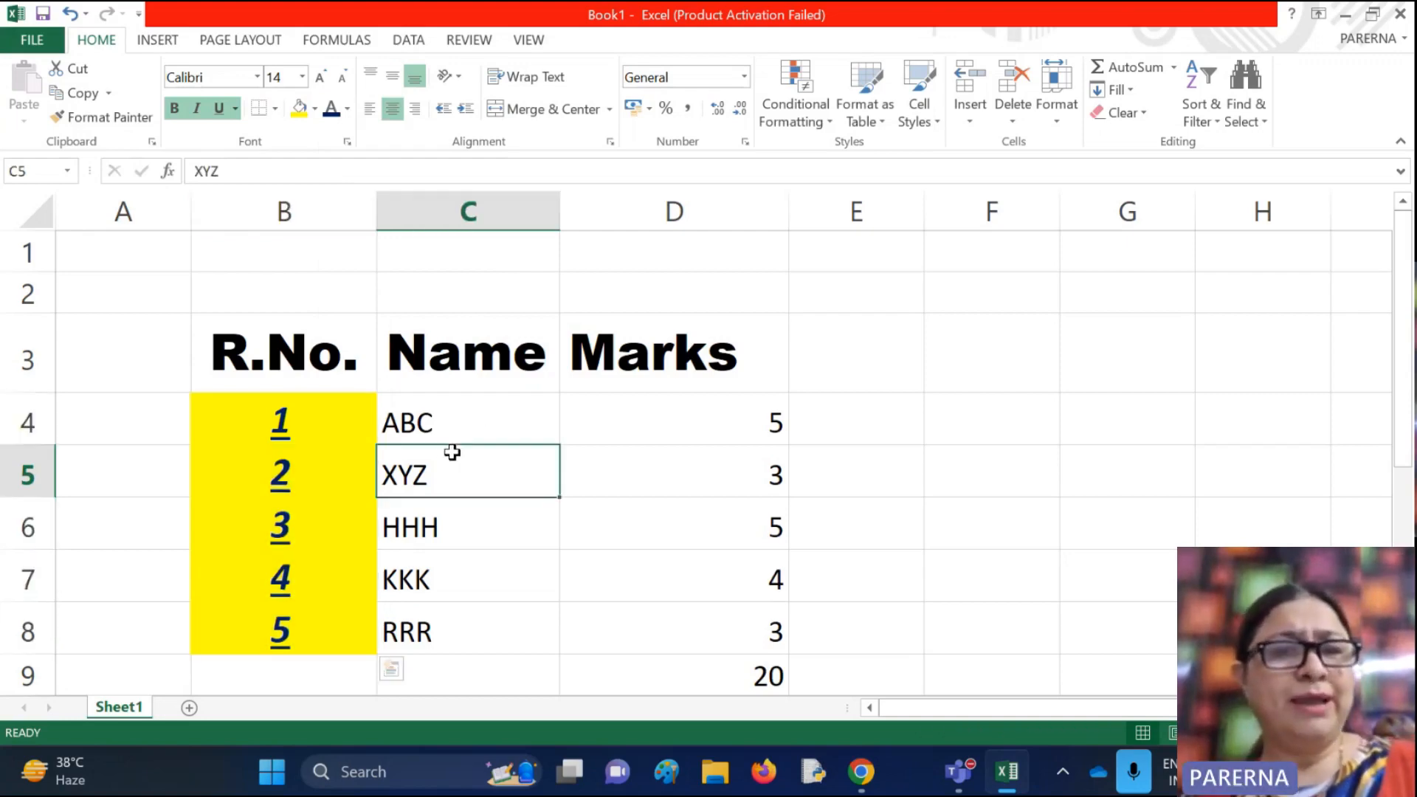
pyautogui.moveTo(465, 419); pyautogui.dragTo(729, 635)
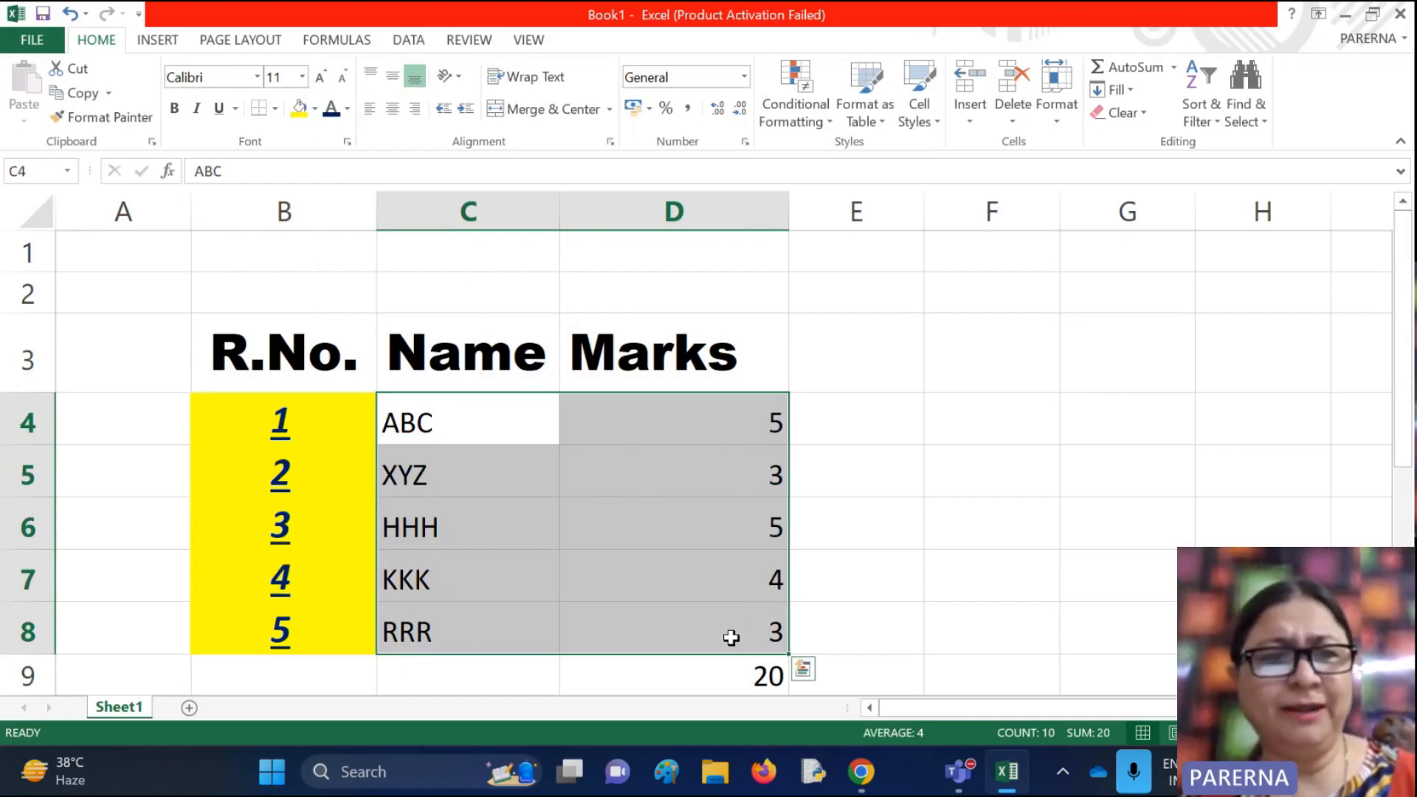
pyautogui.click(315, 108)
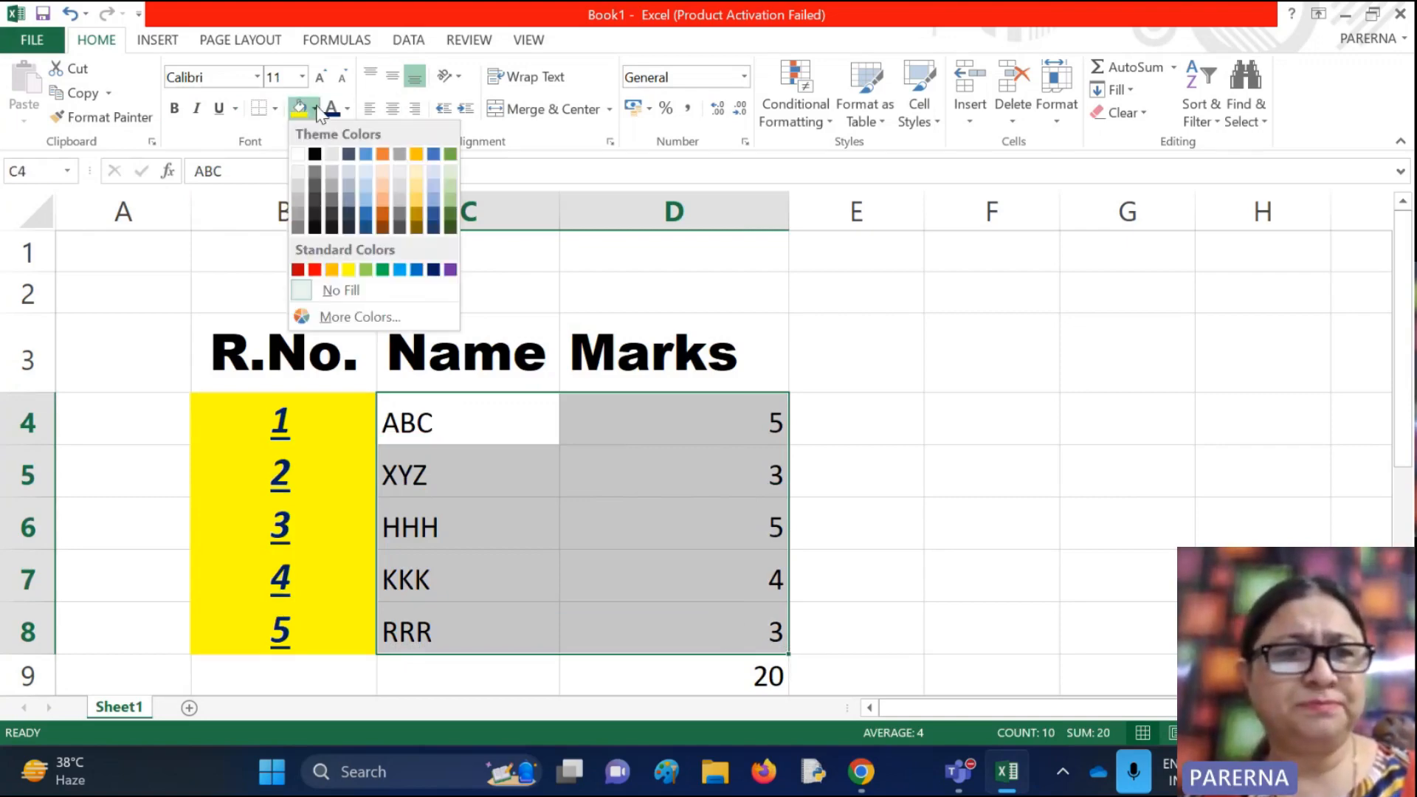
pyautogui.click(368, 201)
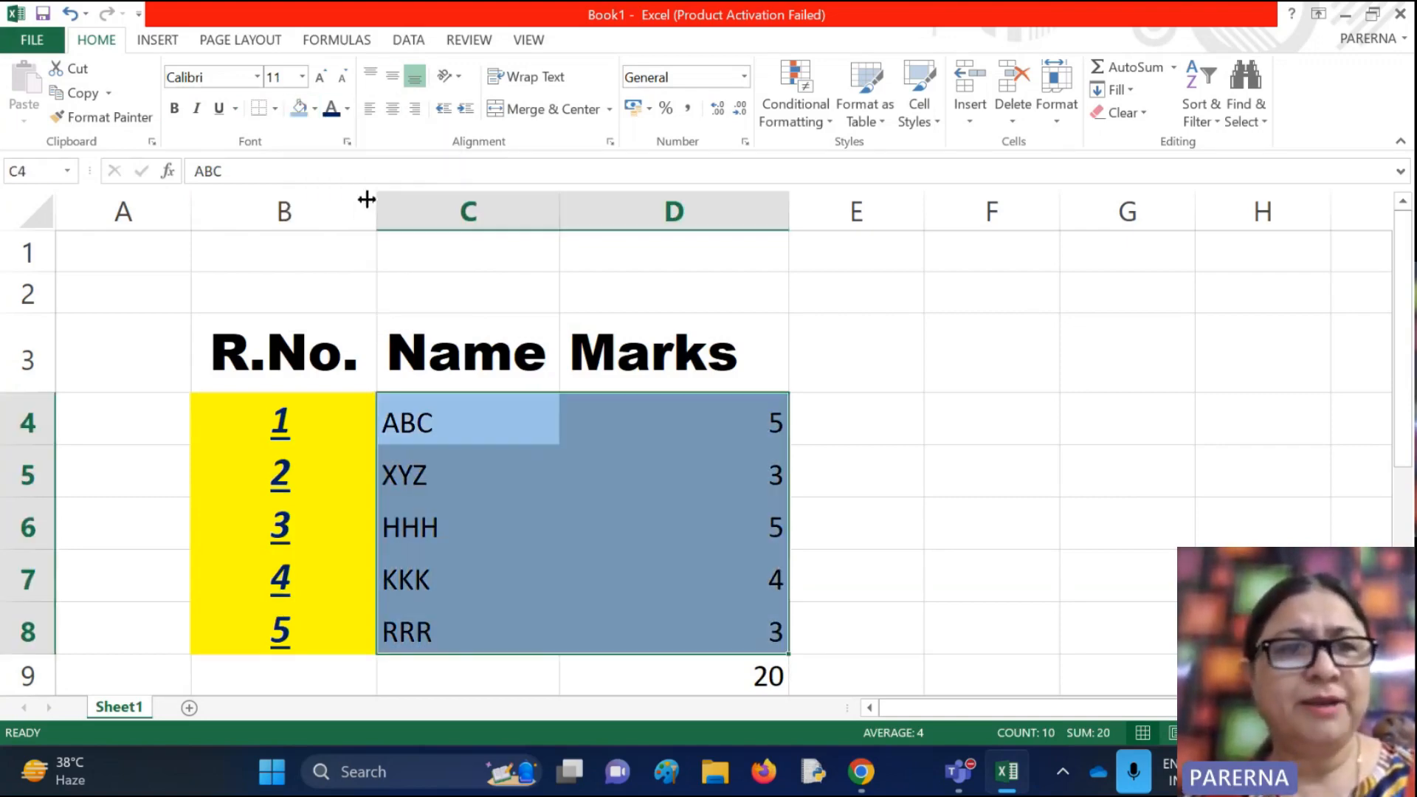
pyautogui.click(348, 110)
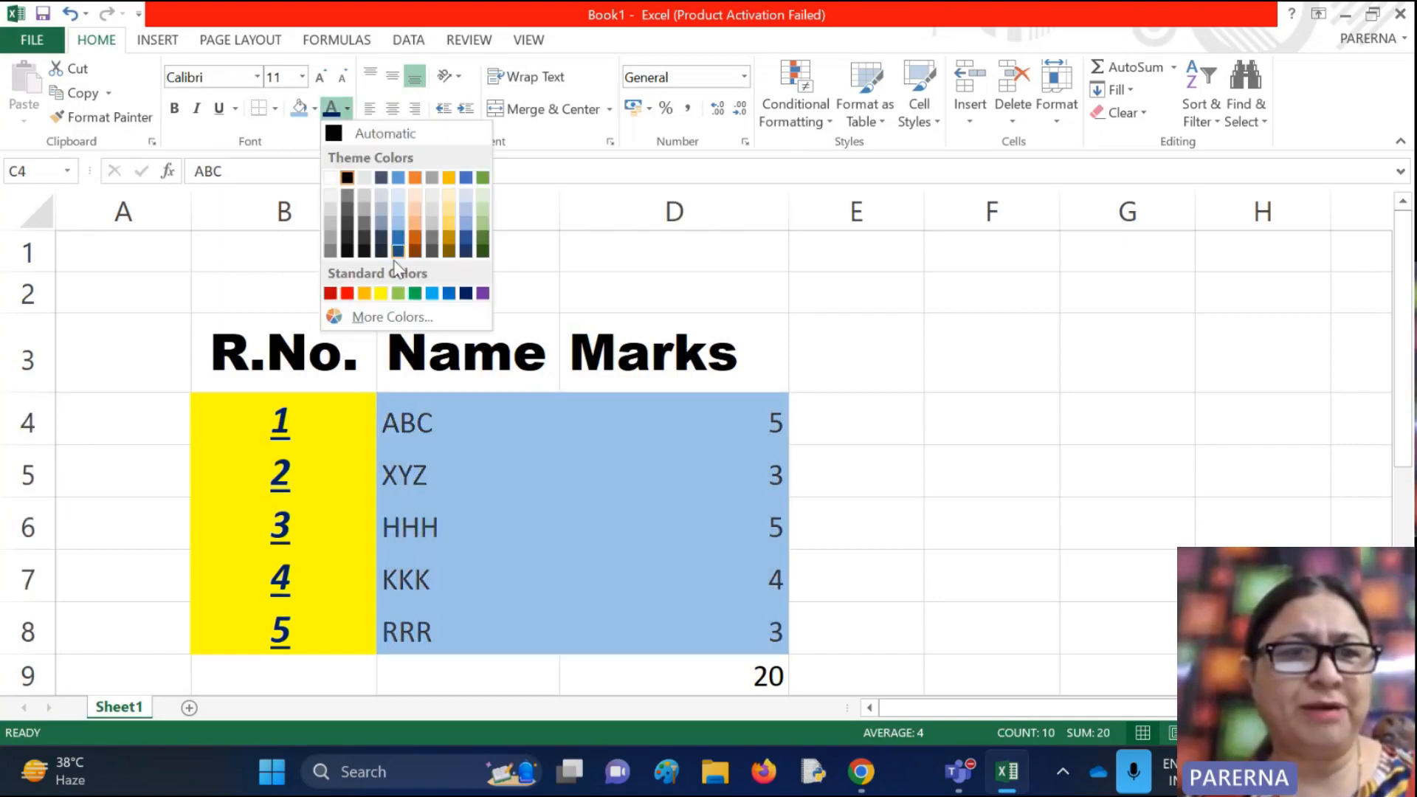
pyautogui.click(346, 293)
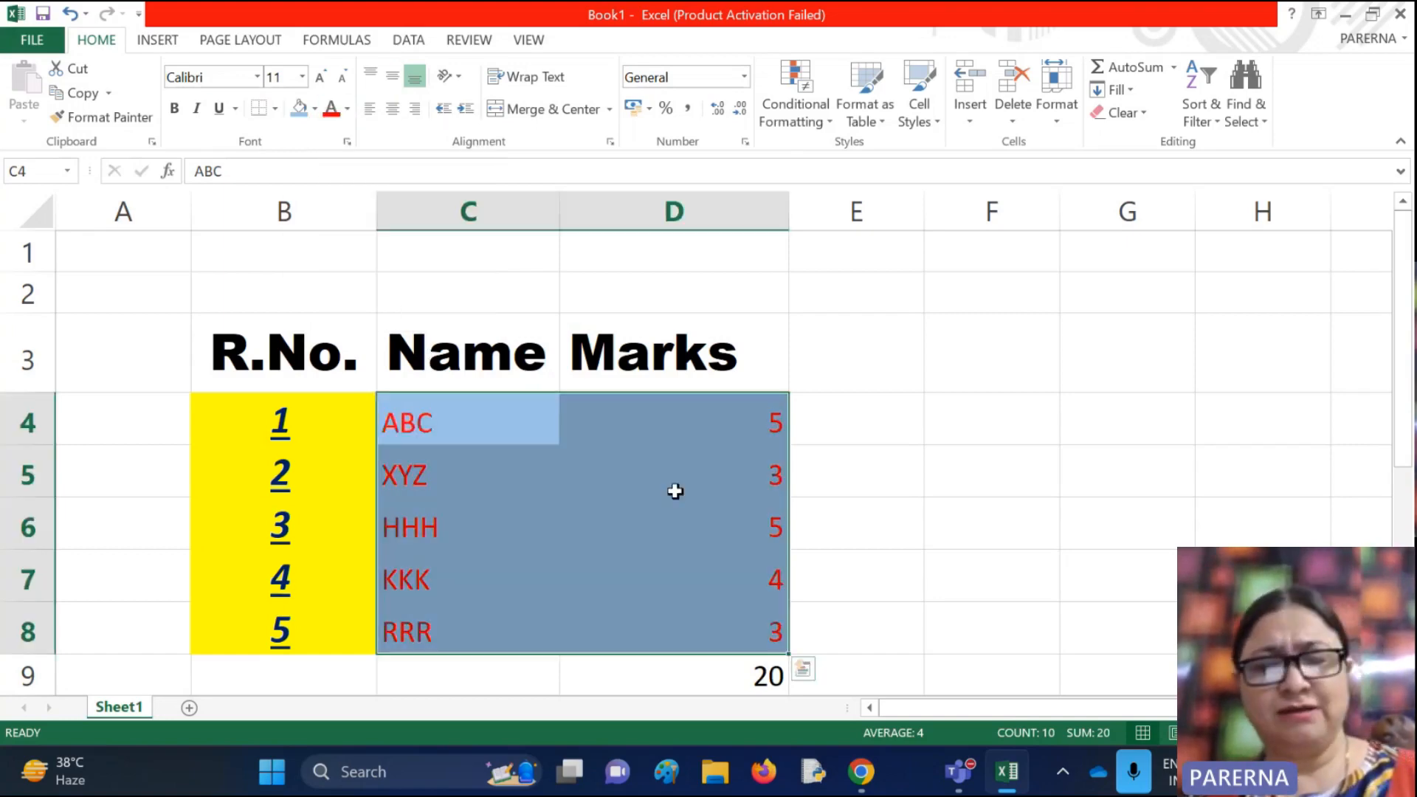
# Give the total in D9 a light orange fill and bold, dark green text
pyautogui.click(714, 668)
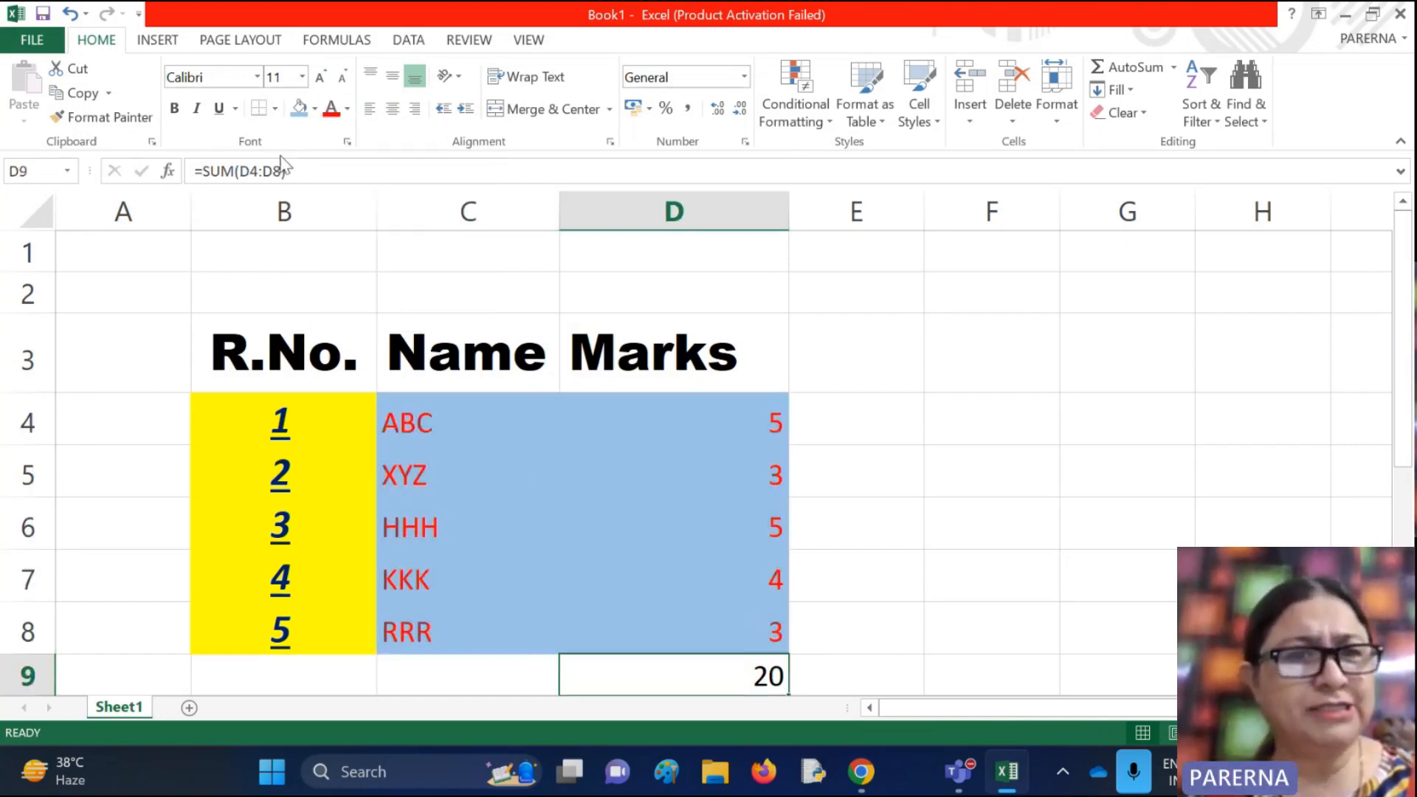
pyautogui.click(315, 109)
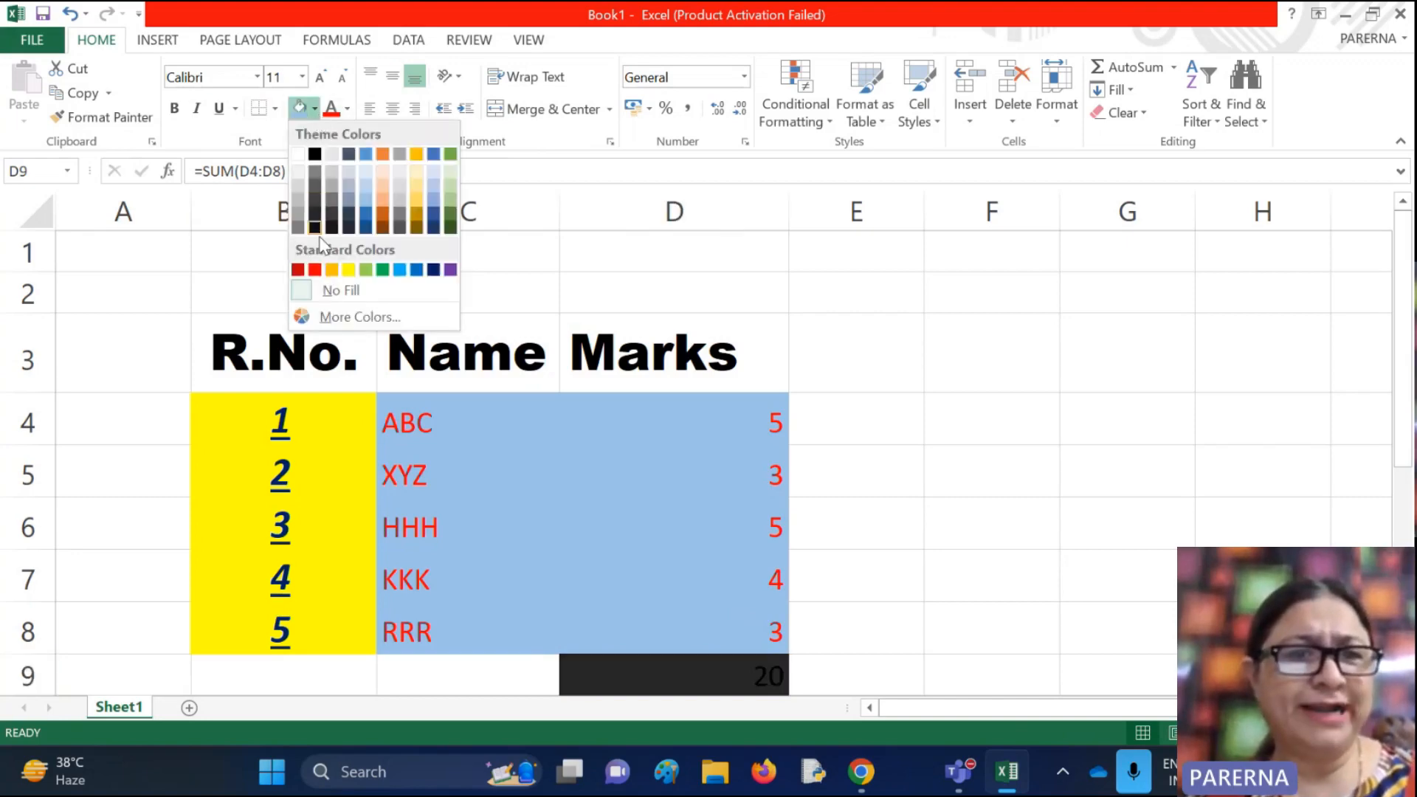
pyautogui.click(381, 201)
pyautogui.click(346, 109)
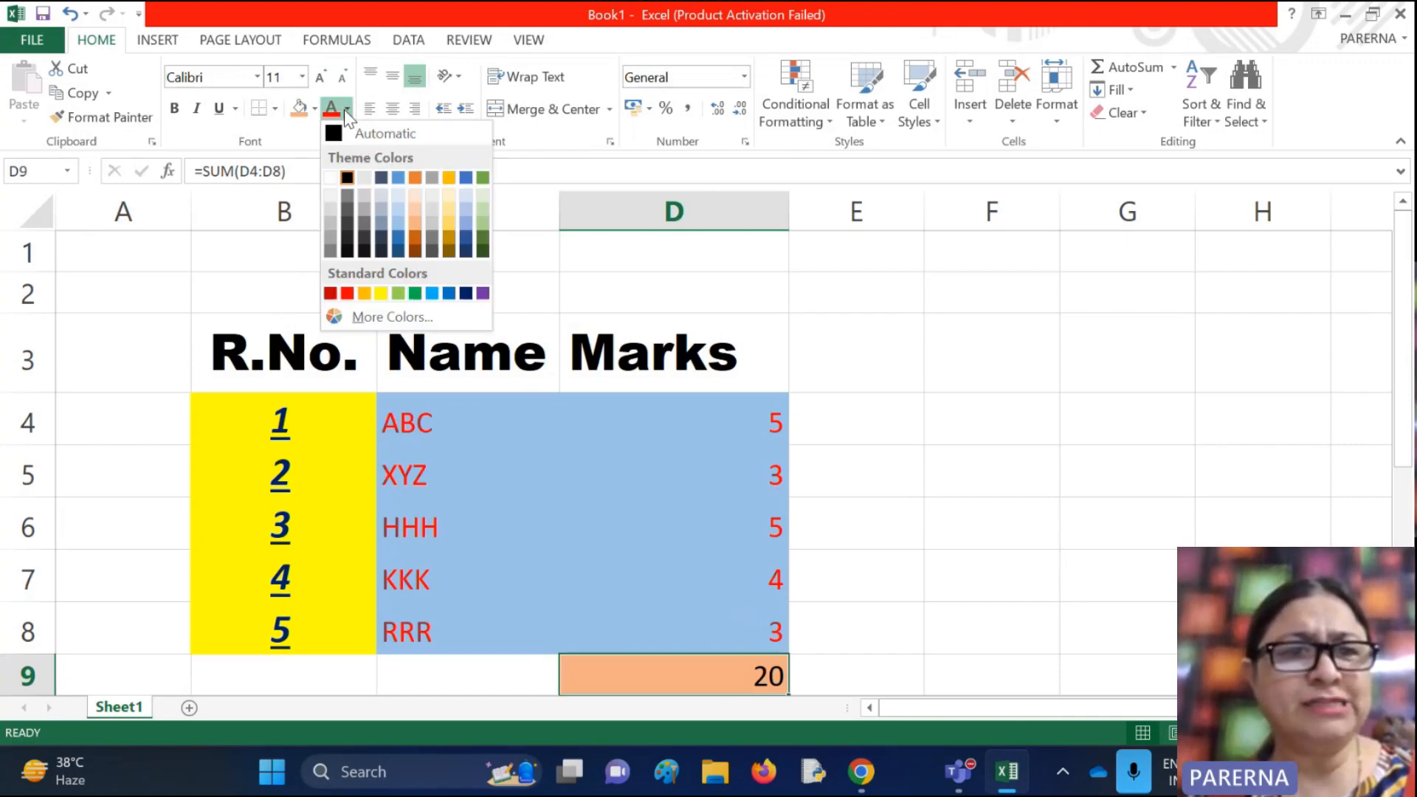
pyautogui.click(484, 245)
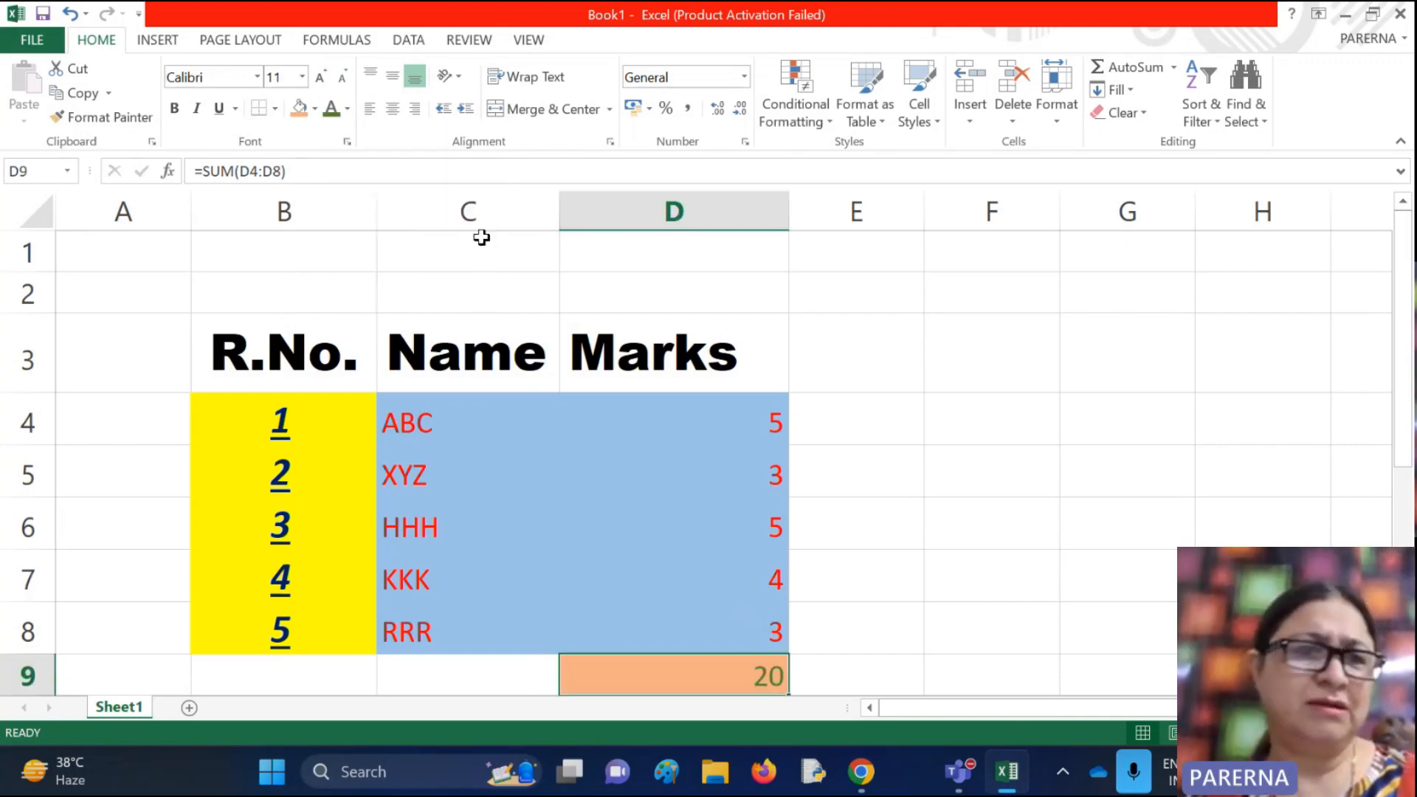
pyautogui.click(176, 115)
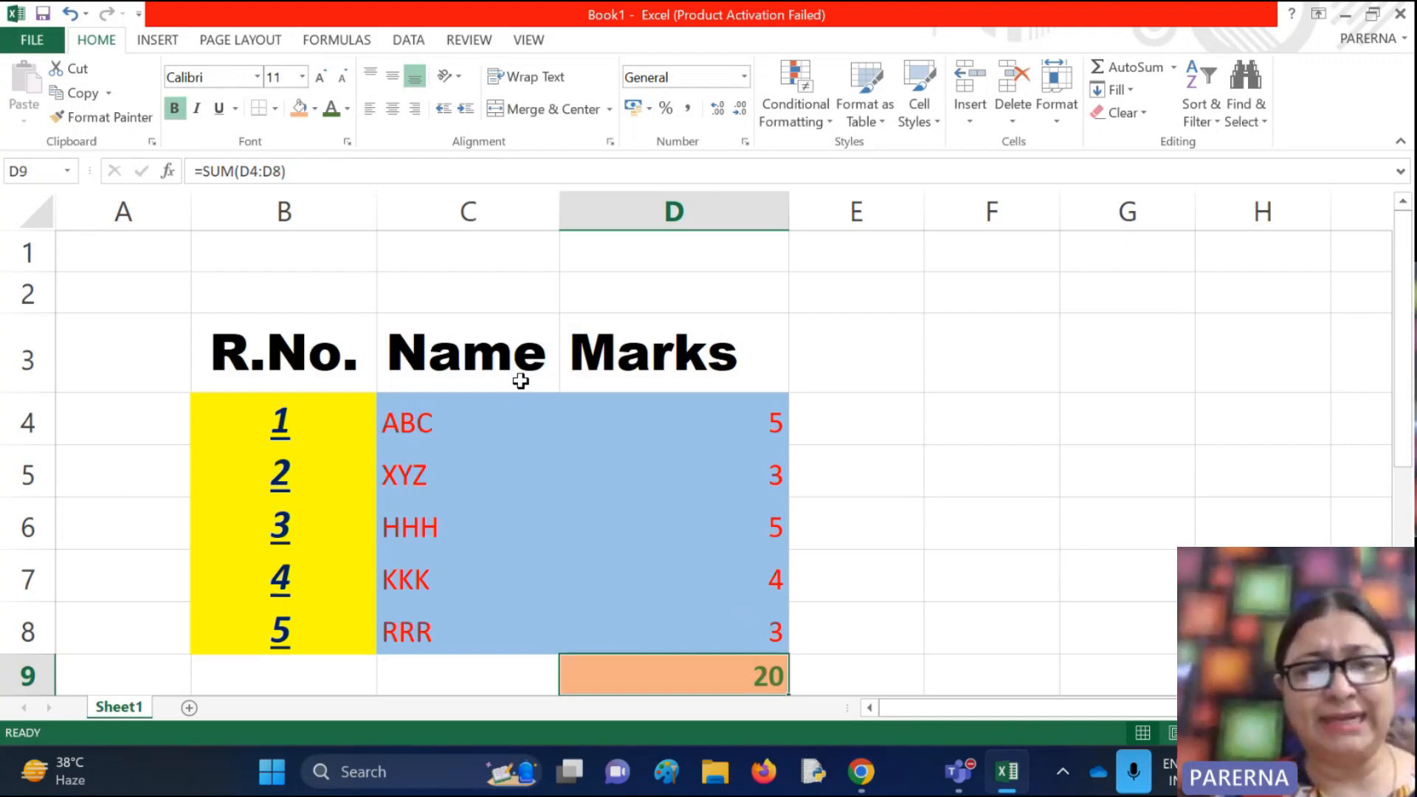
pyautogui.click(339, 444)
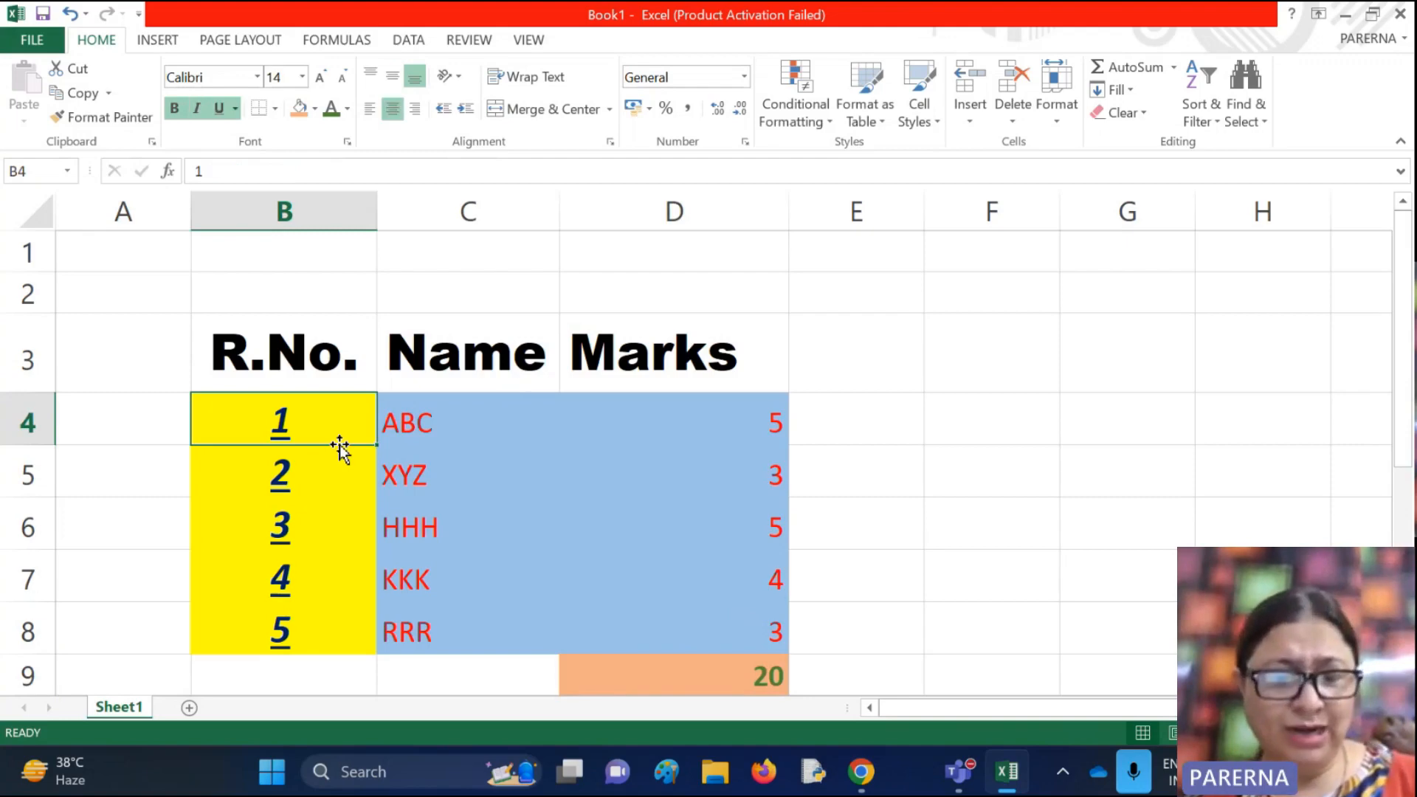
pyautogui.moveTo(339, 444); pyautogui.dragTo(690, 579)
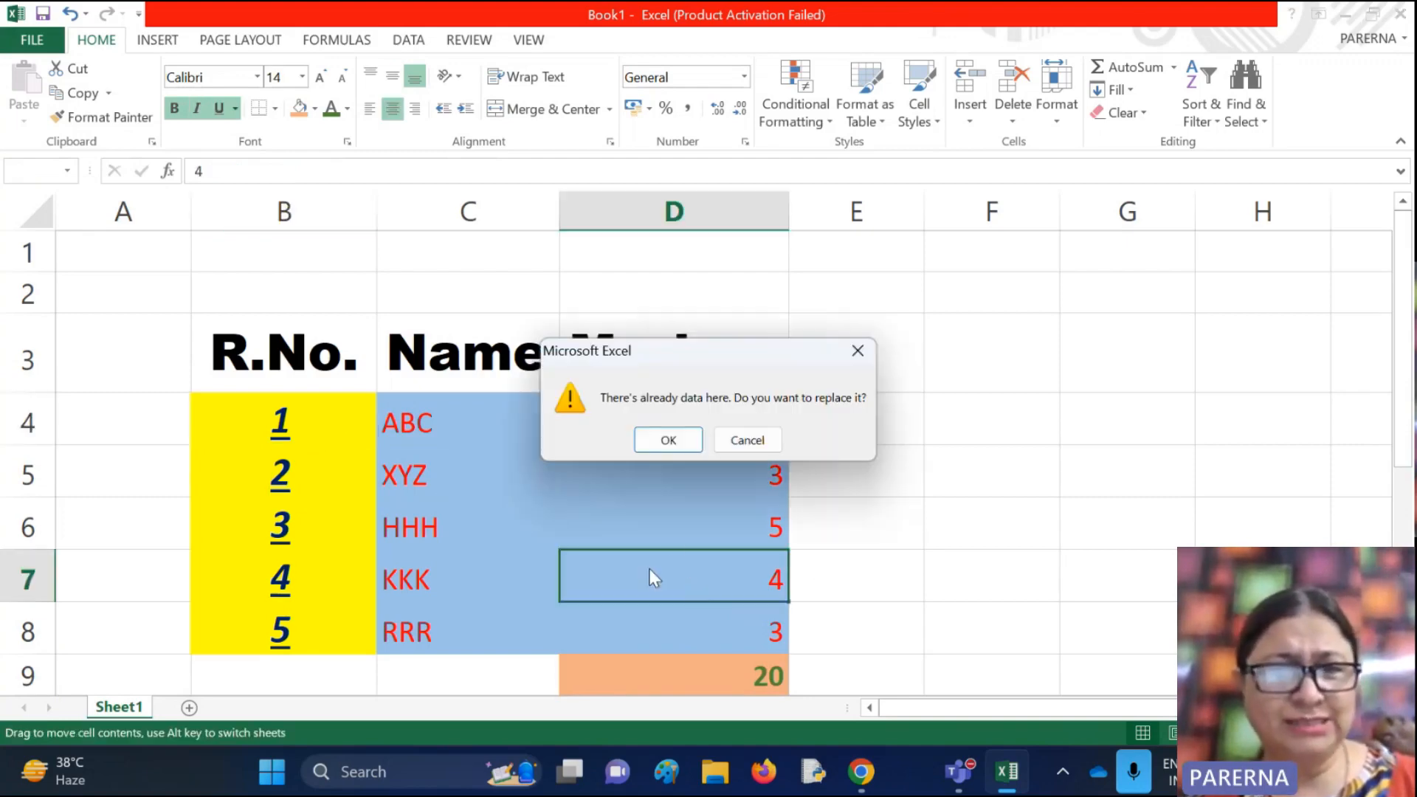
pyautogui.click(746, 439)
pyautogui.click(749, 432)
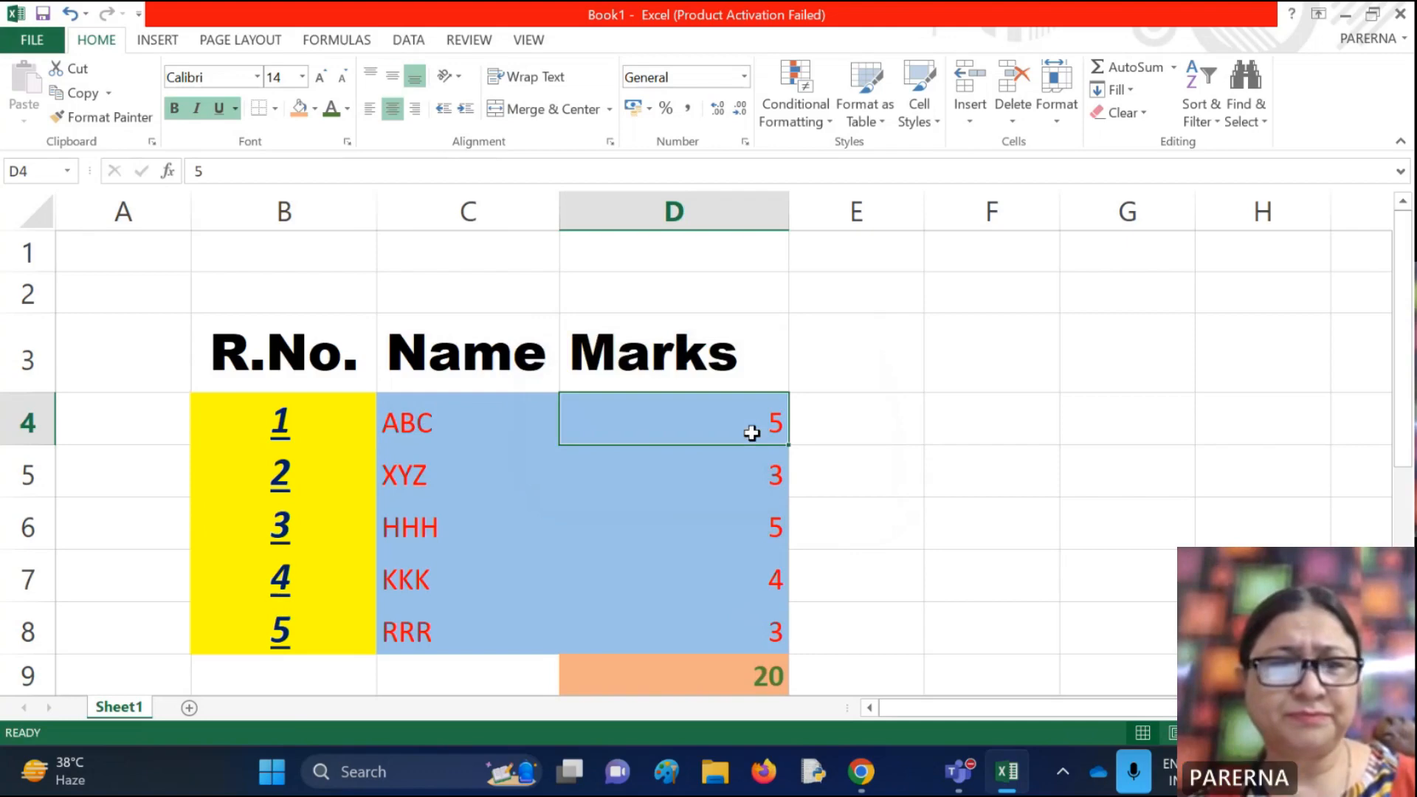
# Apply outside borders around the student data in B4:D8, leaving out the headings and the total
pyautogui.click(314, 413)
pyautogui.hotkey('shift', 'Right')
pyautogui.hotkey('shift', 'Right')
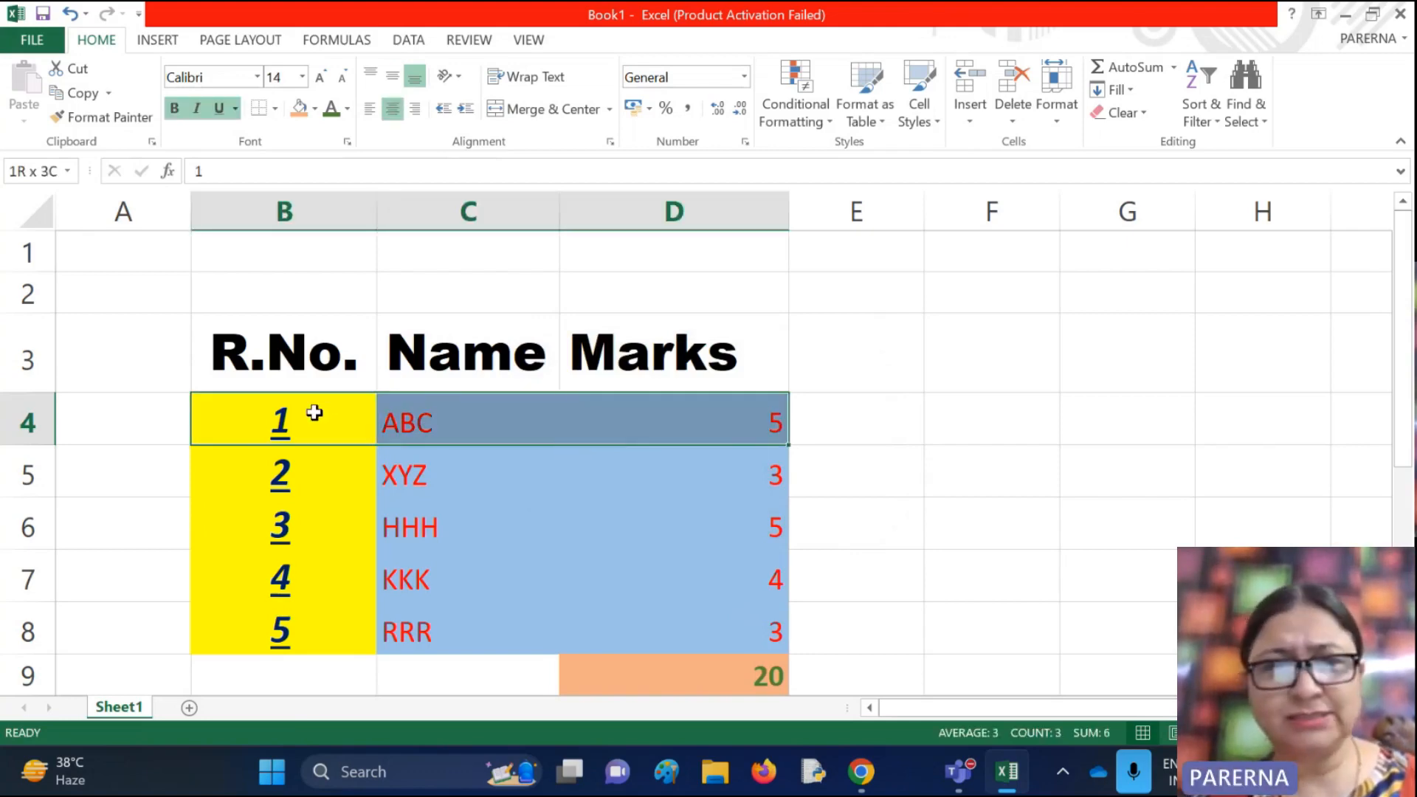
pyautogui.hotkey('shift', 'Down')
pyautogui.hotkey('shift', 'Down')
pyautogui.hotkey('shift', 'Down')
pyautogui.hotkey('shift', 'Down')
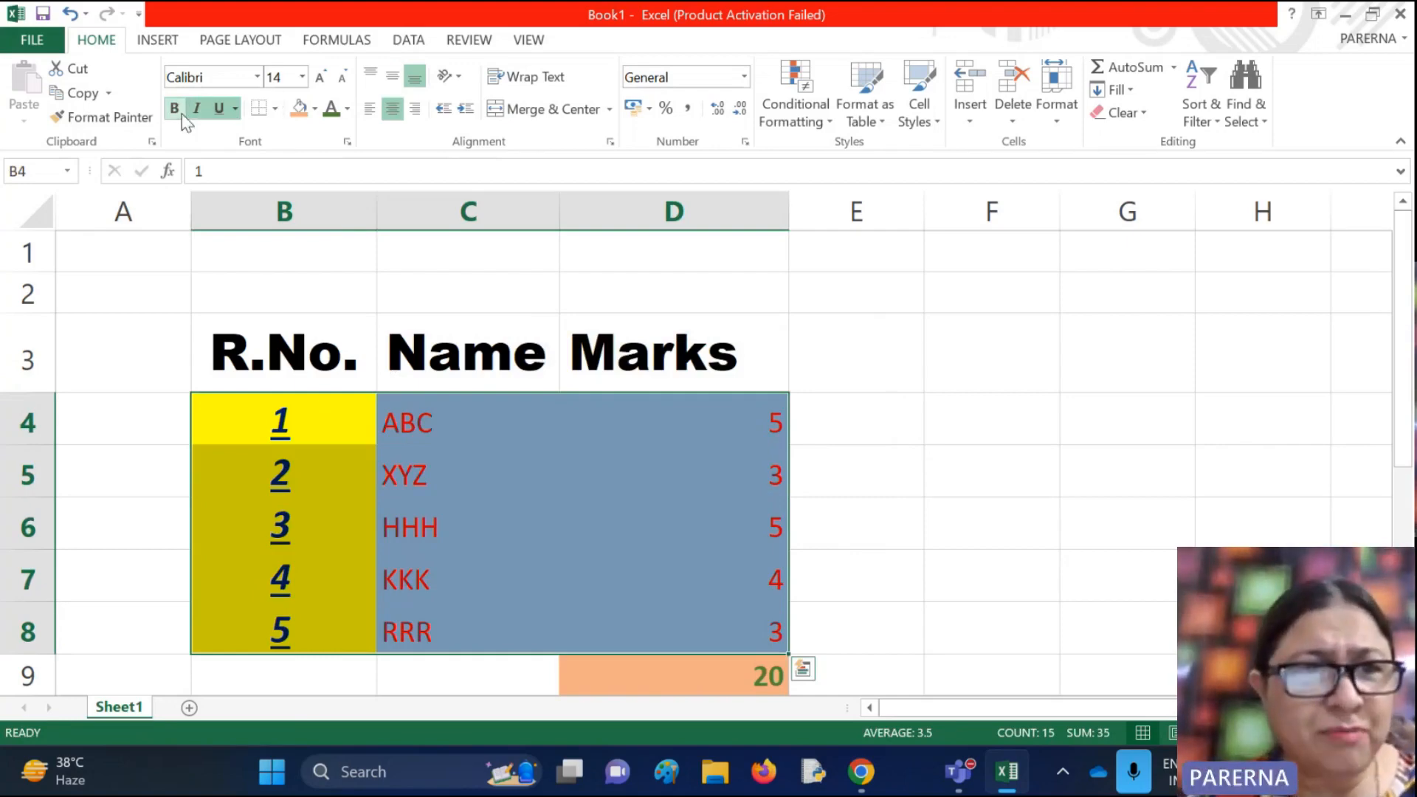
pyautogui.click(276, 110)
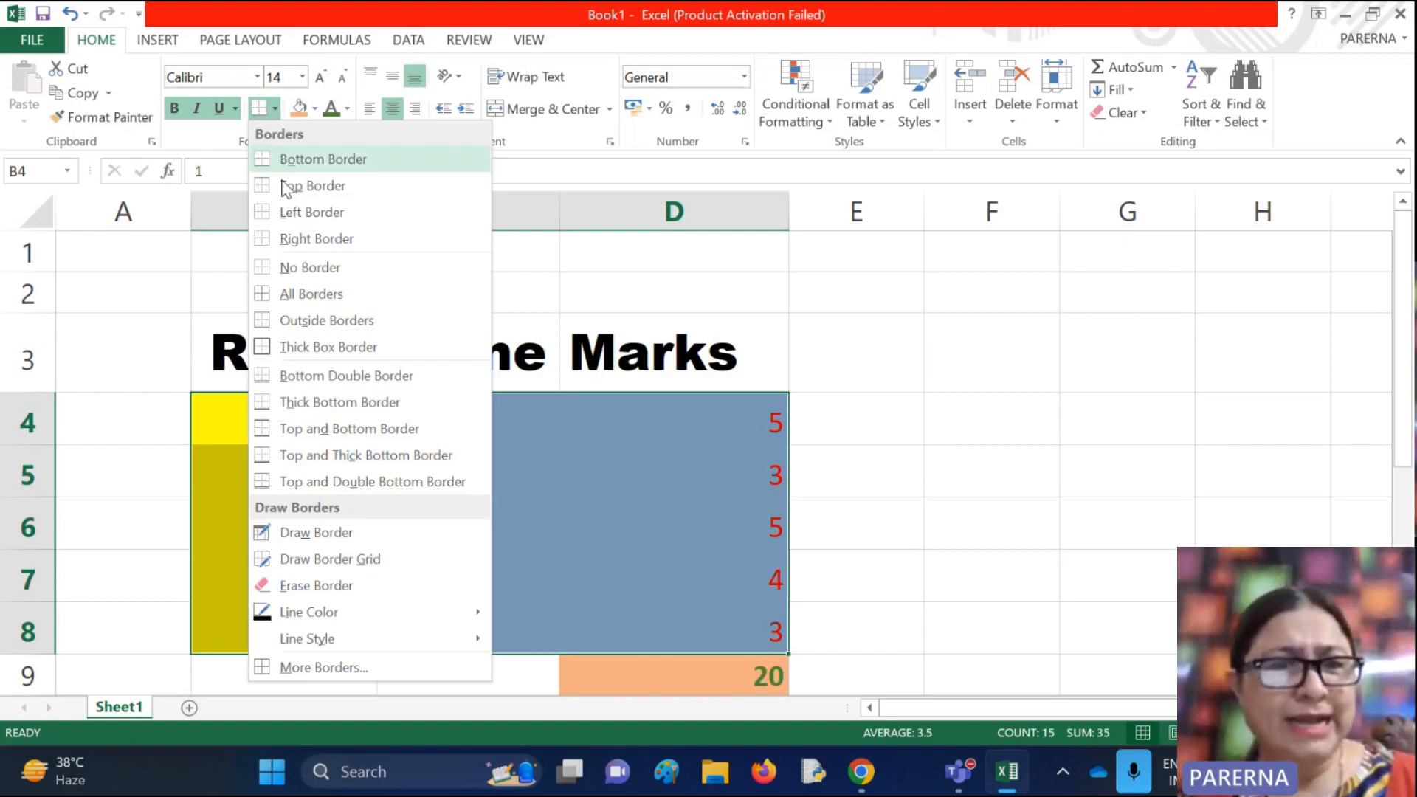
pyautogui.click(320, 325)
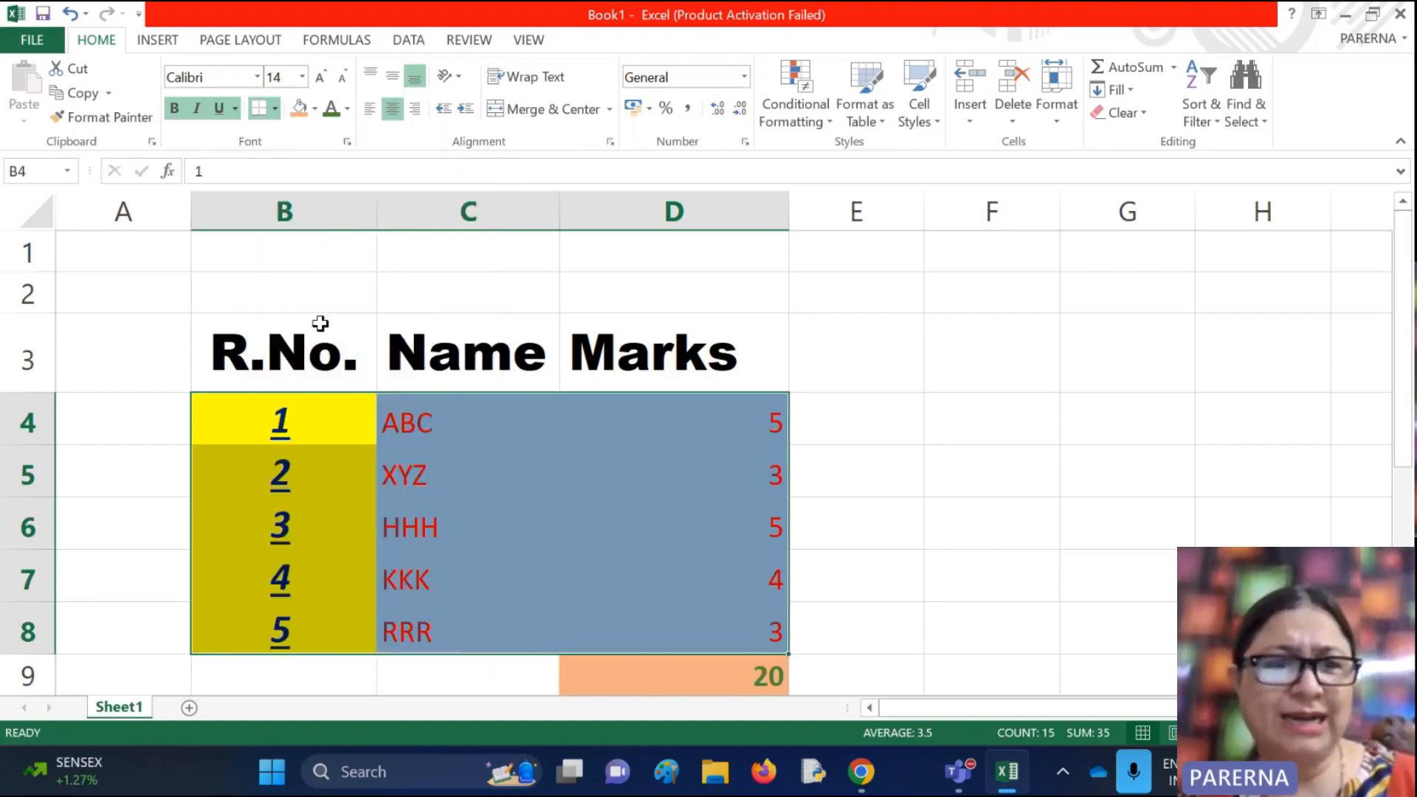
pyautogui.click(991, 413)
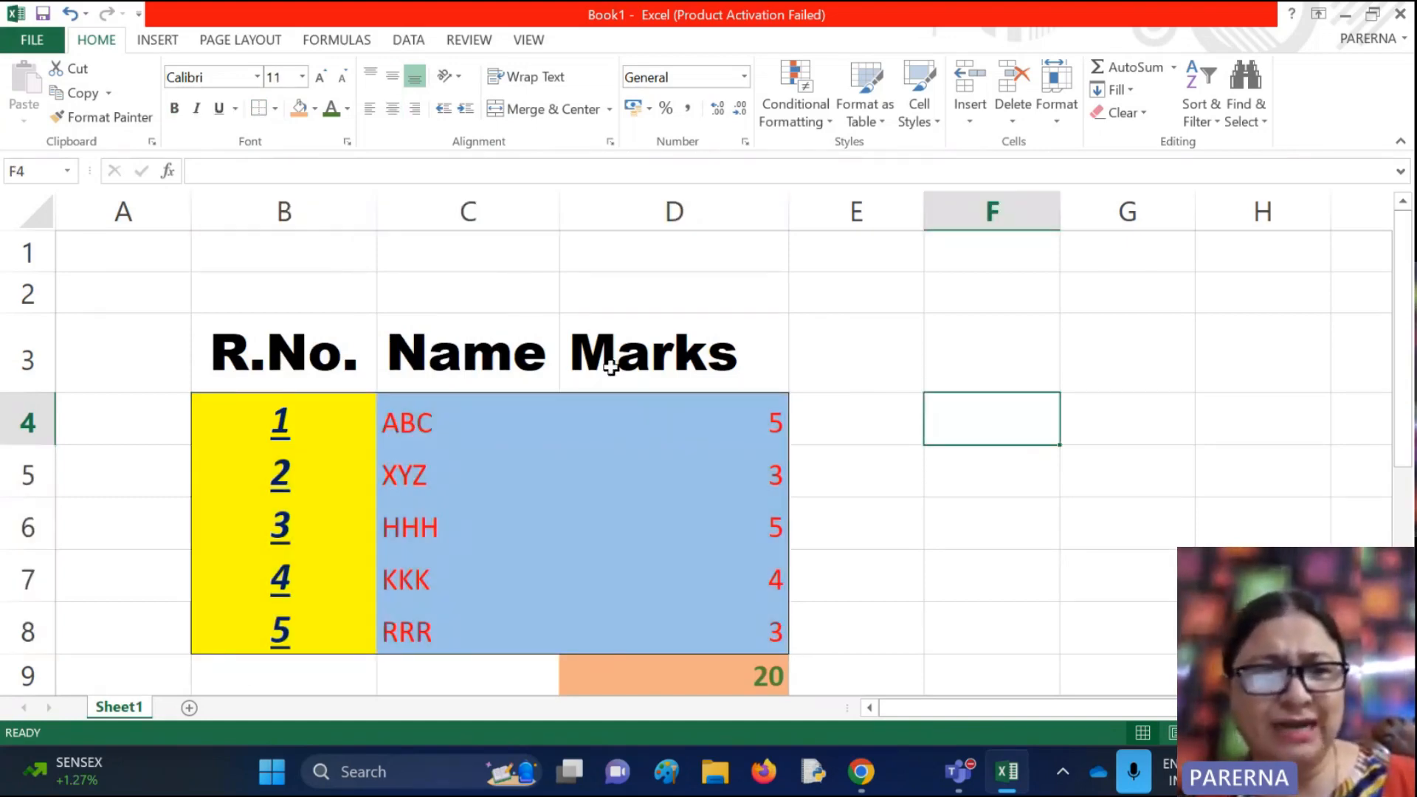
# Check in the print preview how the marks table prints with only its outside border, and return to the sheet
pyautogui.click(35, 46)
pyautogui.click(69, 259)
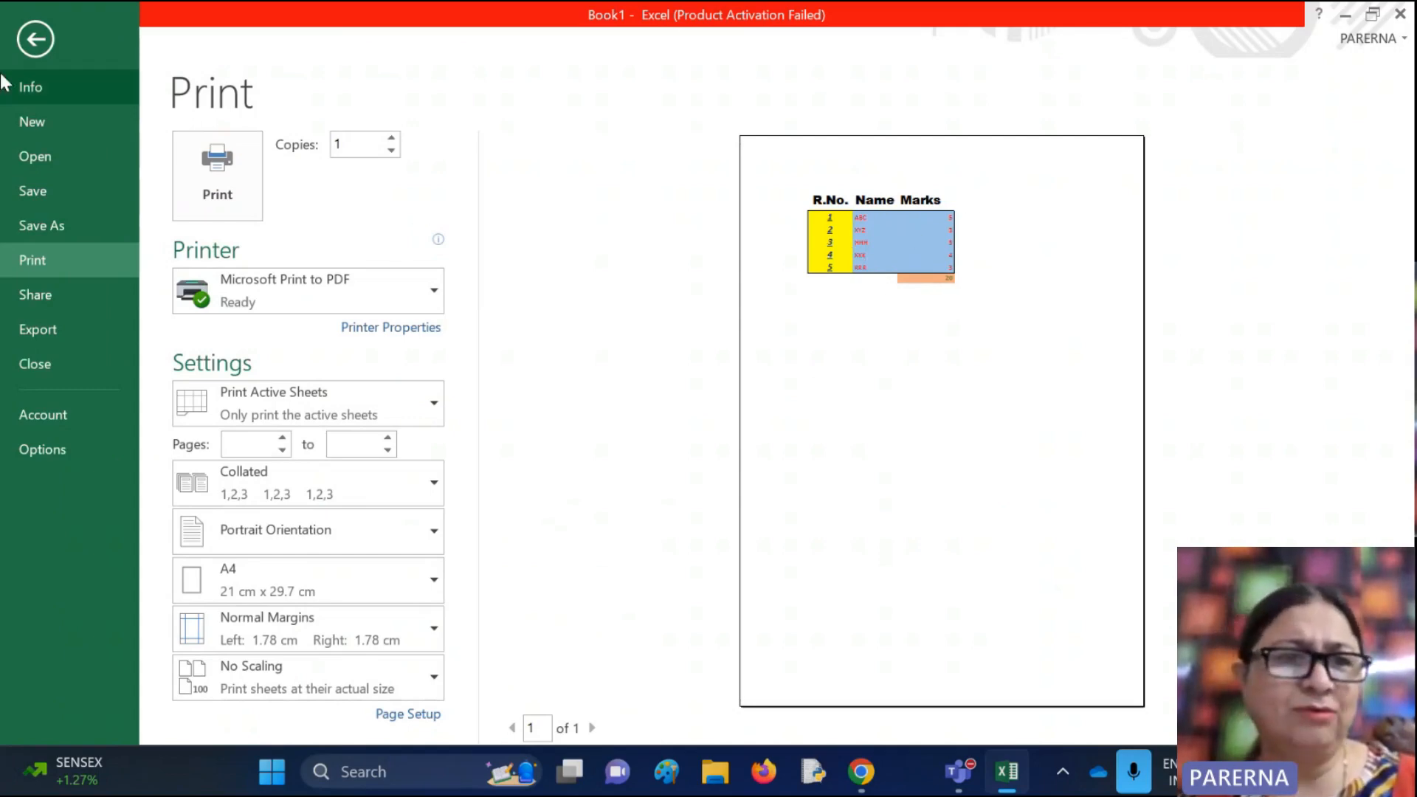
pyautogui.click(34, 38)
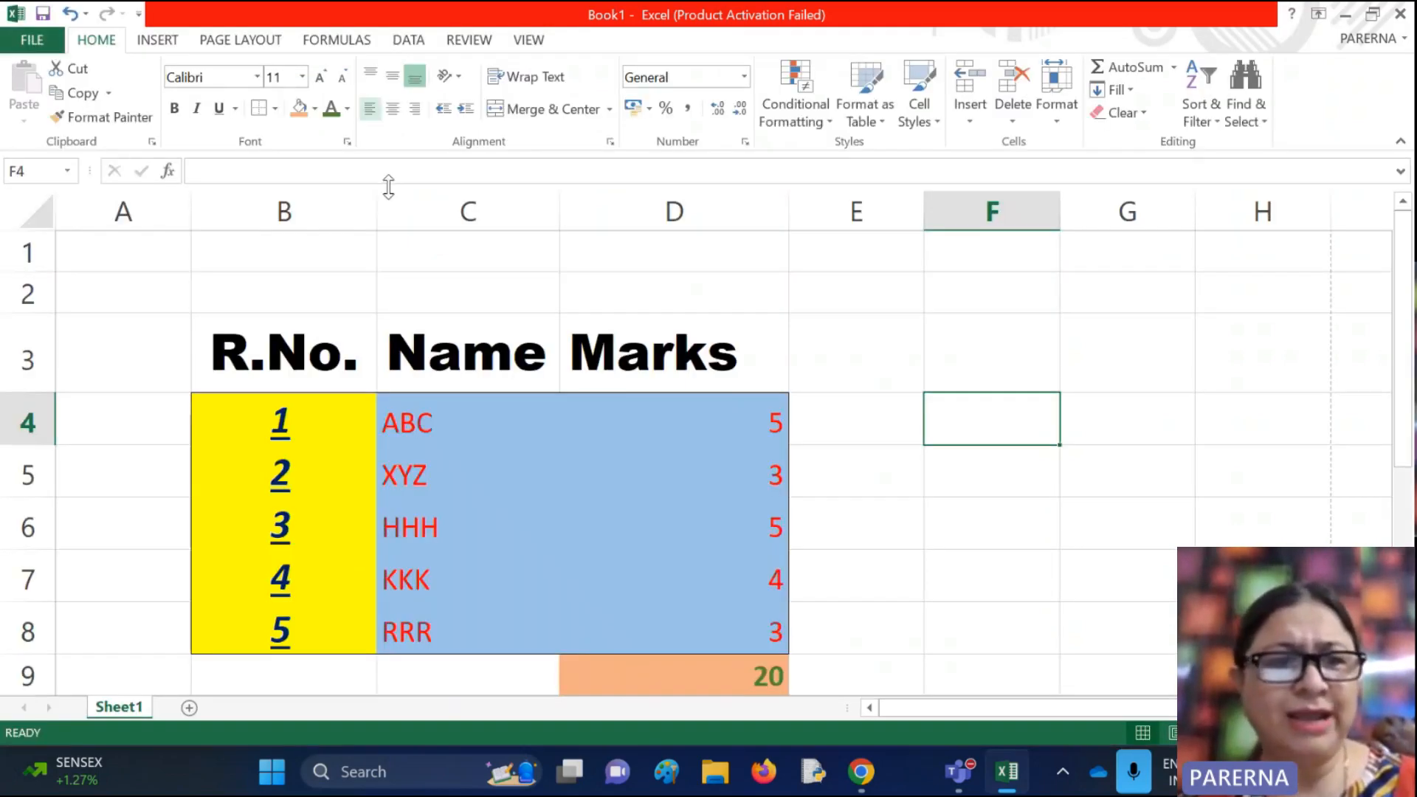
# Apply all borders to the student data in B4:D8
pyautogui.click(252, 411)
pyautogui.hotkey('shift', 'Right')
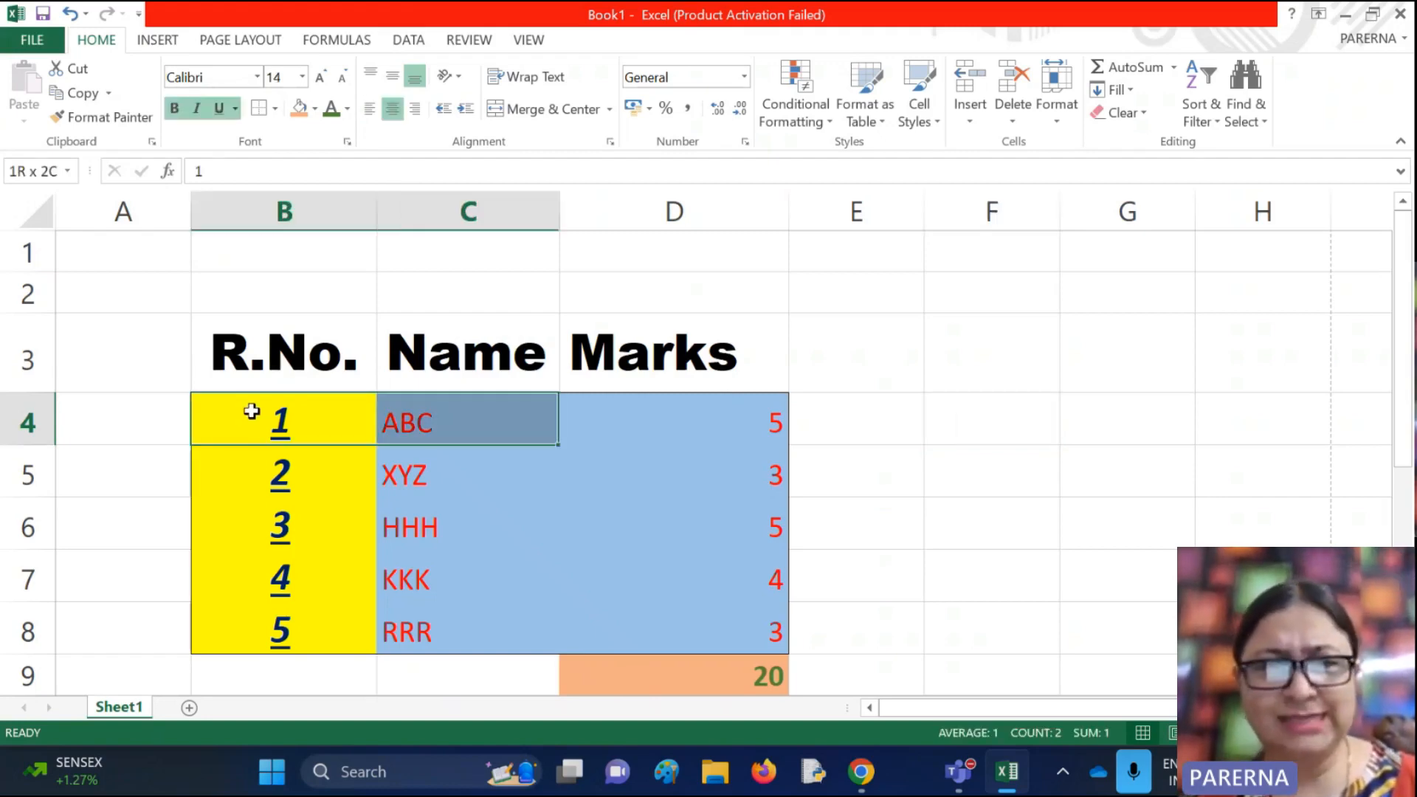
pyautogui.hotkey('shift', 'Right')
pyautogui.hotkey('shift', 'Right')
pyautogui.hotkey('shift', 'Left')
pyautogui.hotkey('shift', 'Down')
pyautogui.hotkey('shift', 'Down')
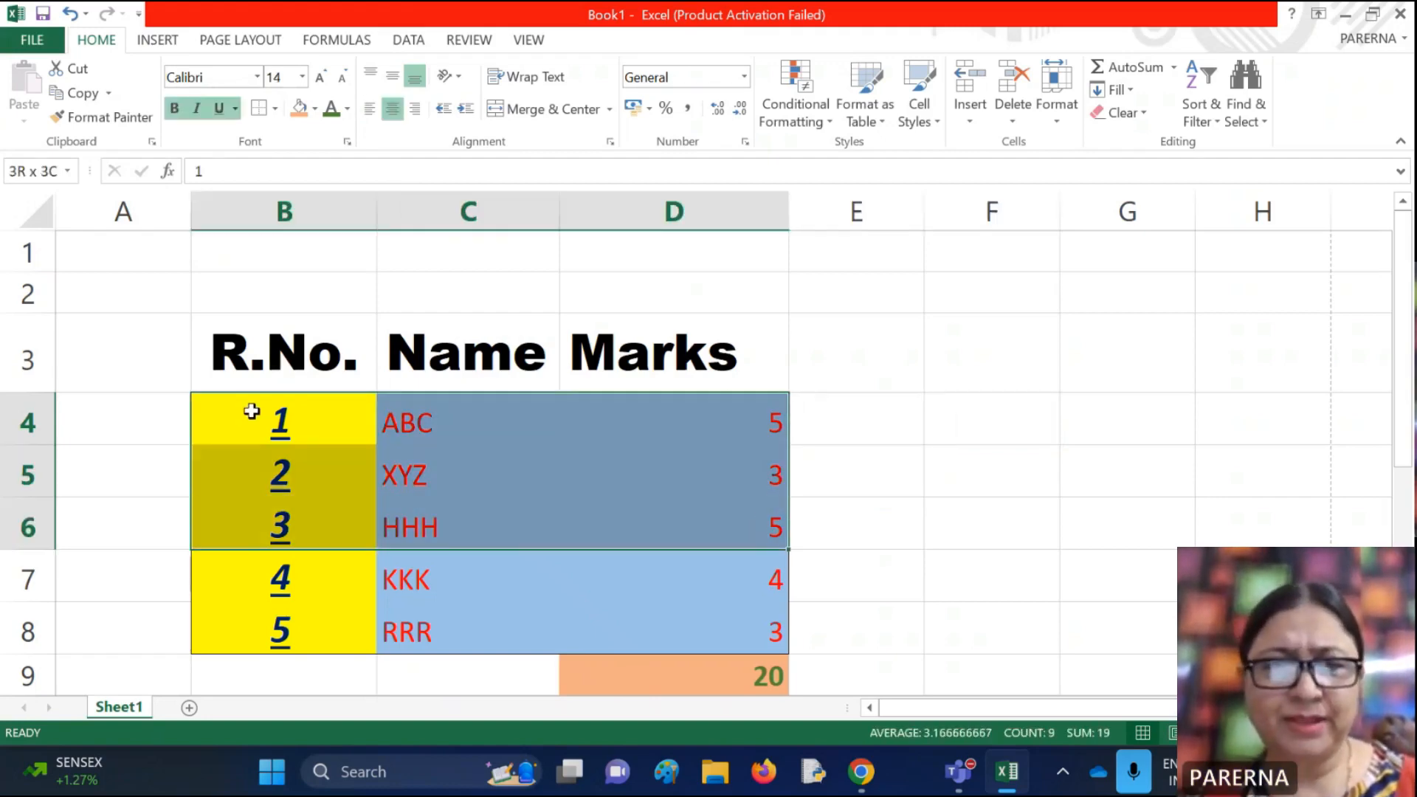
pyautogui.hotkey('shift', 'Down')
pyautogui.hotkey('shift', 'Down')
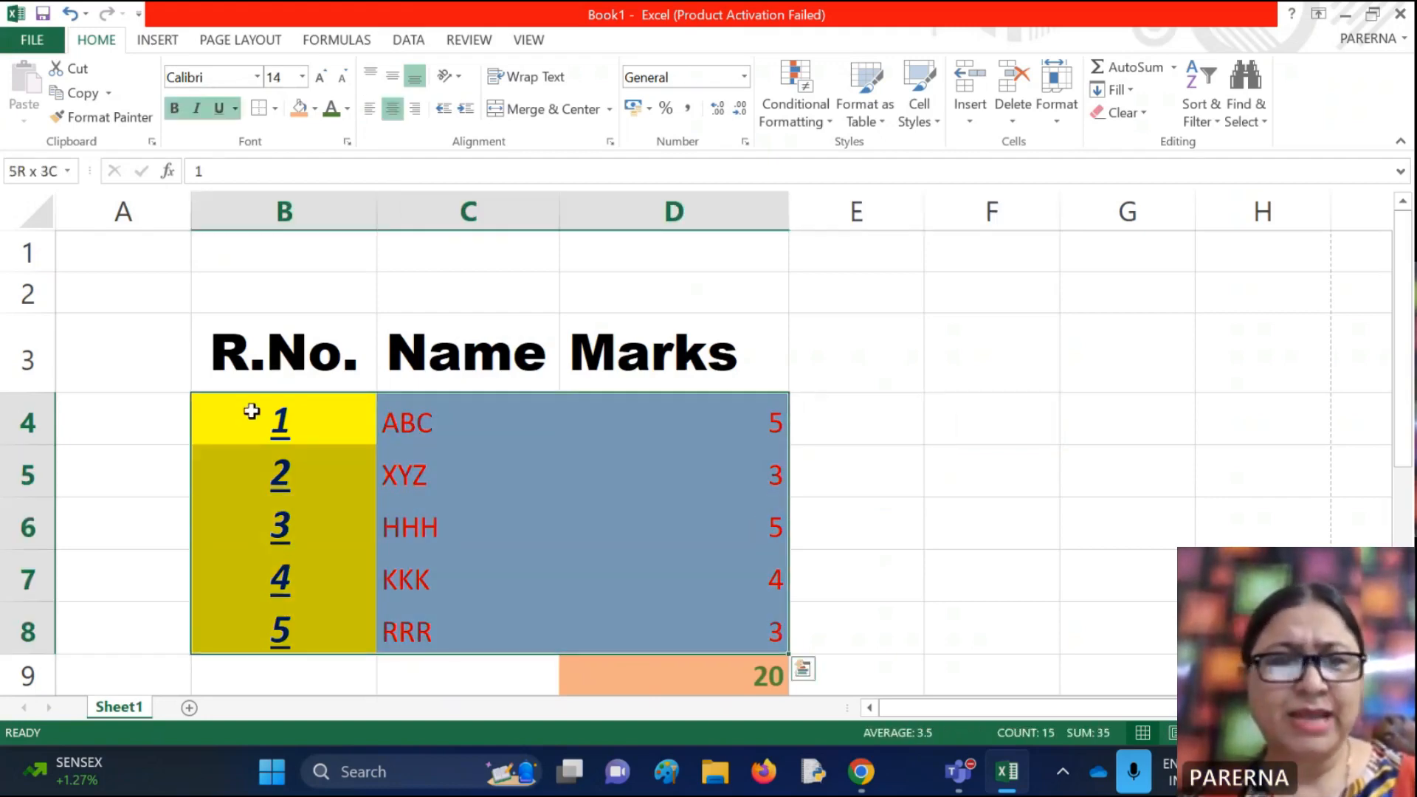
pyautogui.click(276, 109)
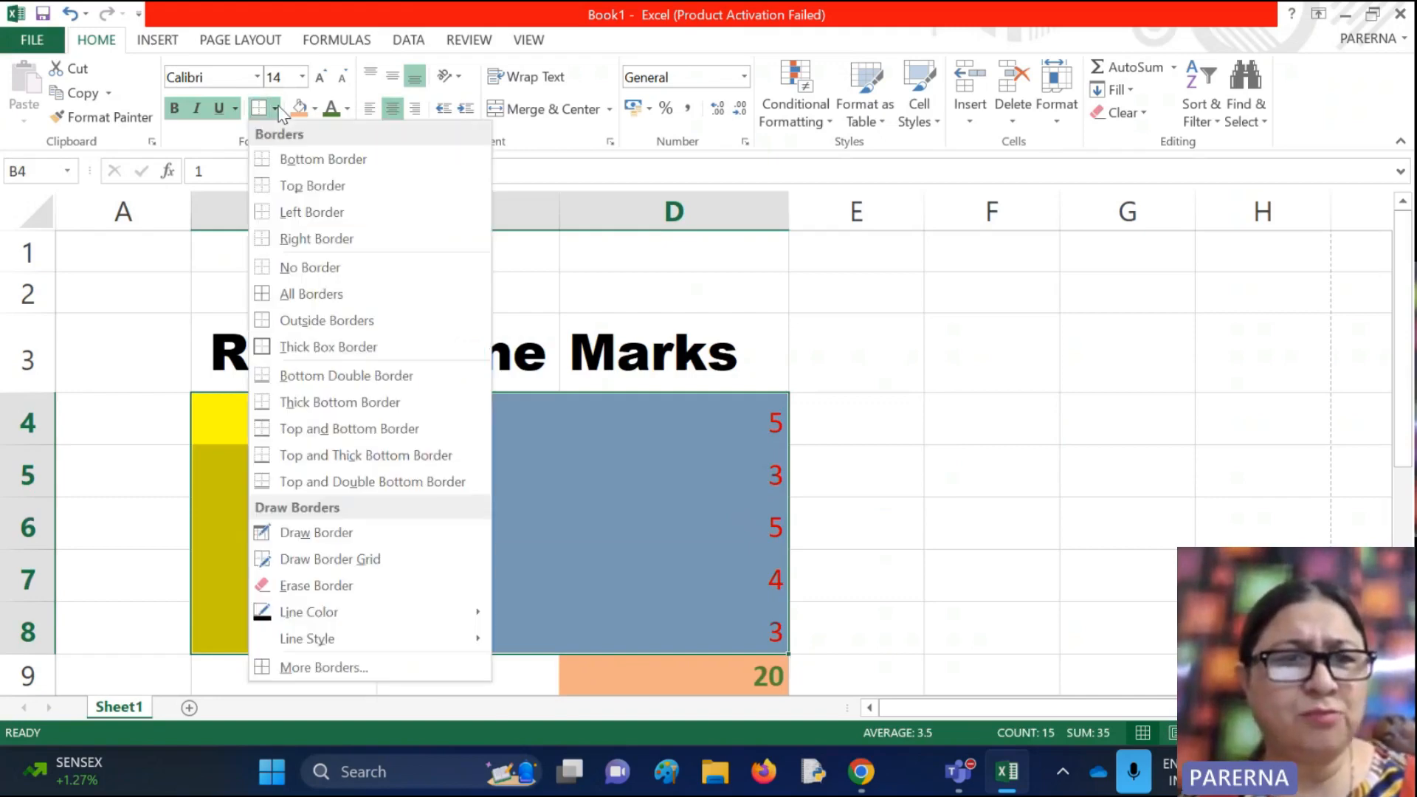
pyautogui.click(311, 294)
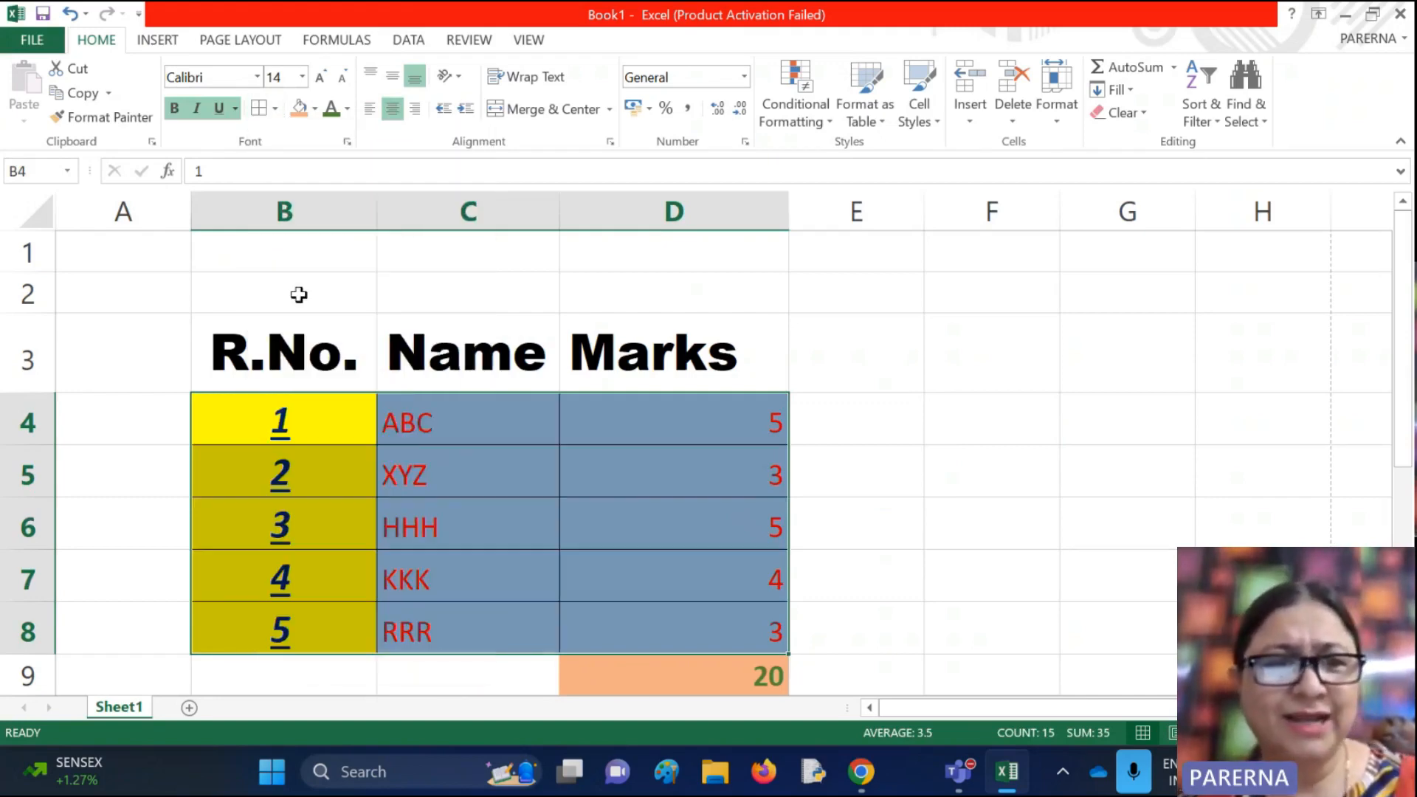
pyautogui.click(965, 397)
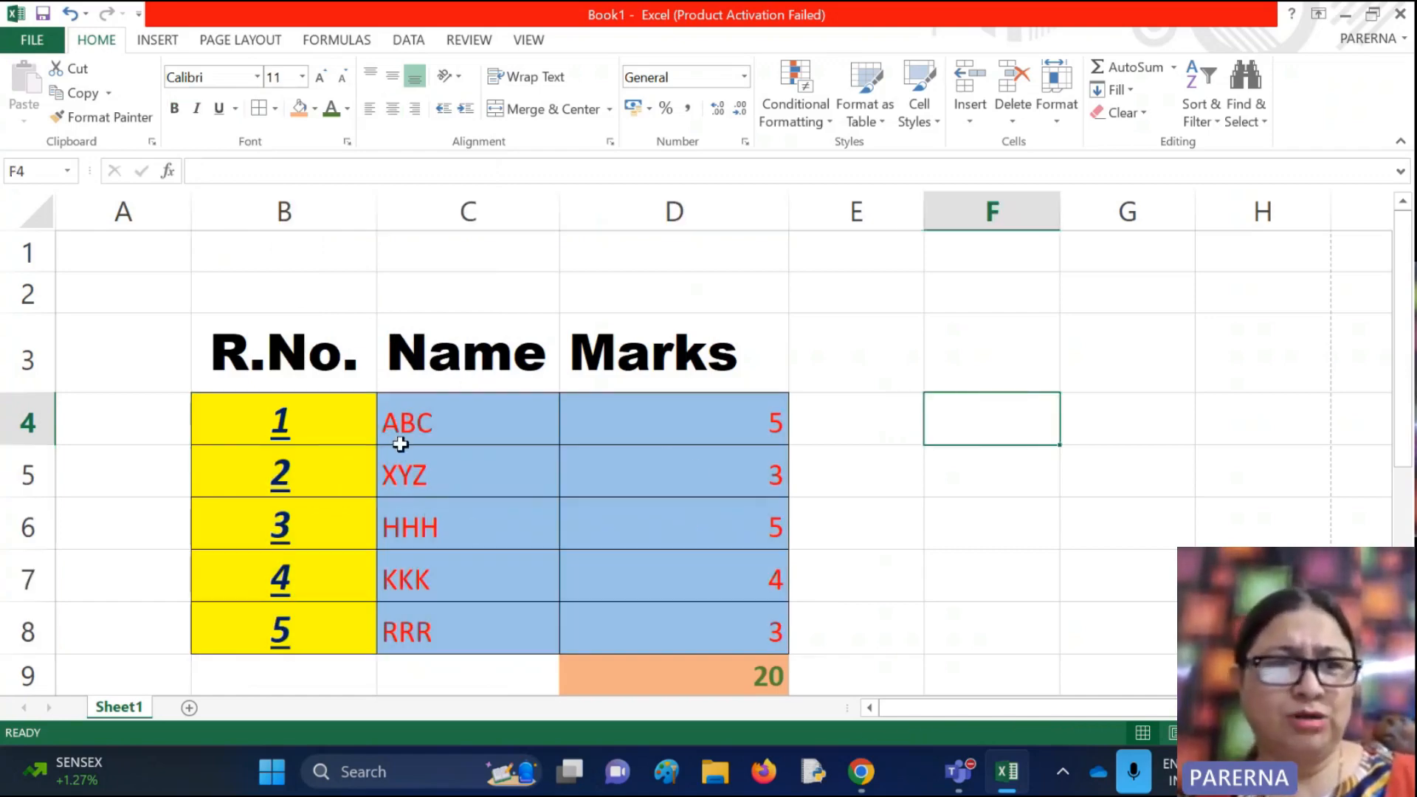
# Examine the gridded marks table in the print preview, and return to the worksheet
pyautogui.click(31, 39)
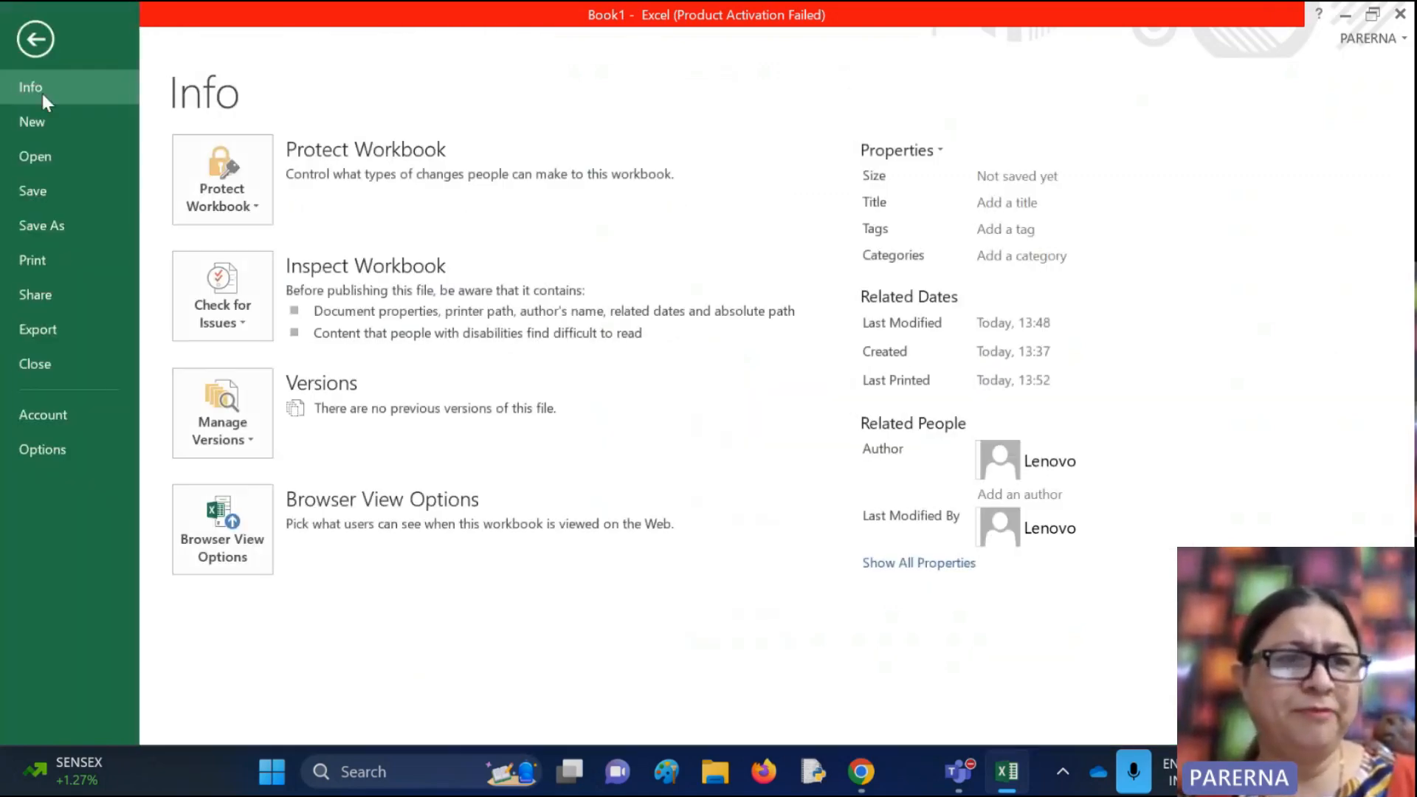
pyautogui.click(66, 258)
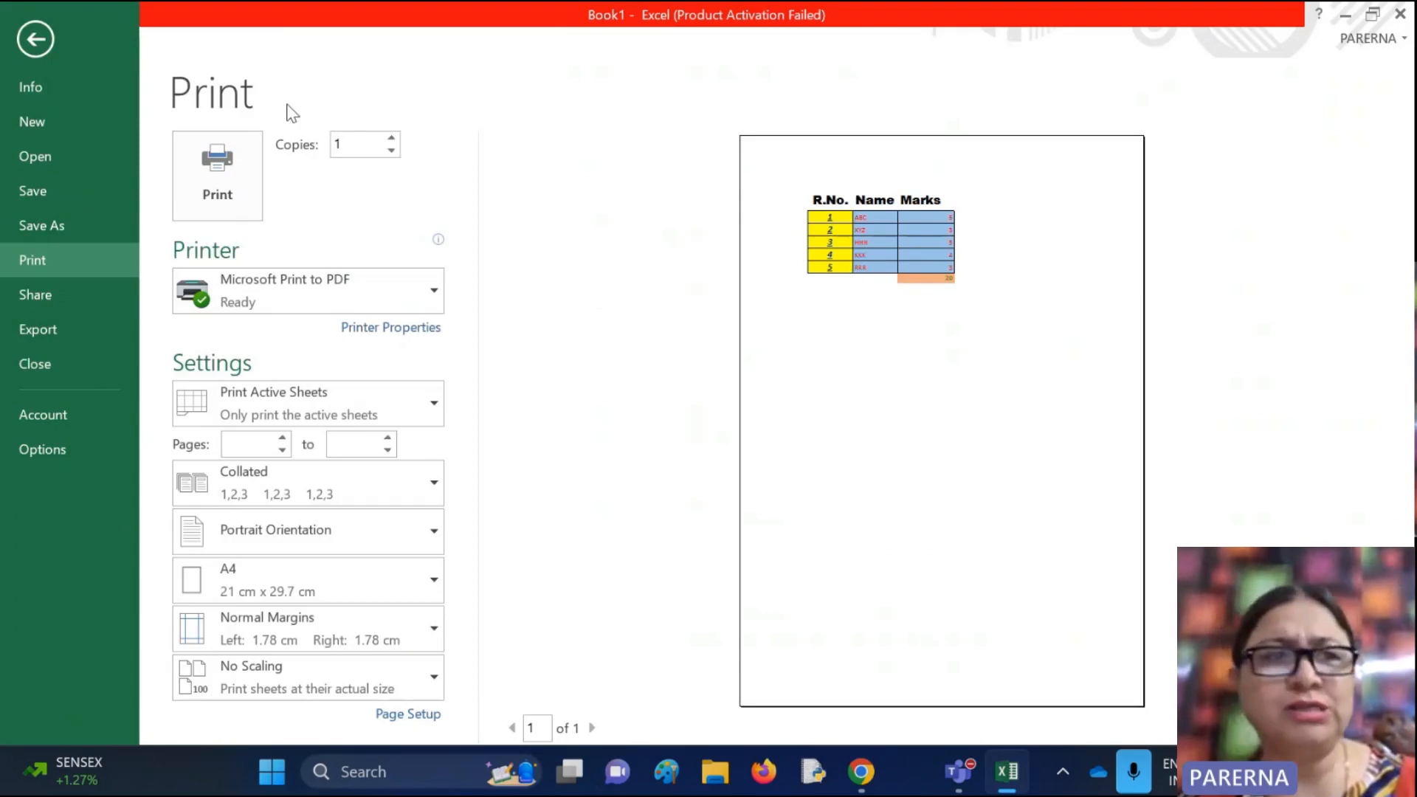
pyautogui.click(35, 40)
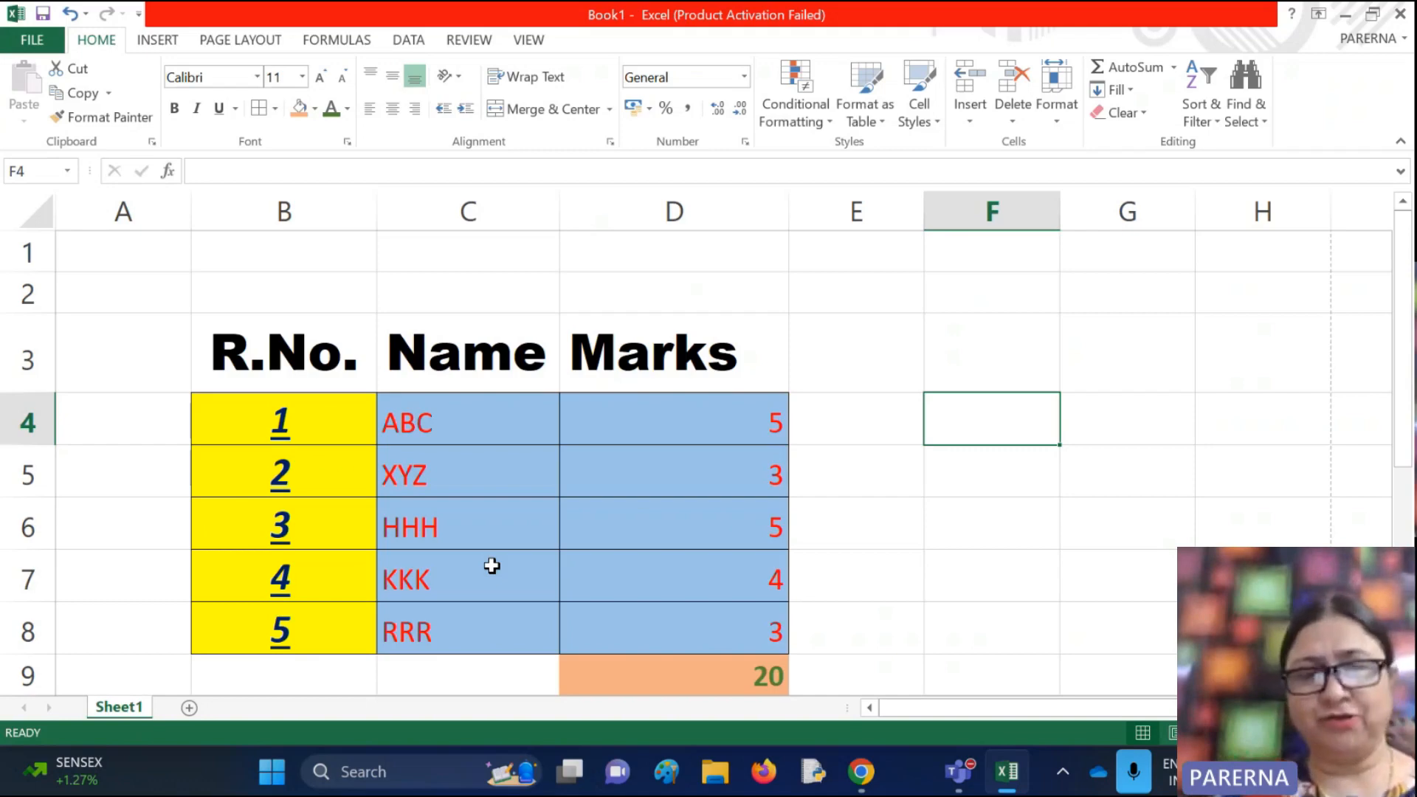
# Switch to Chrome and open the site O365.COM
pyautogui.click(863, 786)
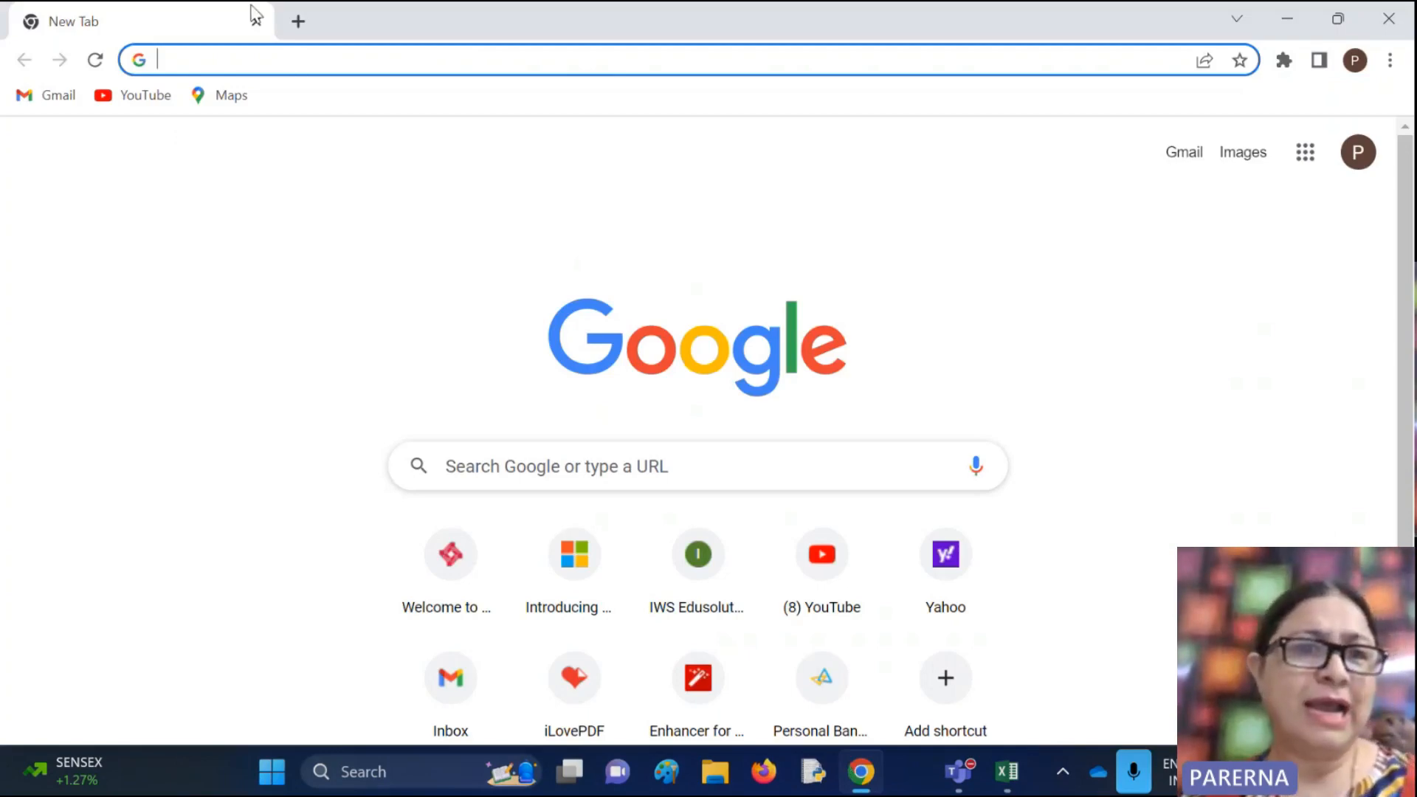
pyautogui.write('O')
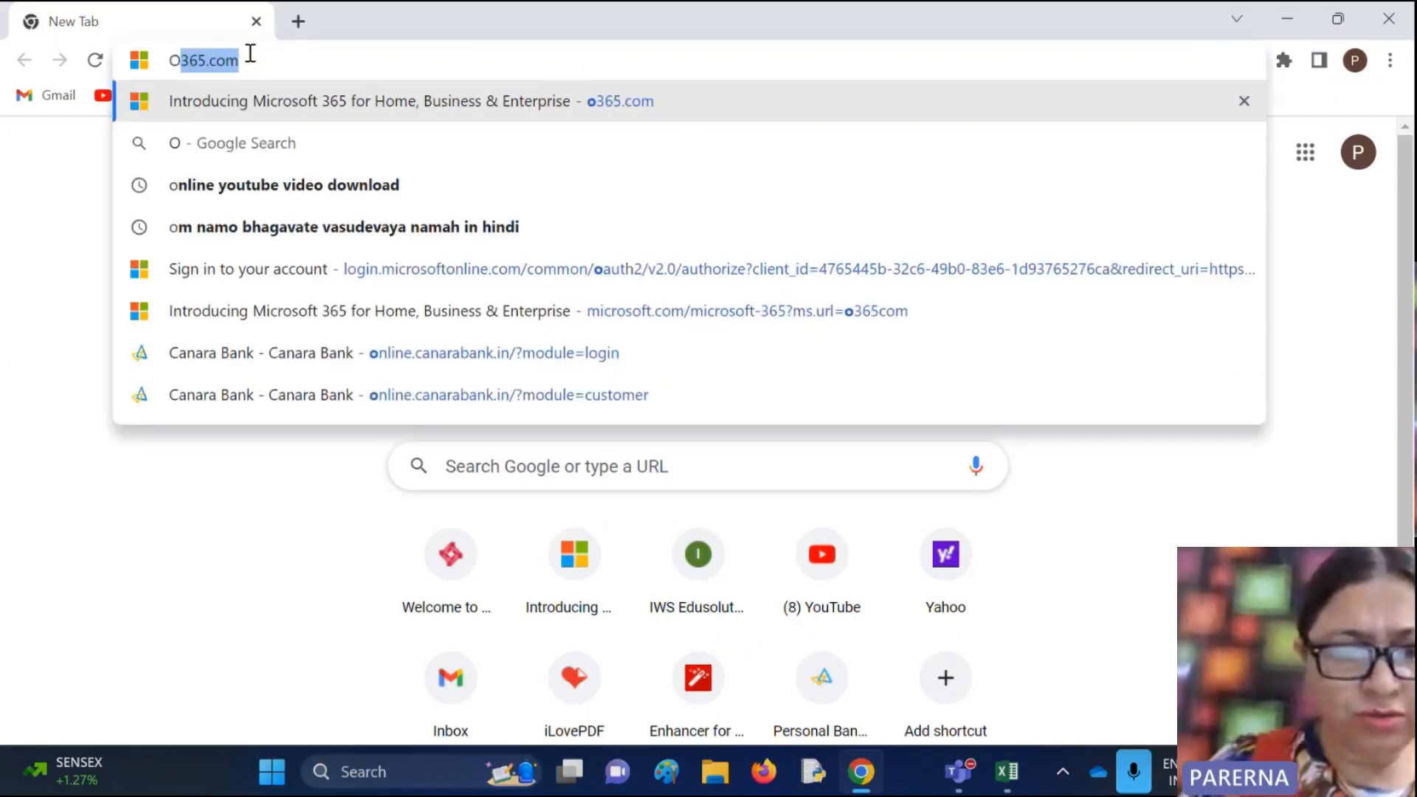
pyautogui.write('365.COM')
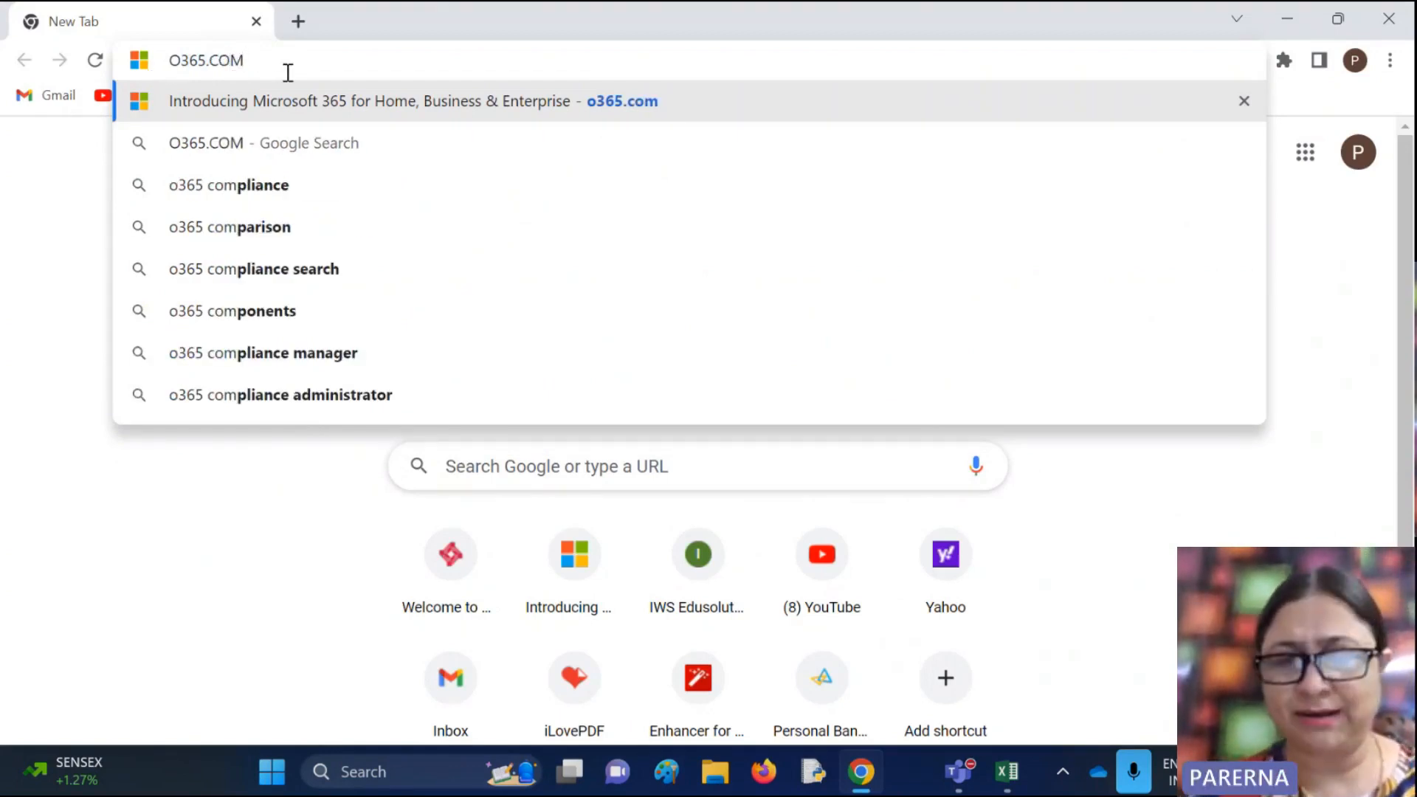
pyautogui.press('Return')
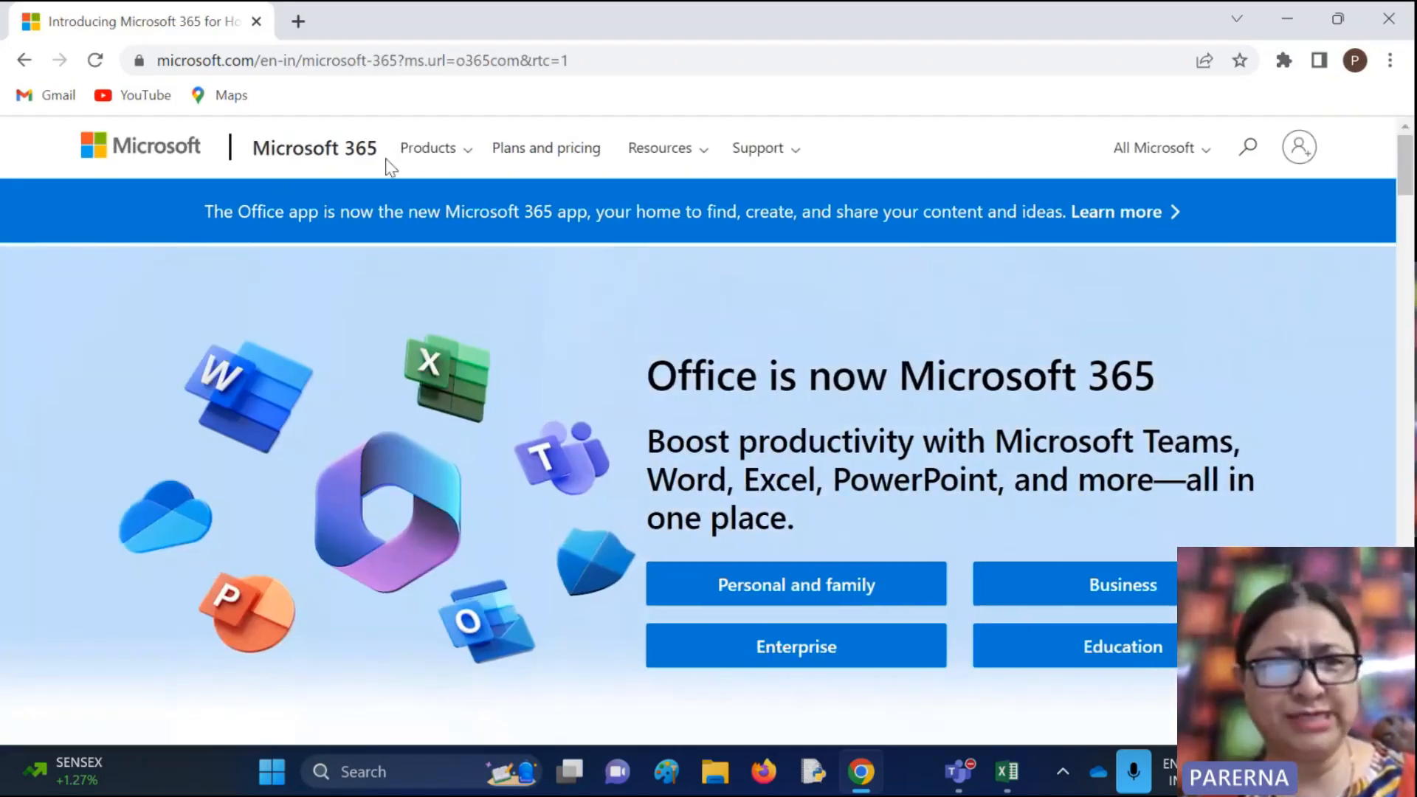
# Sign in to Microsoft 365 with the listed account and its prefilled password, choosing to stay signed in
pyautogui.click(1300, 155)
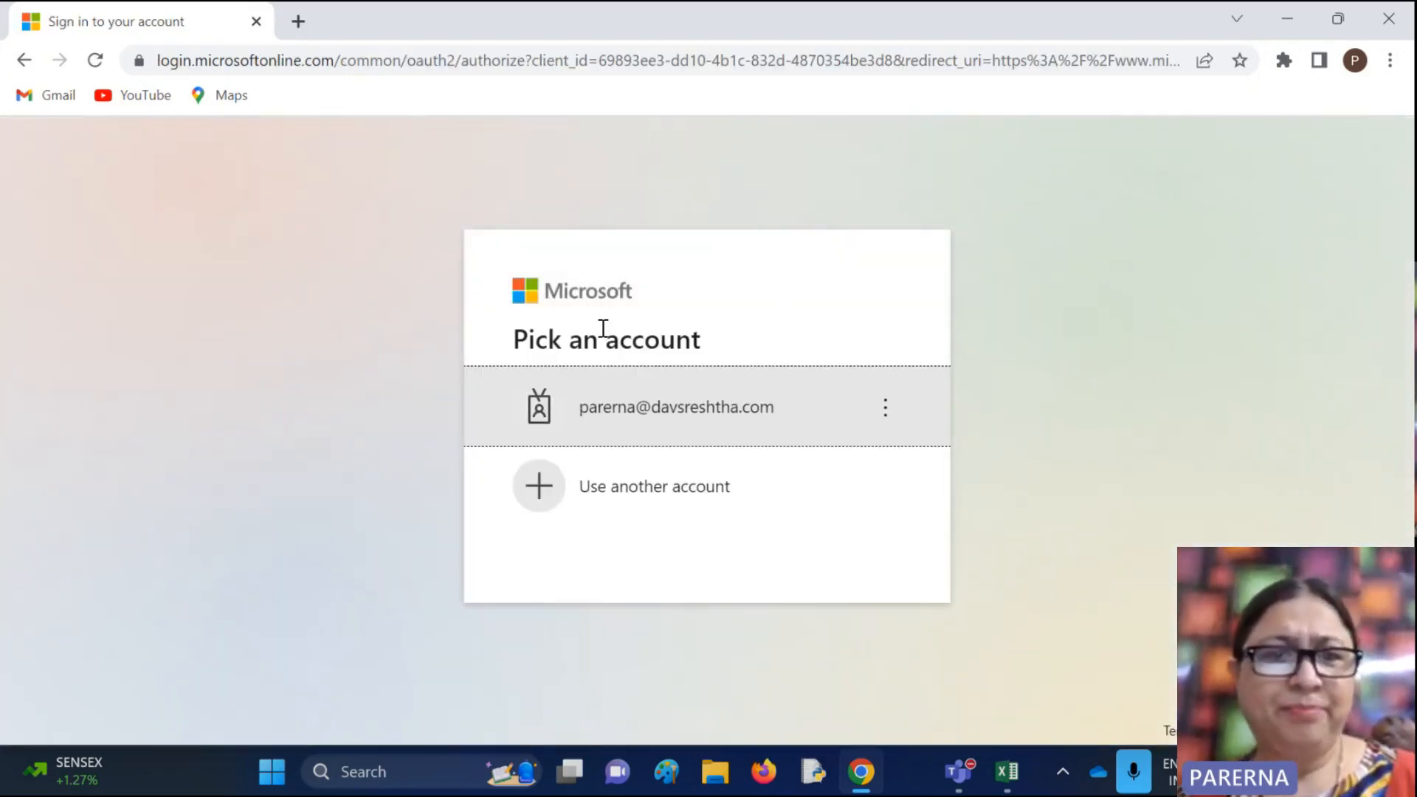
pyautogui.click(669, 422)
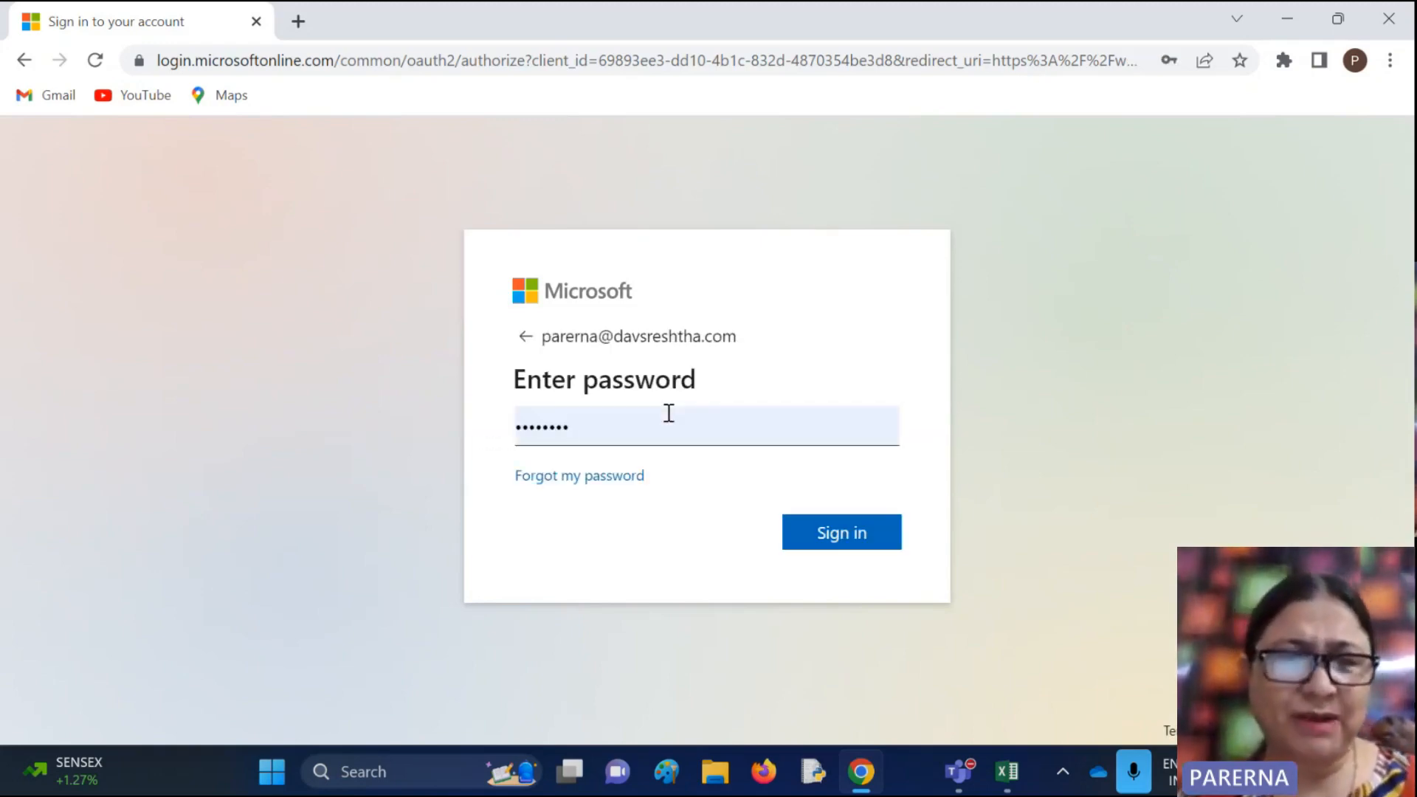
pyautogui.click(839, 532)
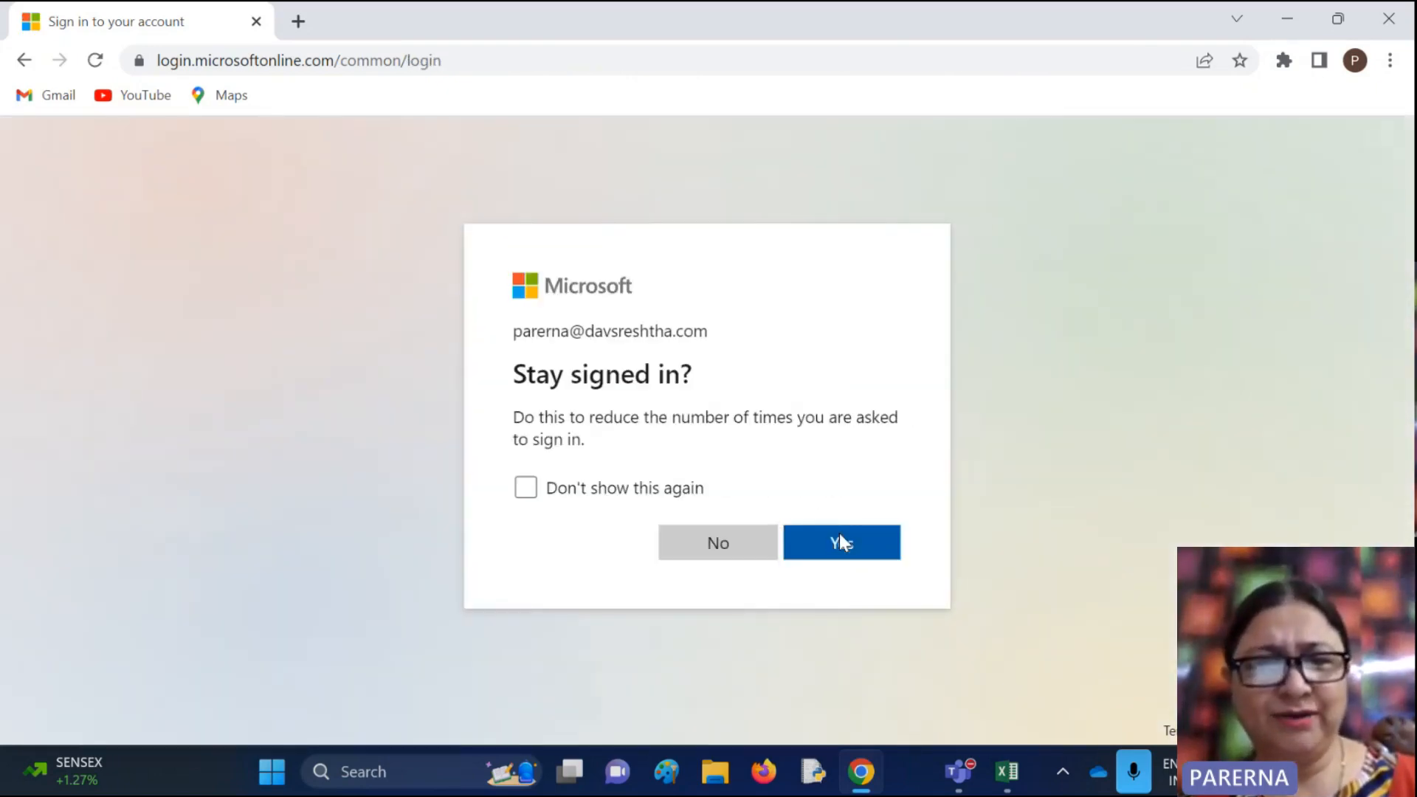
pyautogui.click(839, 534)
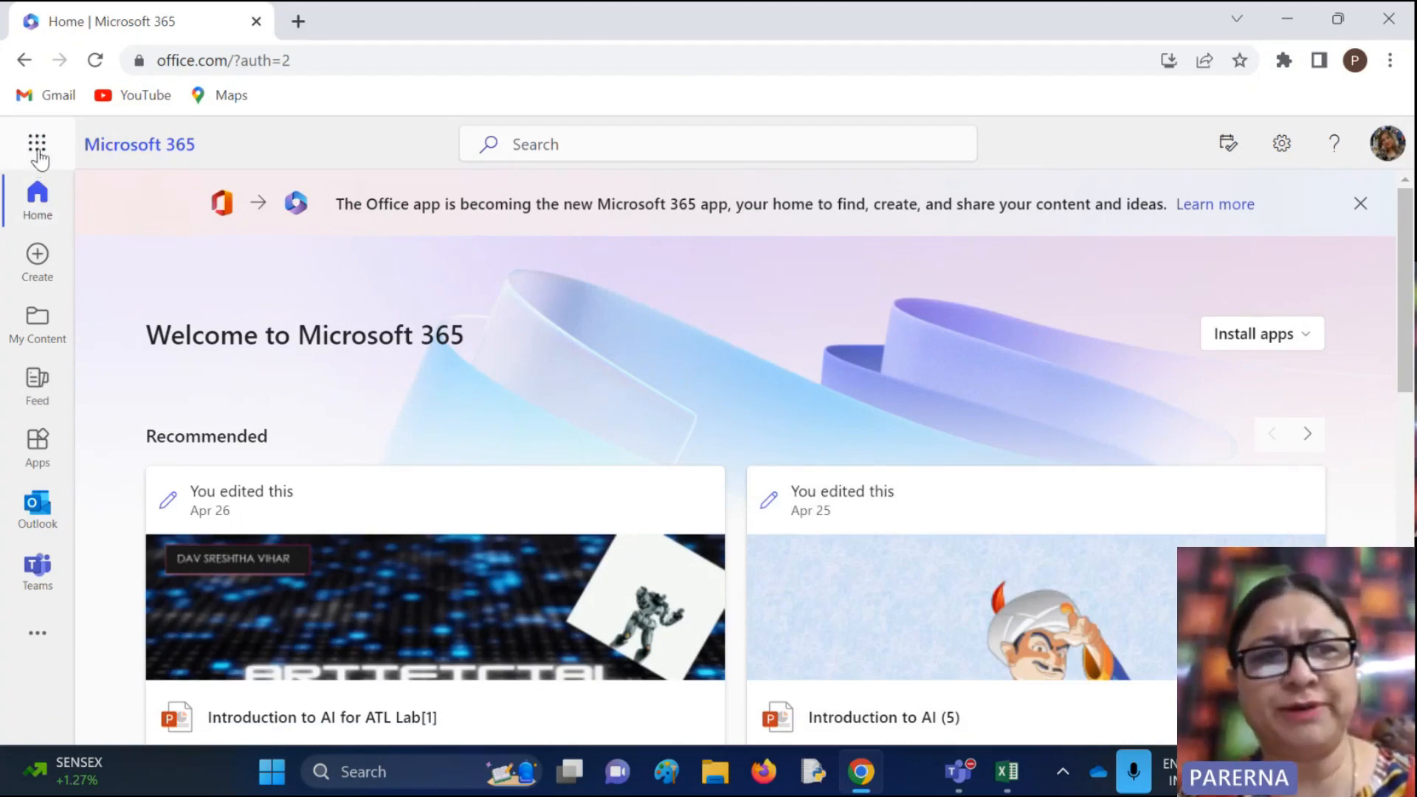
# Launch Excel for the web from the Microsoft 365 apps and create a blank workbook
pyautogui.click(39, 150)
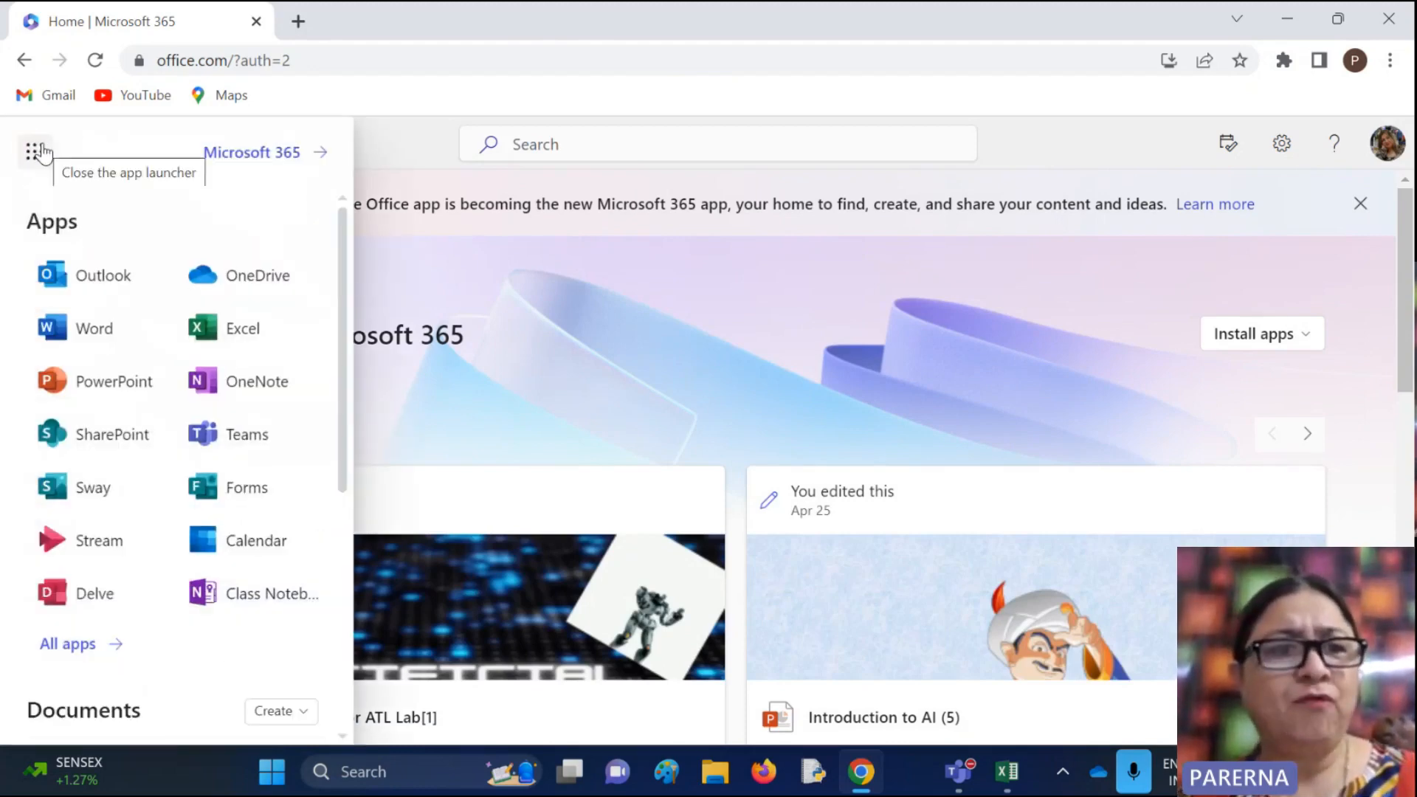
pyautogui.click(250, 338)
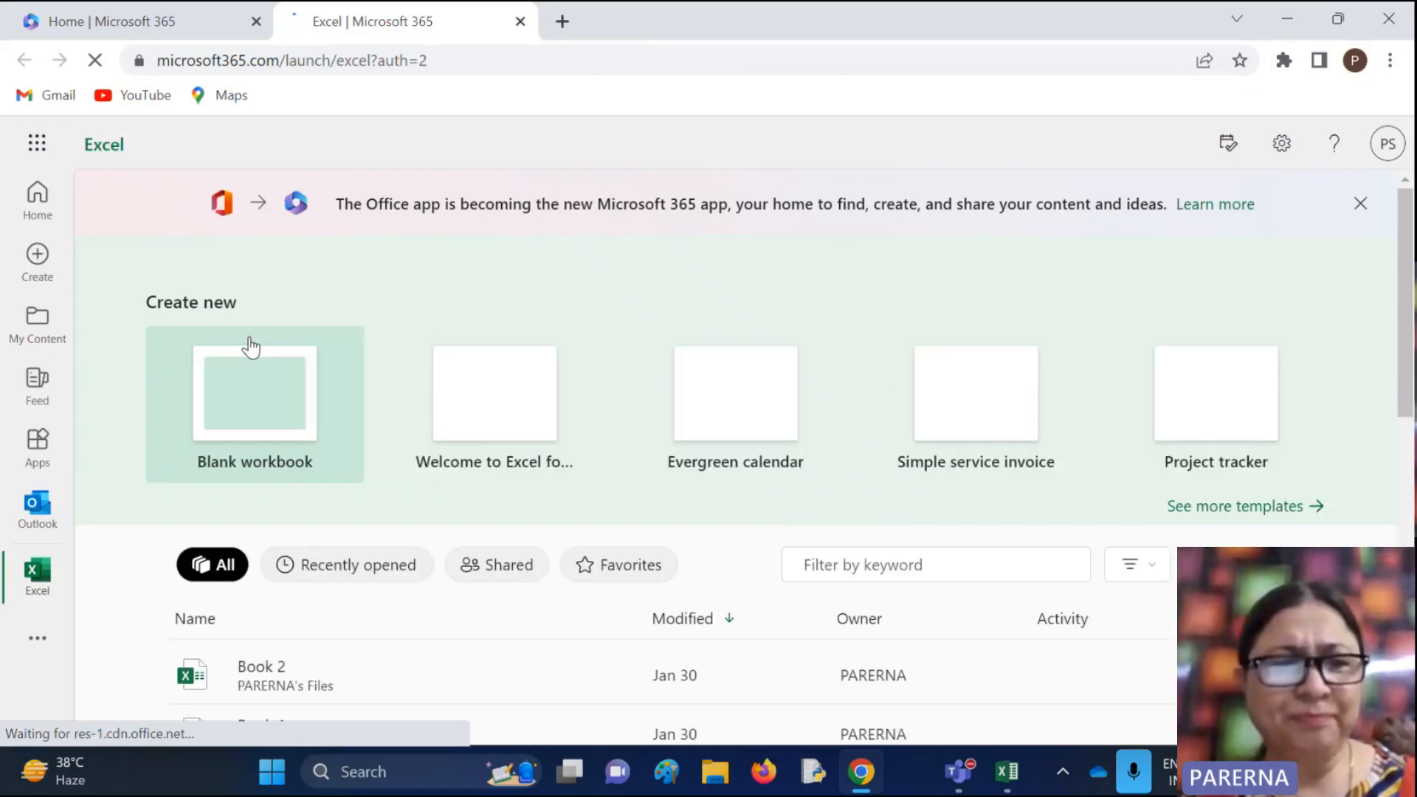
pyautogui.click(257, 410)
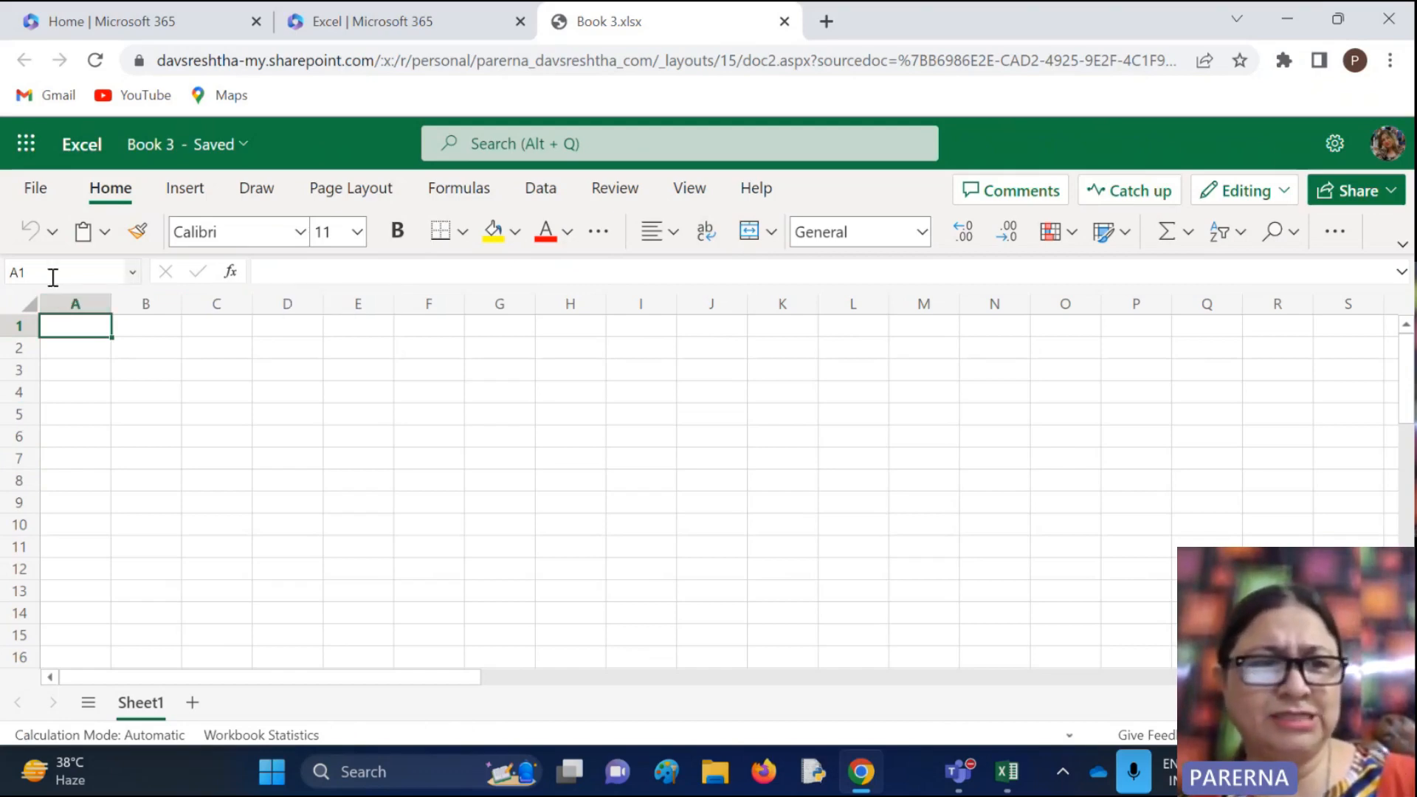
# Select a few cells in the blank sheet, and enter 23 in E4 and GGG in G4
pyautogui.click(375, 411)
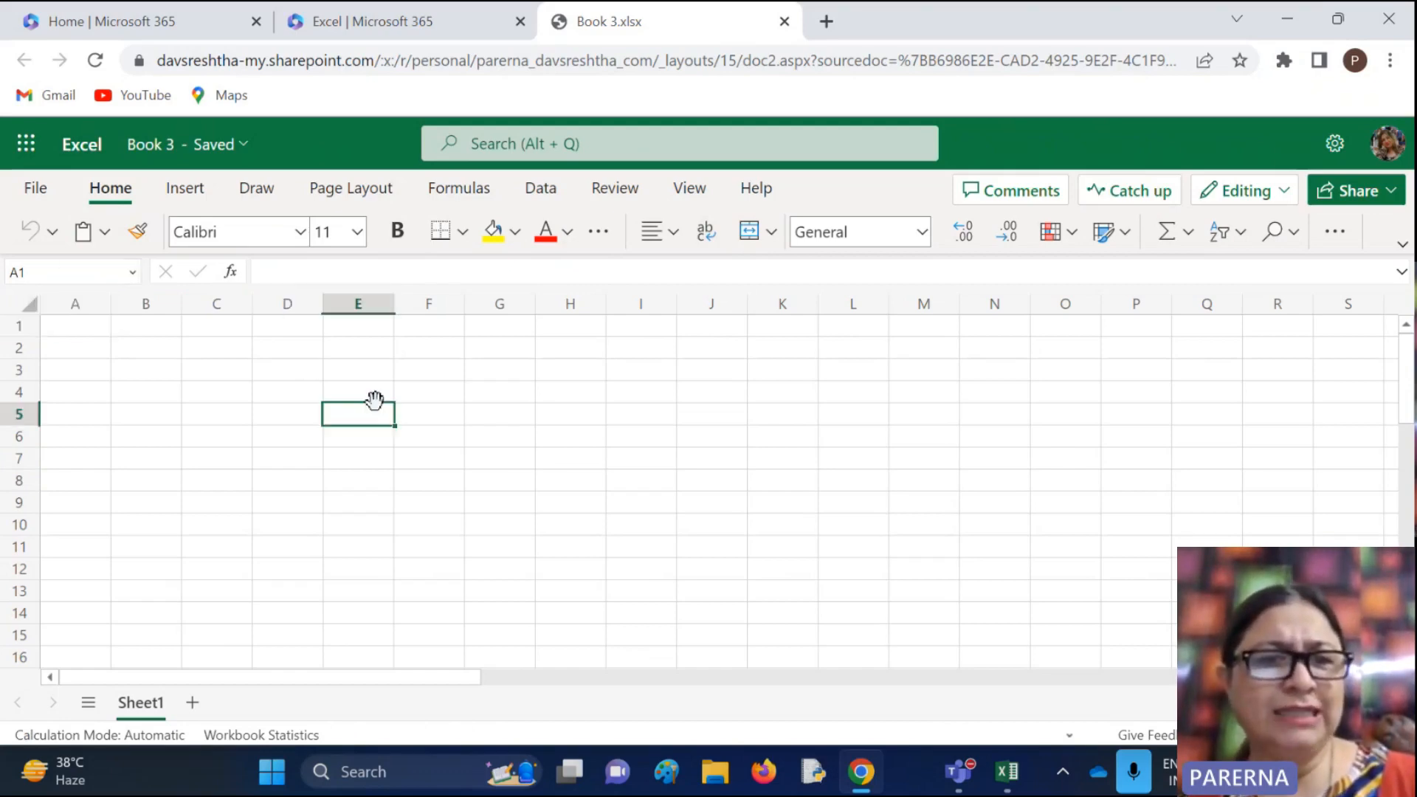
pyautogui.click(549, 493)
pyautogui.click(389, 481)
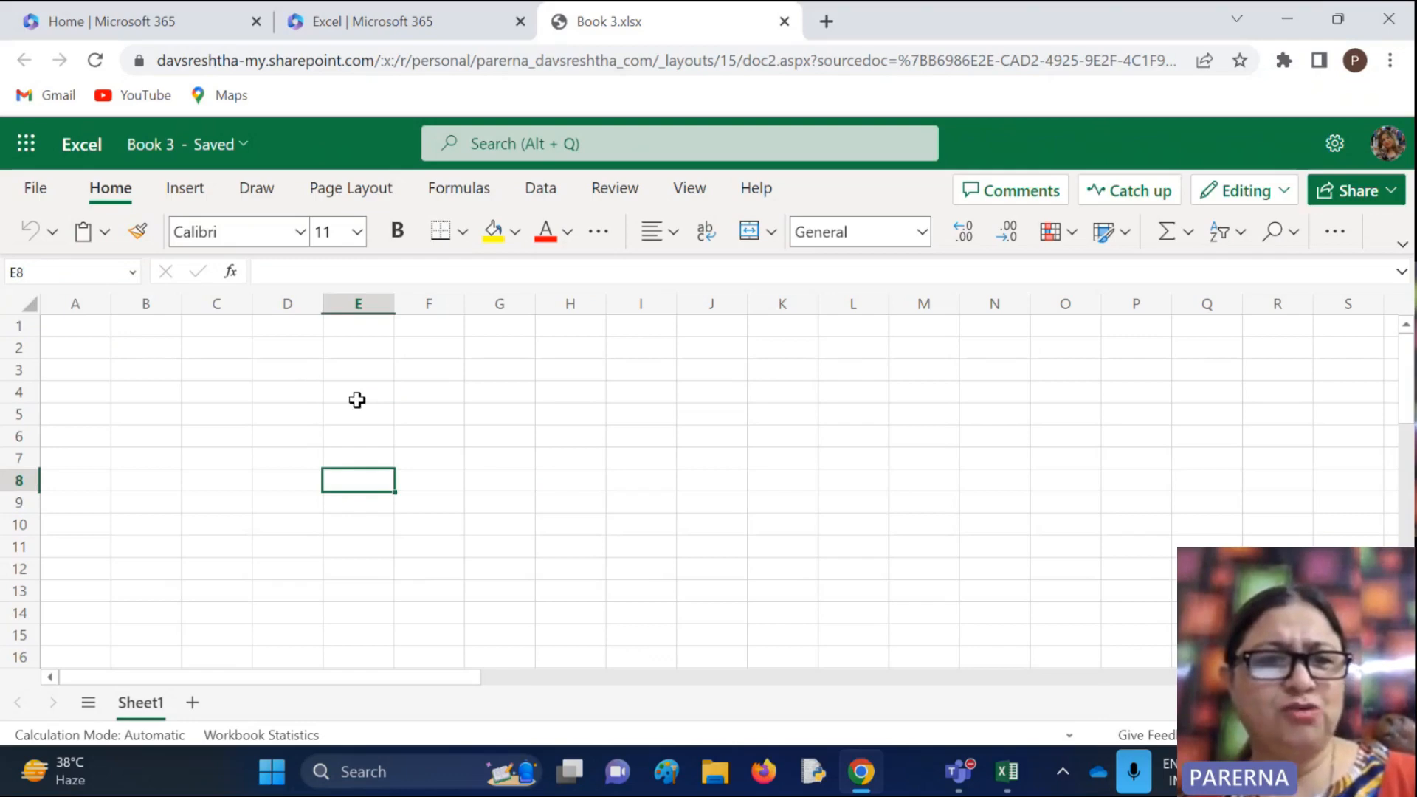
pyautogui.click(357, 398)
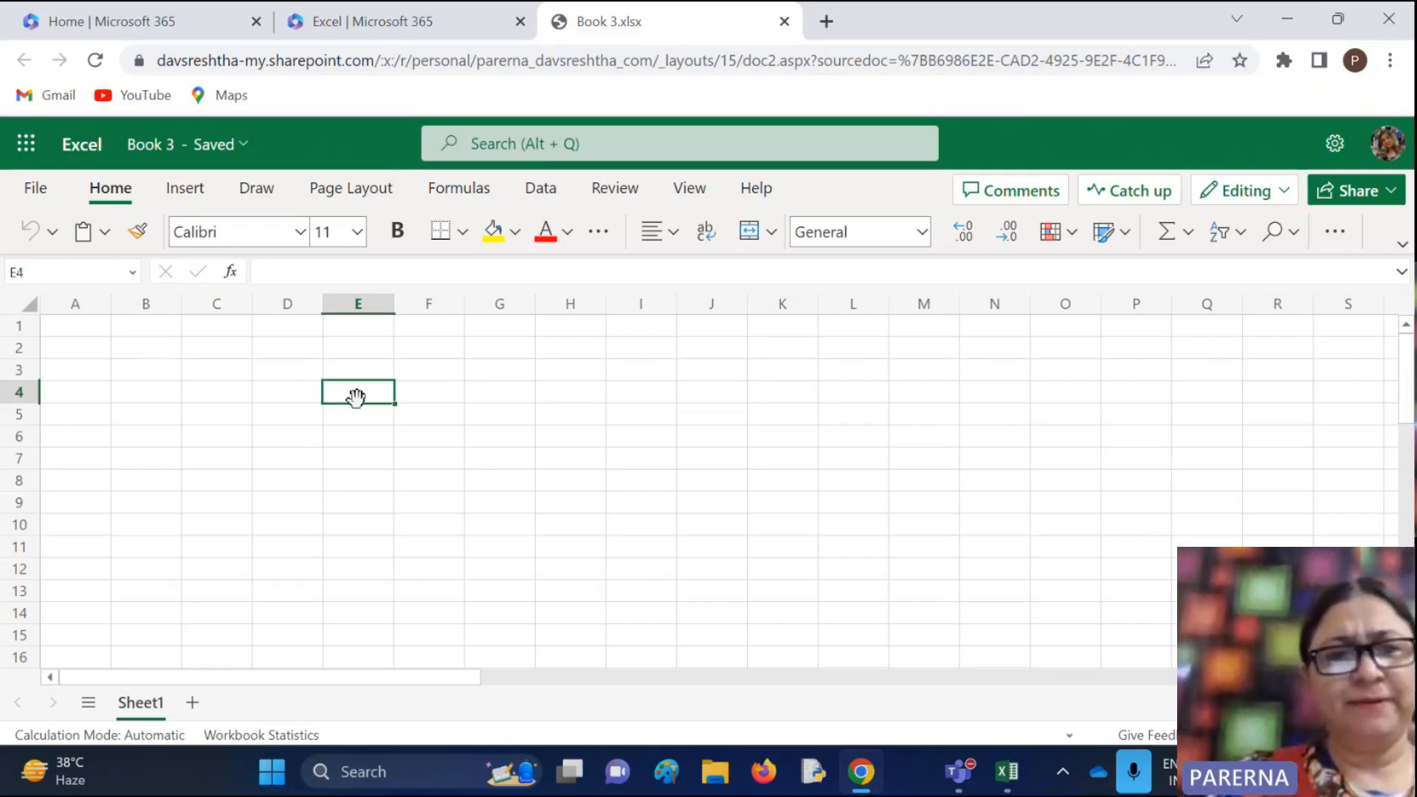
pyautogui.write('23')
pyautogui.press('Return')
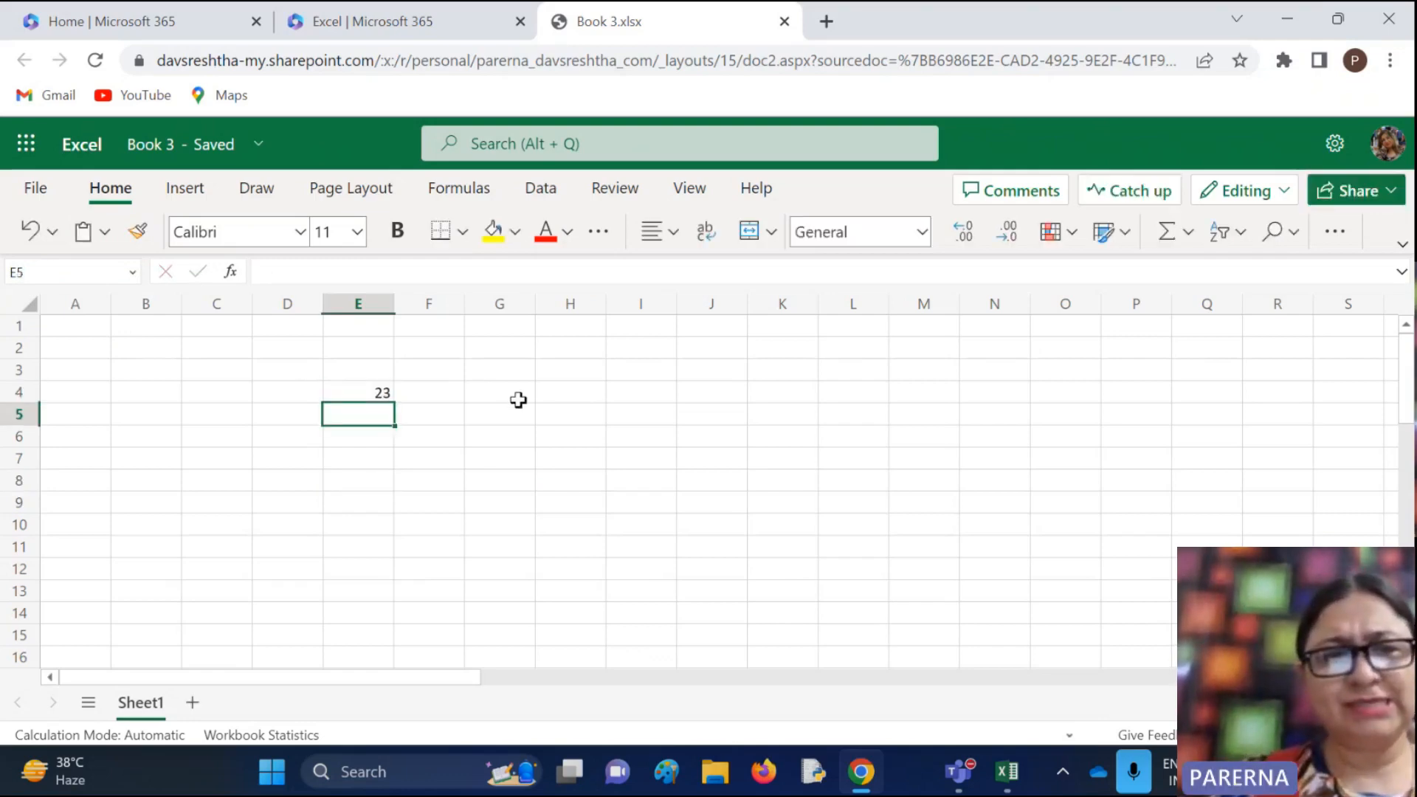
pyautogui.click(517, 397)
pyautogui.write('GGG')
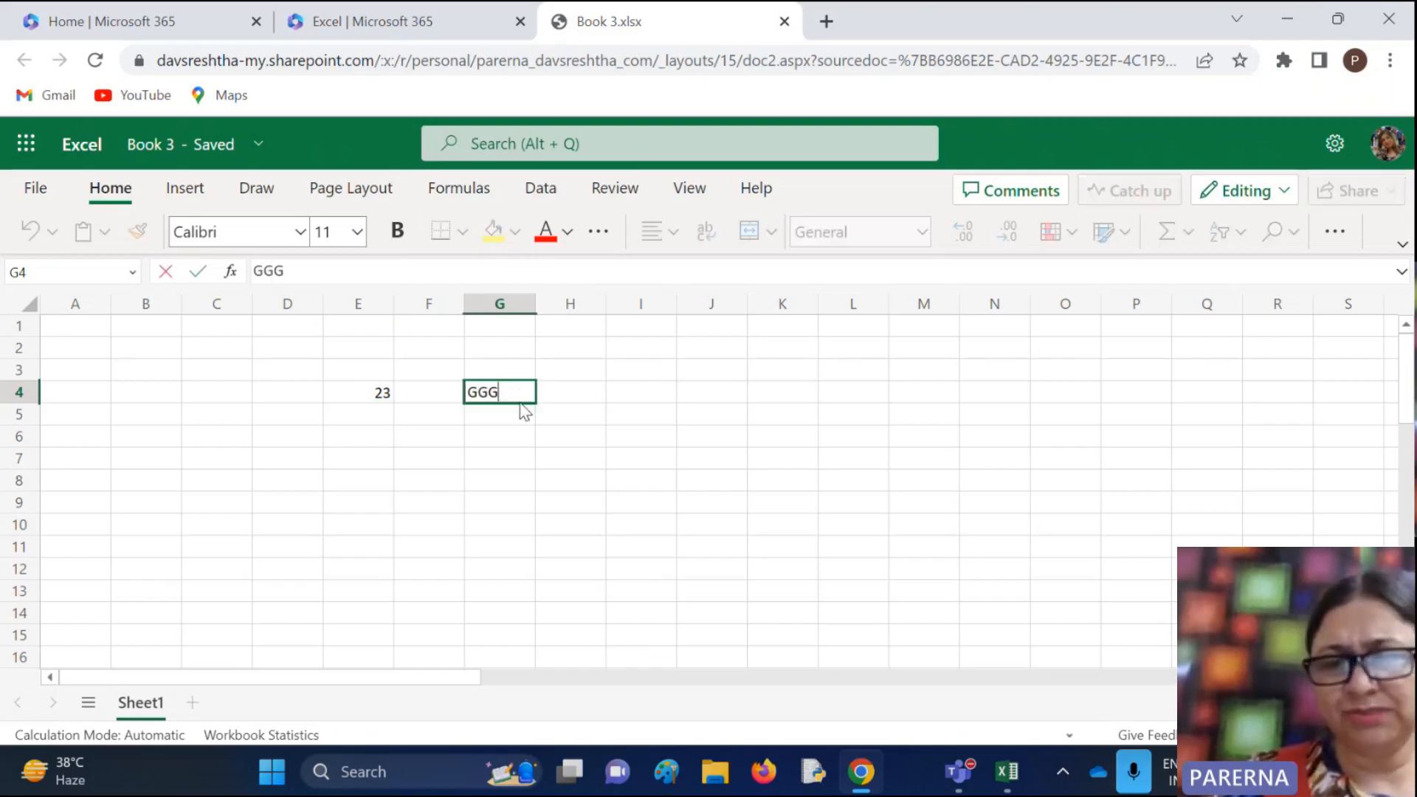
pyautogui.press('Return')
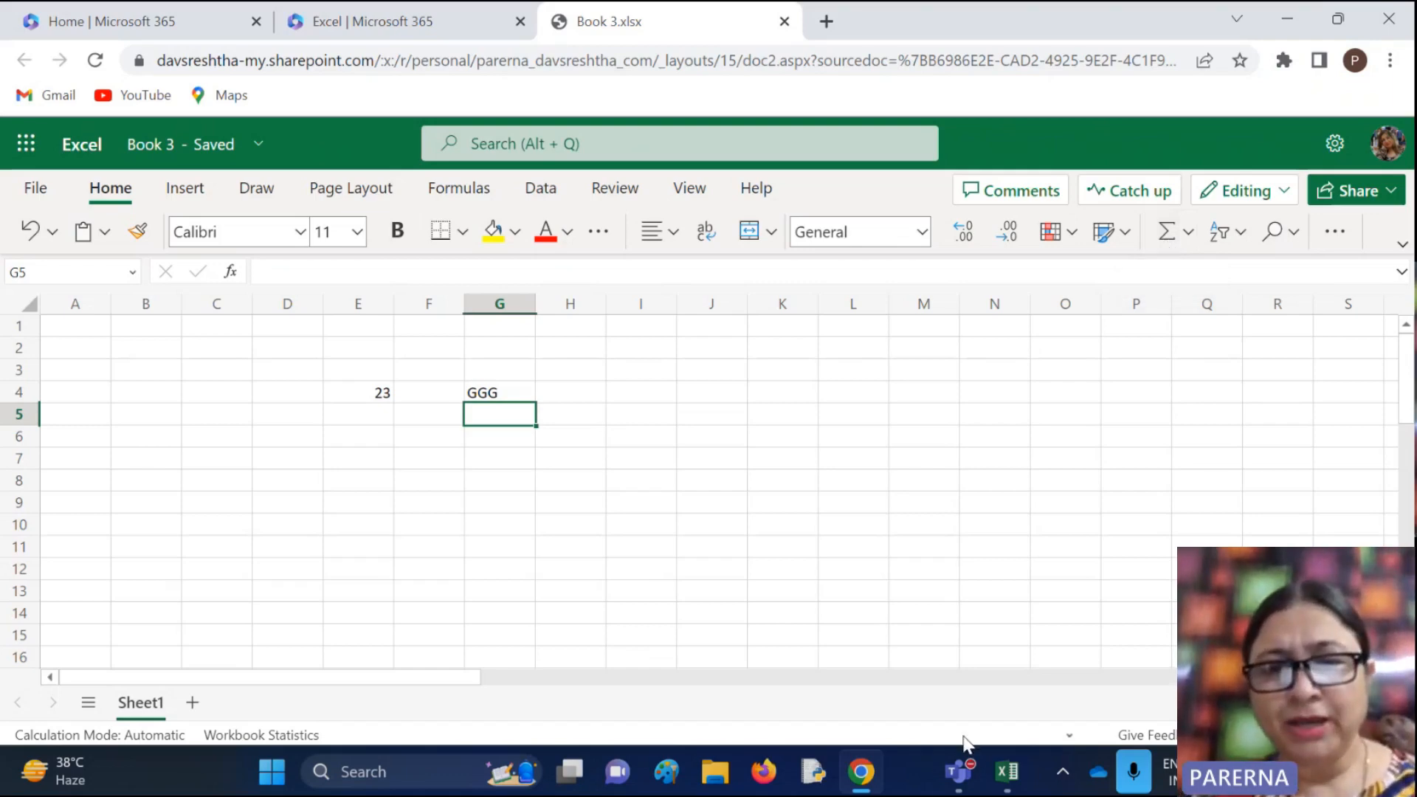
pyautogui.moveTo(959, 786)
pyautogui.click(1052, 549)
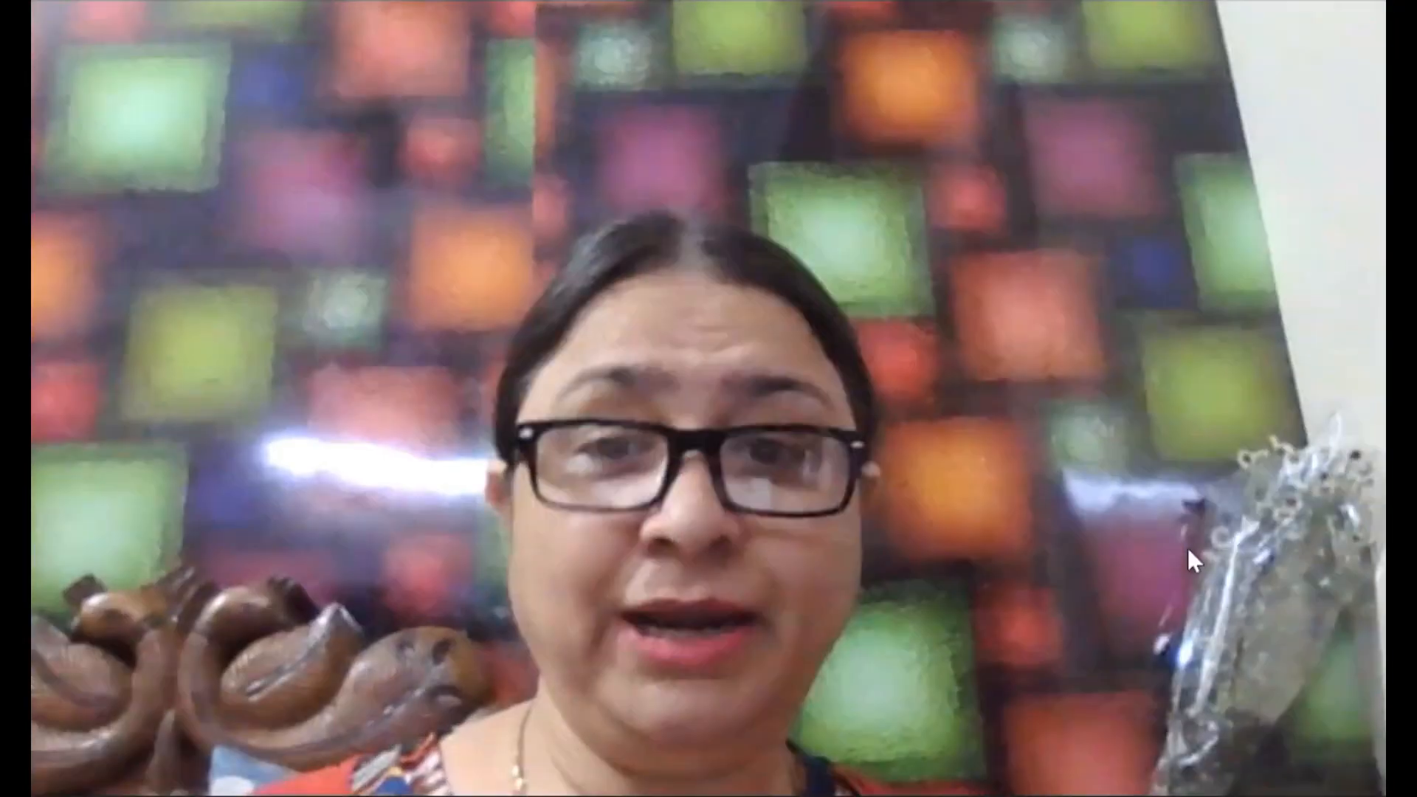